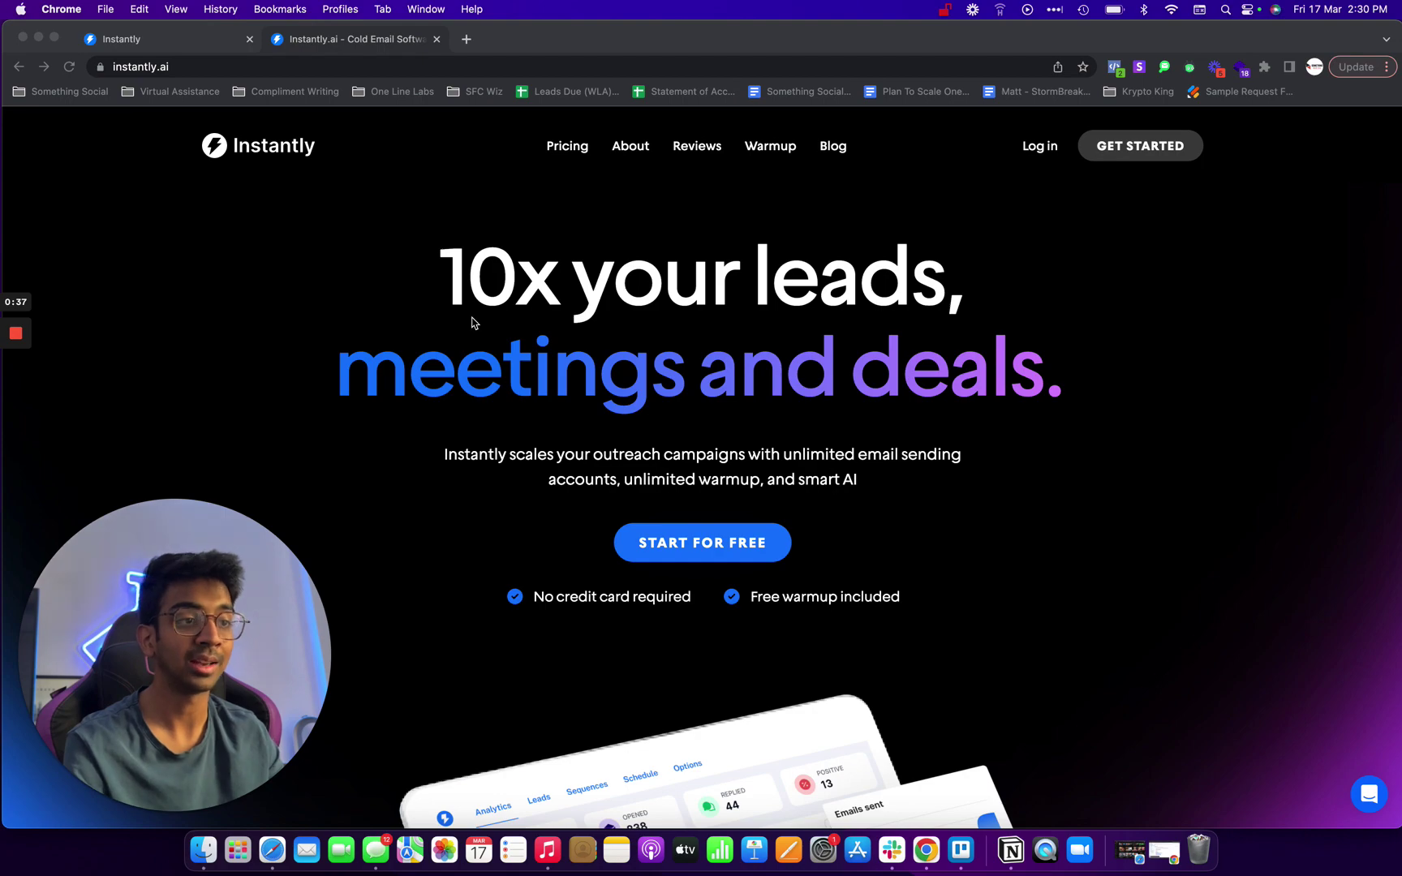
# - Switch to the Instantly app's Email Accounts page
pyautogui.scroll(-5, 488, 420)
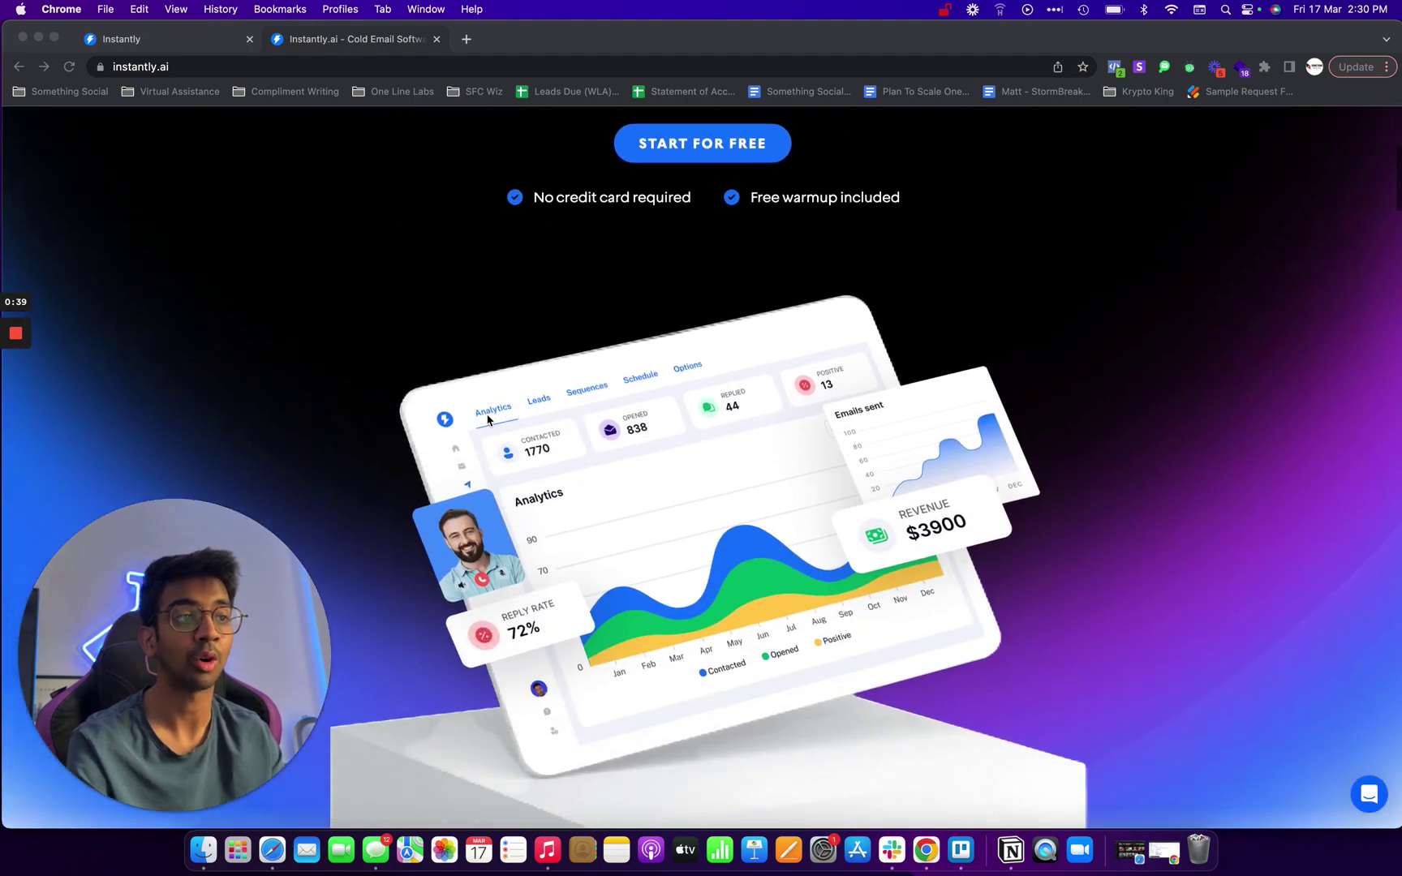
pyautogui.scroll(-20, 488, 420)
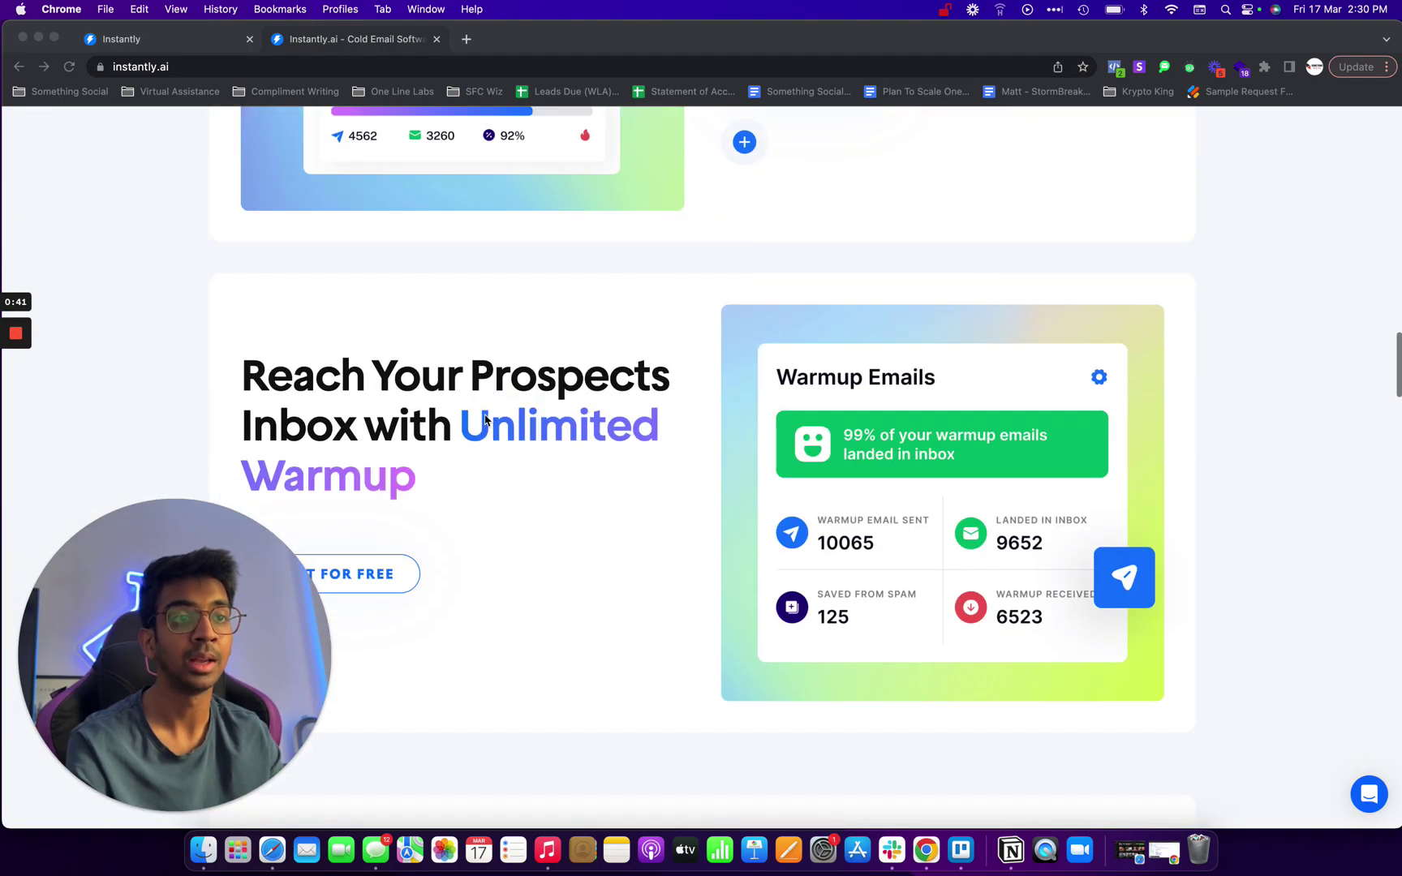
pyautogui.scroll(-10, 488, 445)
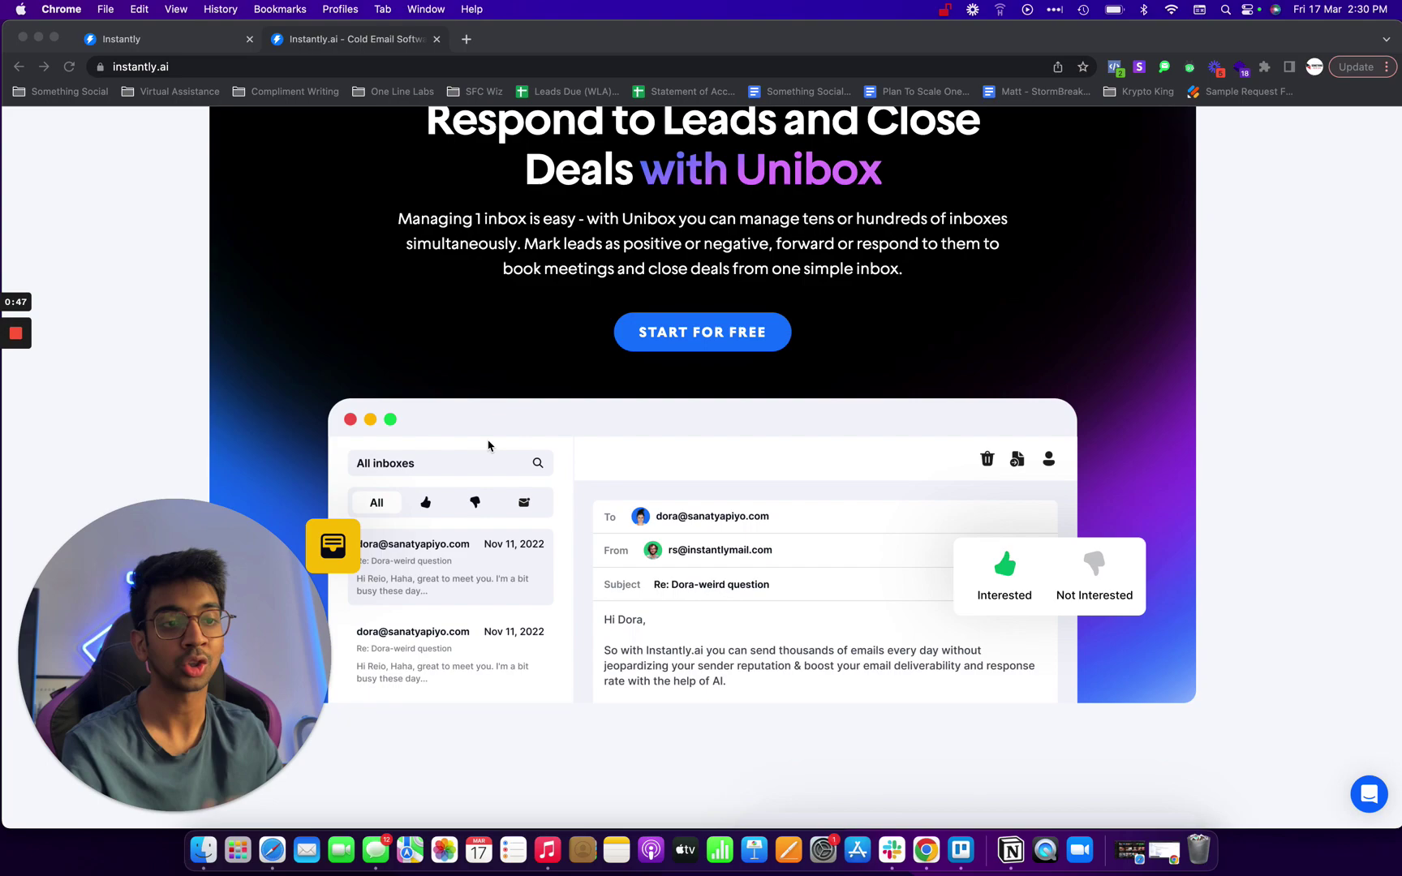
pyautogui.scroll(-15, 488, 444)
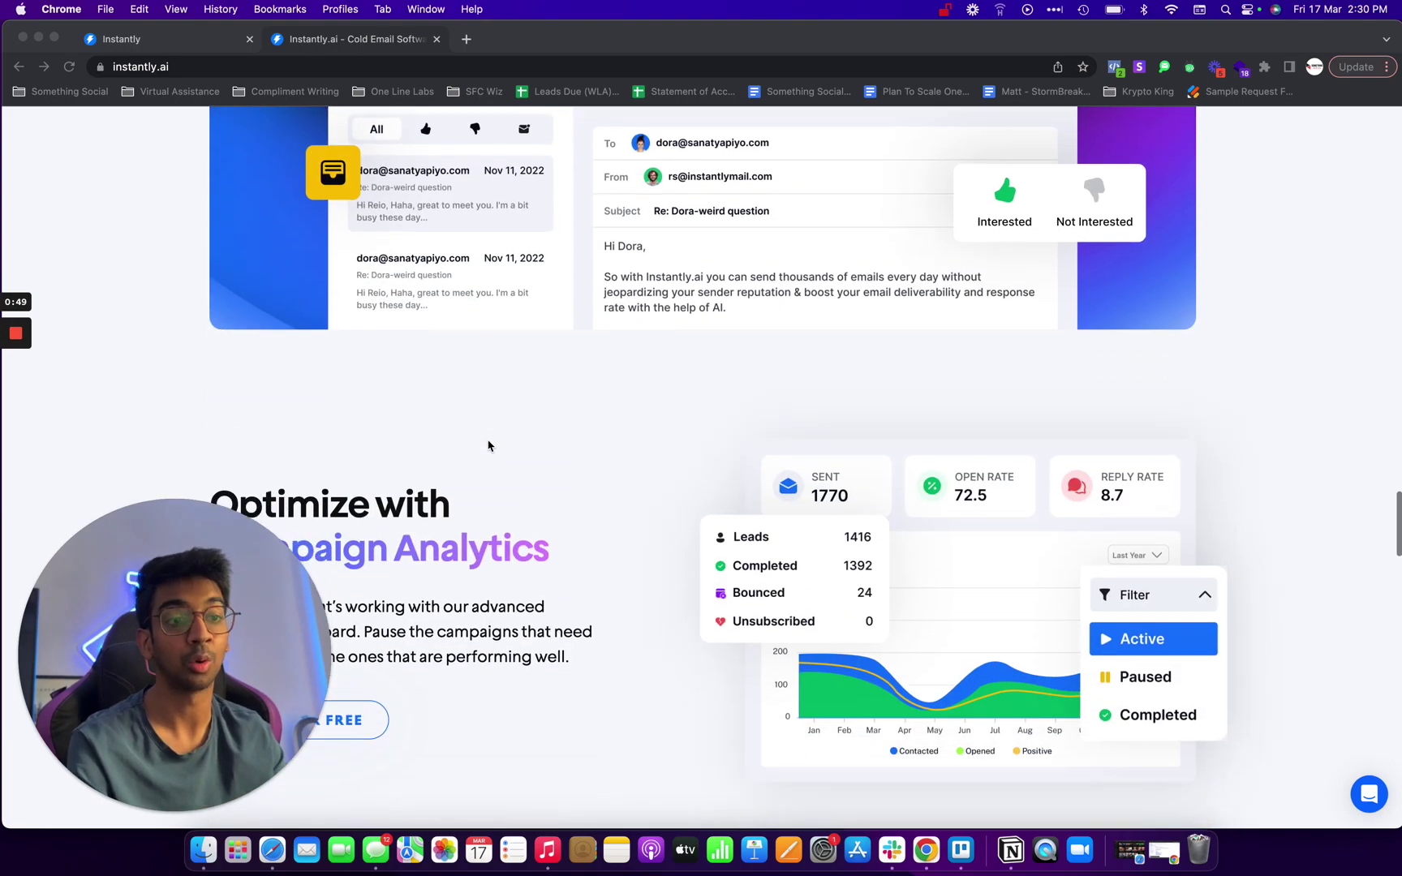
pyautogui.scroll(-12, 487, 445)
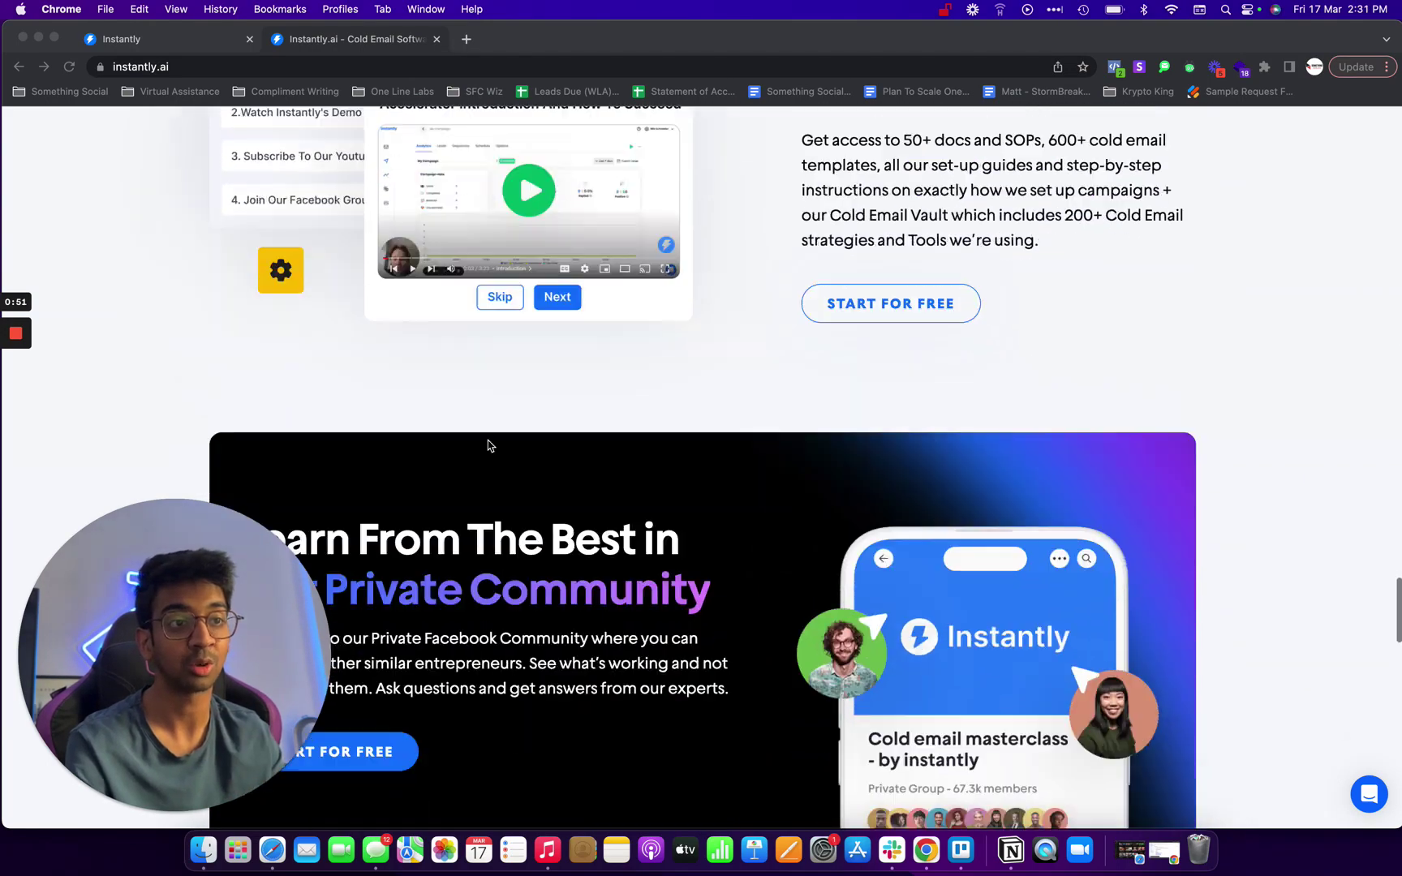
pyautogui.scroll(-6, 487, 445)
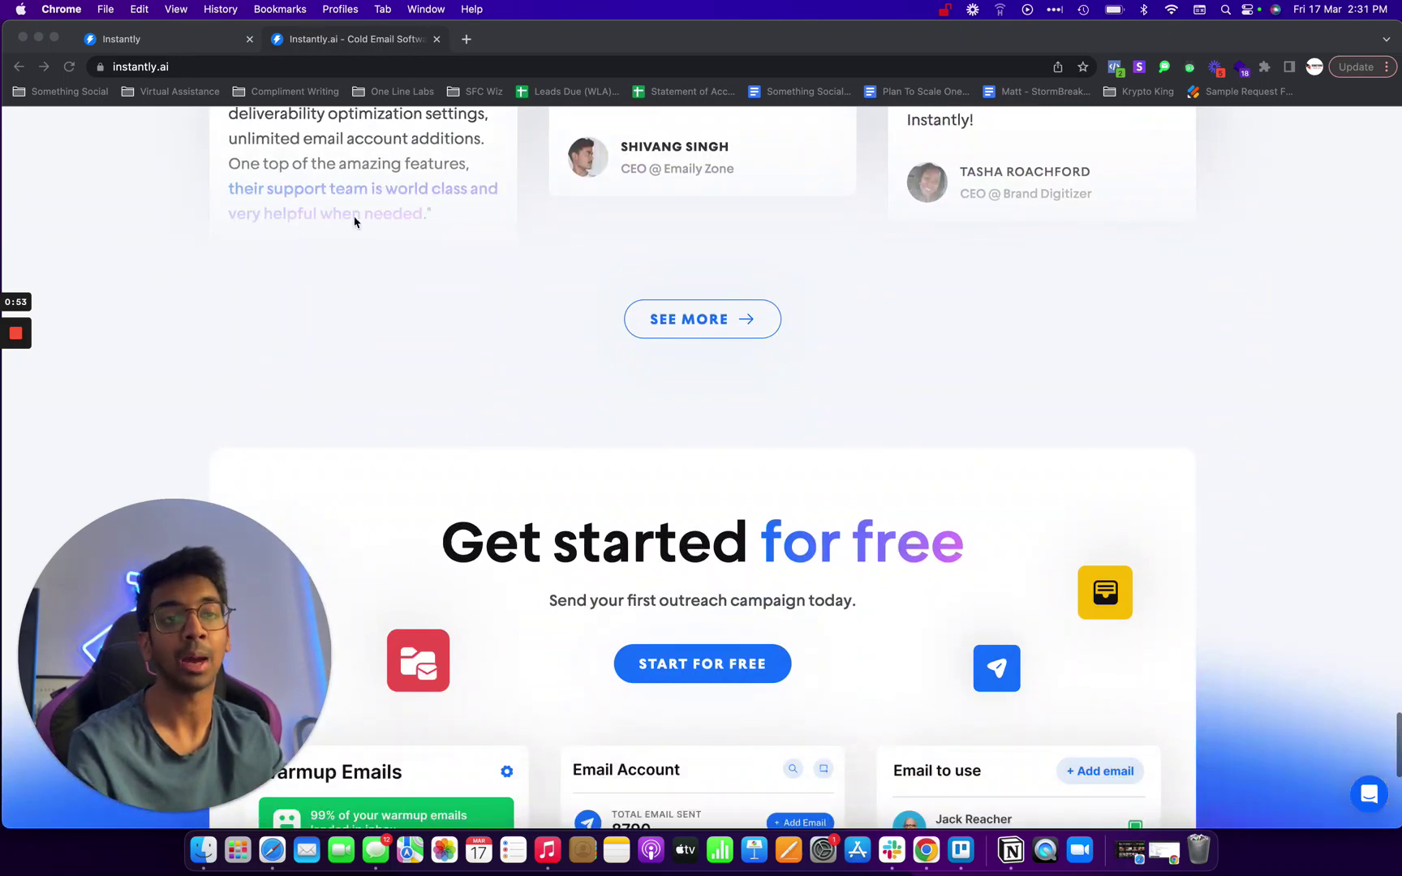
pyautogui.click(213, 42)
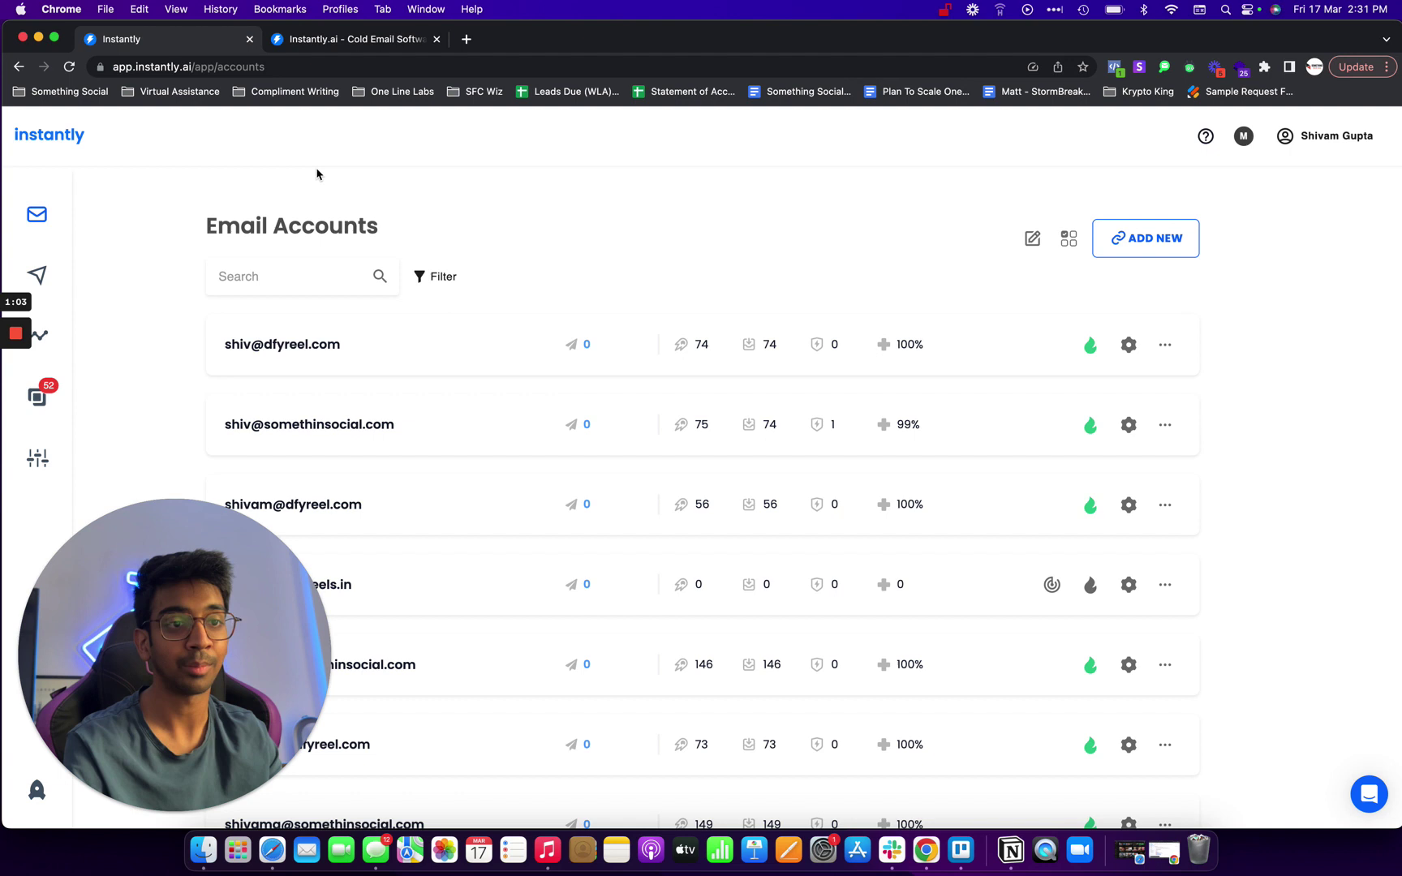
# - Look over the seven connected sending accounts and their warmup stats
pyautogui.click(207, 592)
pyautogui.moveTo(207, 592); pyautogui.dragTo(1133, 609)
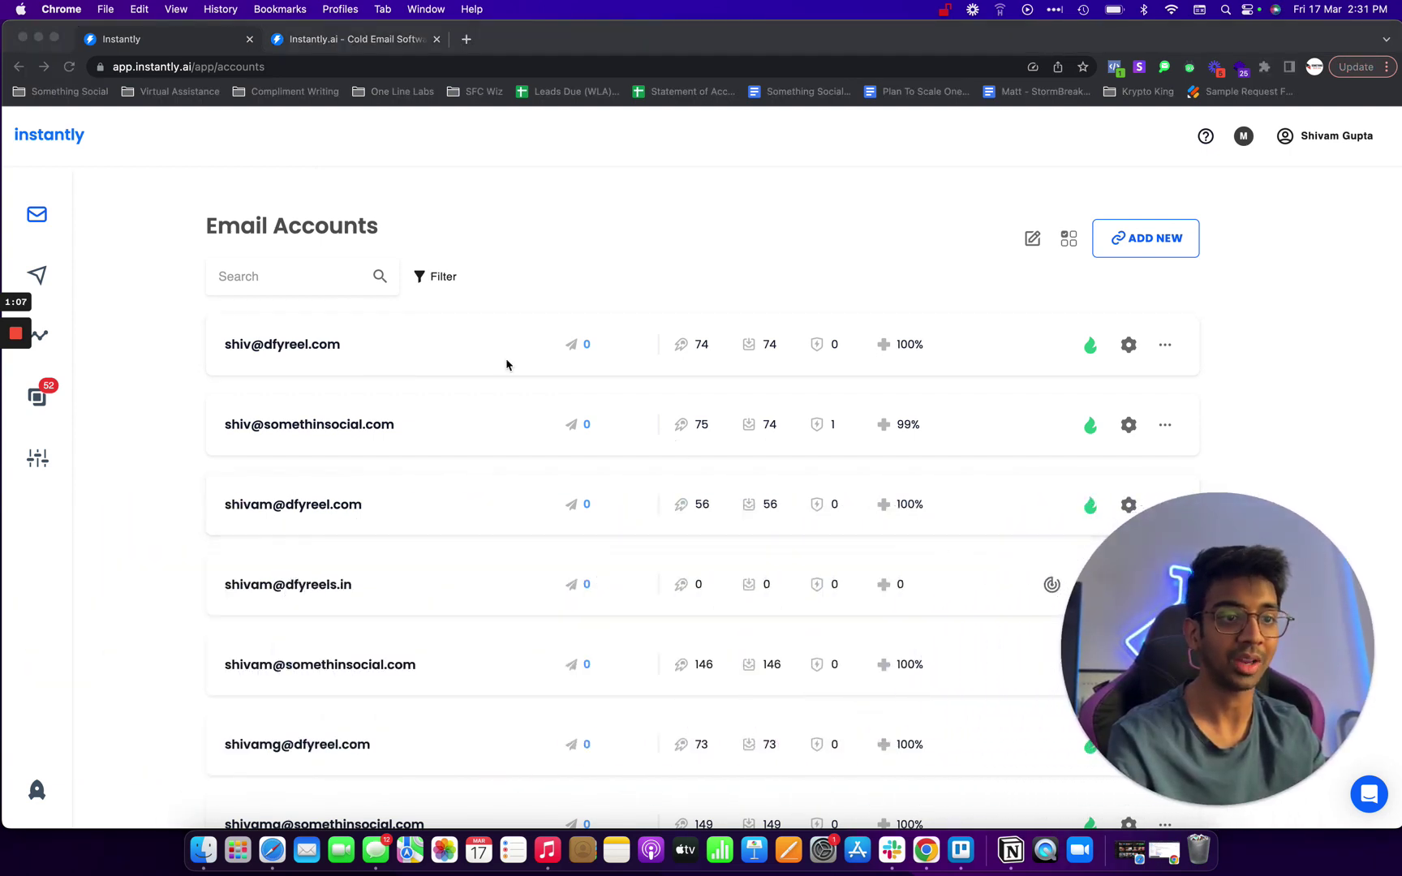
pyautogui.scroll(-3, 430, 503)
pyautogui.scroll(3, 369, 455)
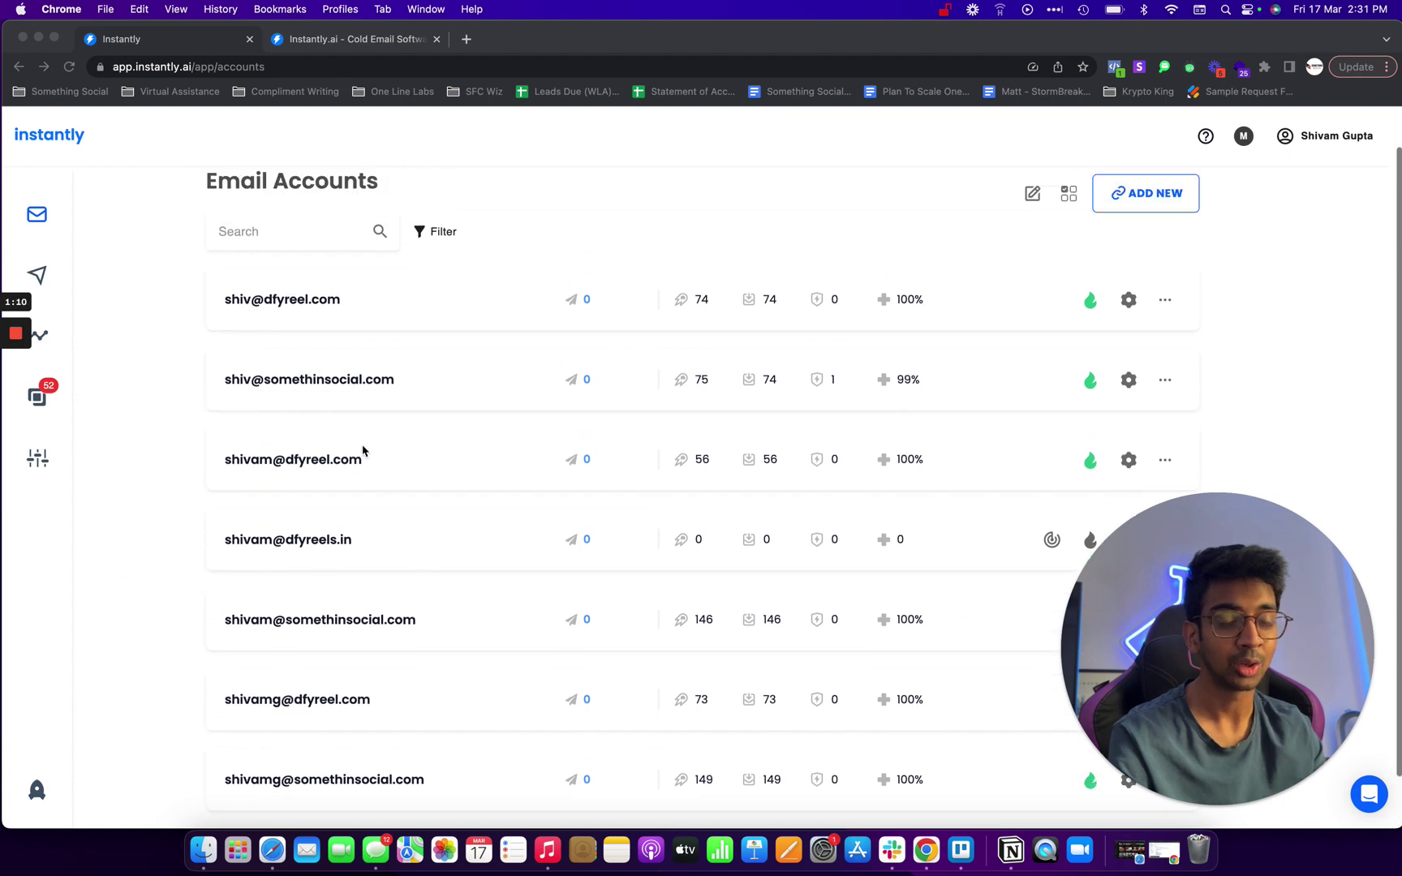
pyautogui.scroll(-3, 379, 511)
pyautogui.scroll(3, 349, 511)
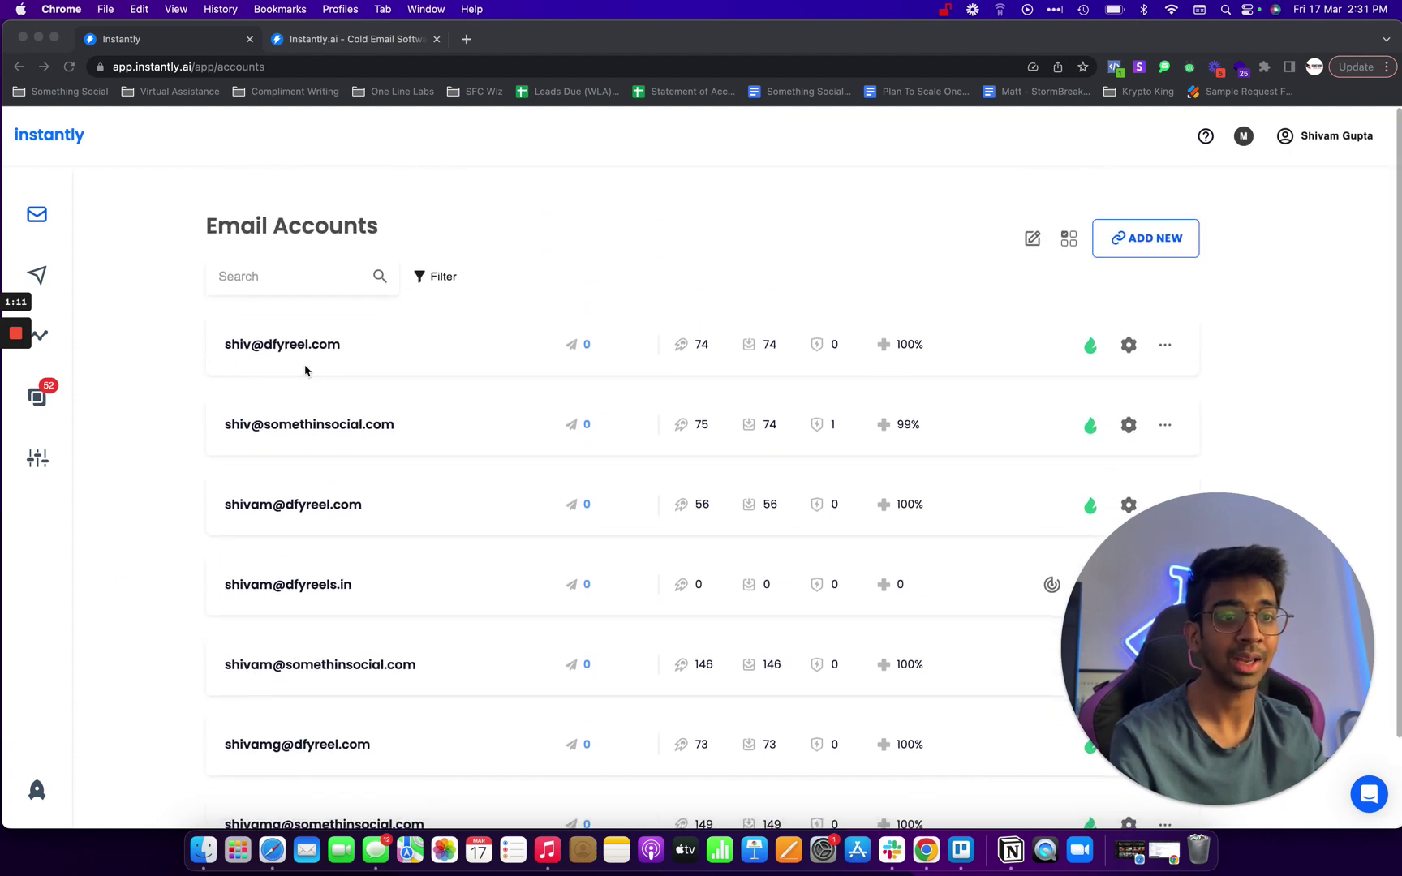
pyautogui.scroll(-3, 300, 366)
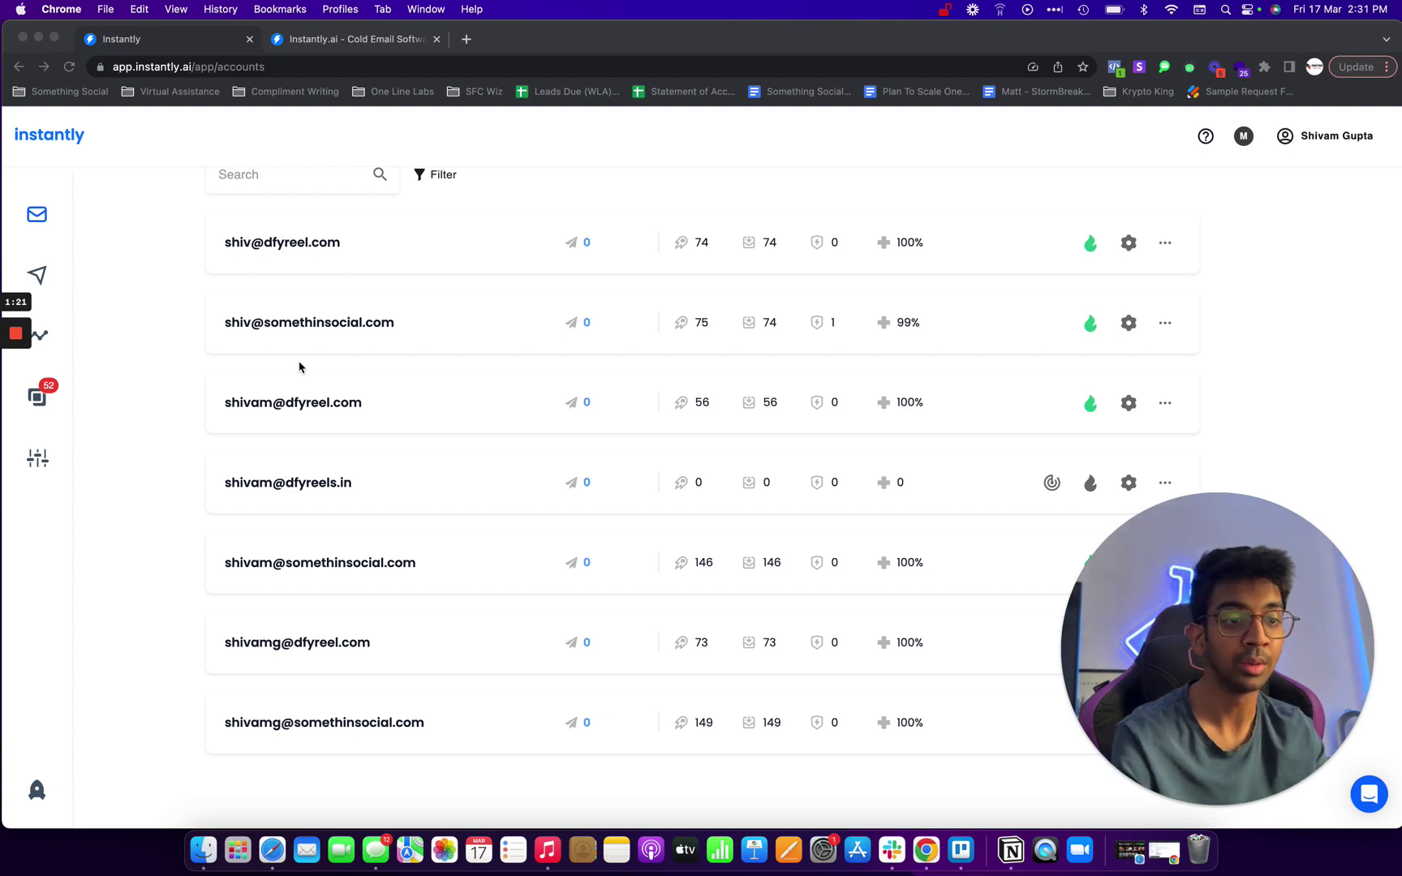
pyautogui.scroll(3, 319, 610)
pyautogui.scroll(-3, 320, 610)
pyautogui.scroll(3, 321, 604)
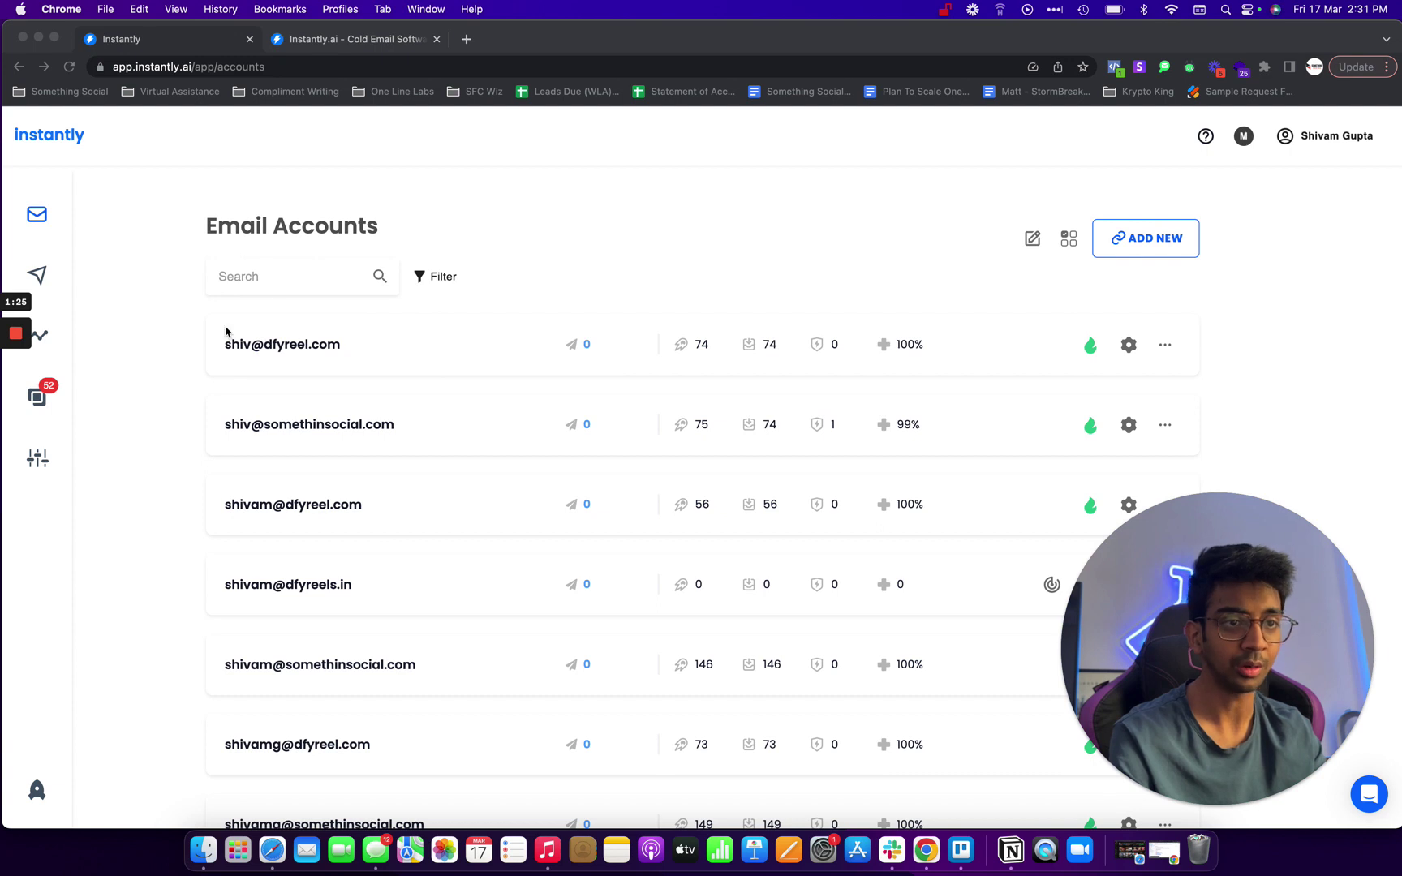
pyautogui.scroll(-3, 275, 604)
pyautogui.scroll(3, 200, 344)
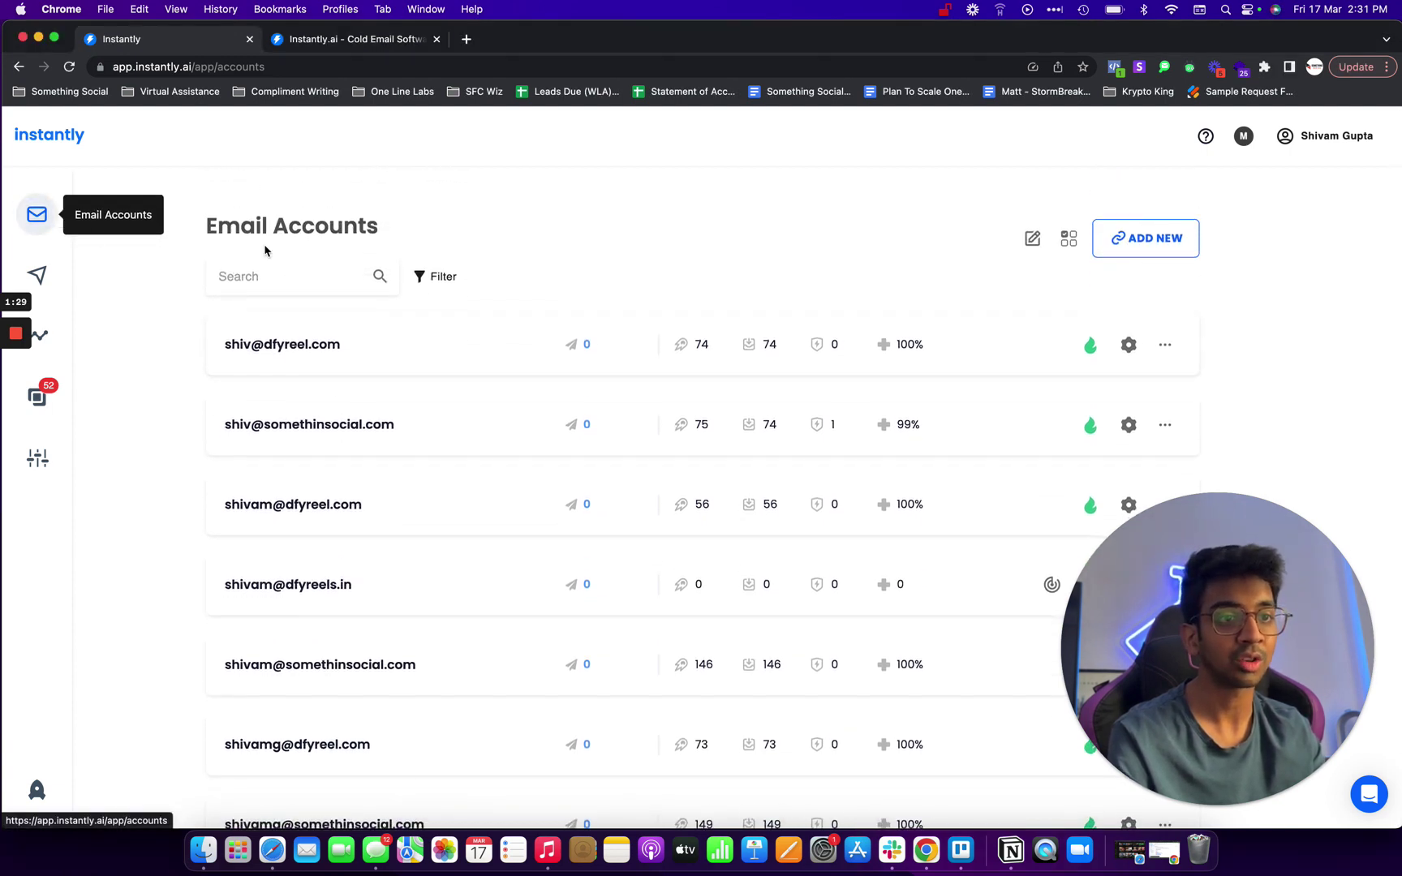
pyautogui.moveTo(1181, 615); pyautogui.dragTo(139, 615)
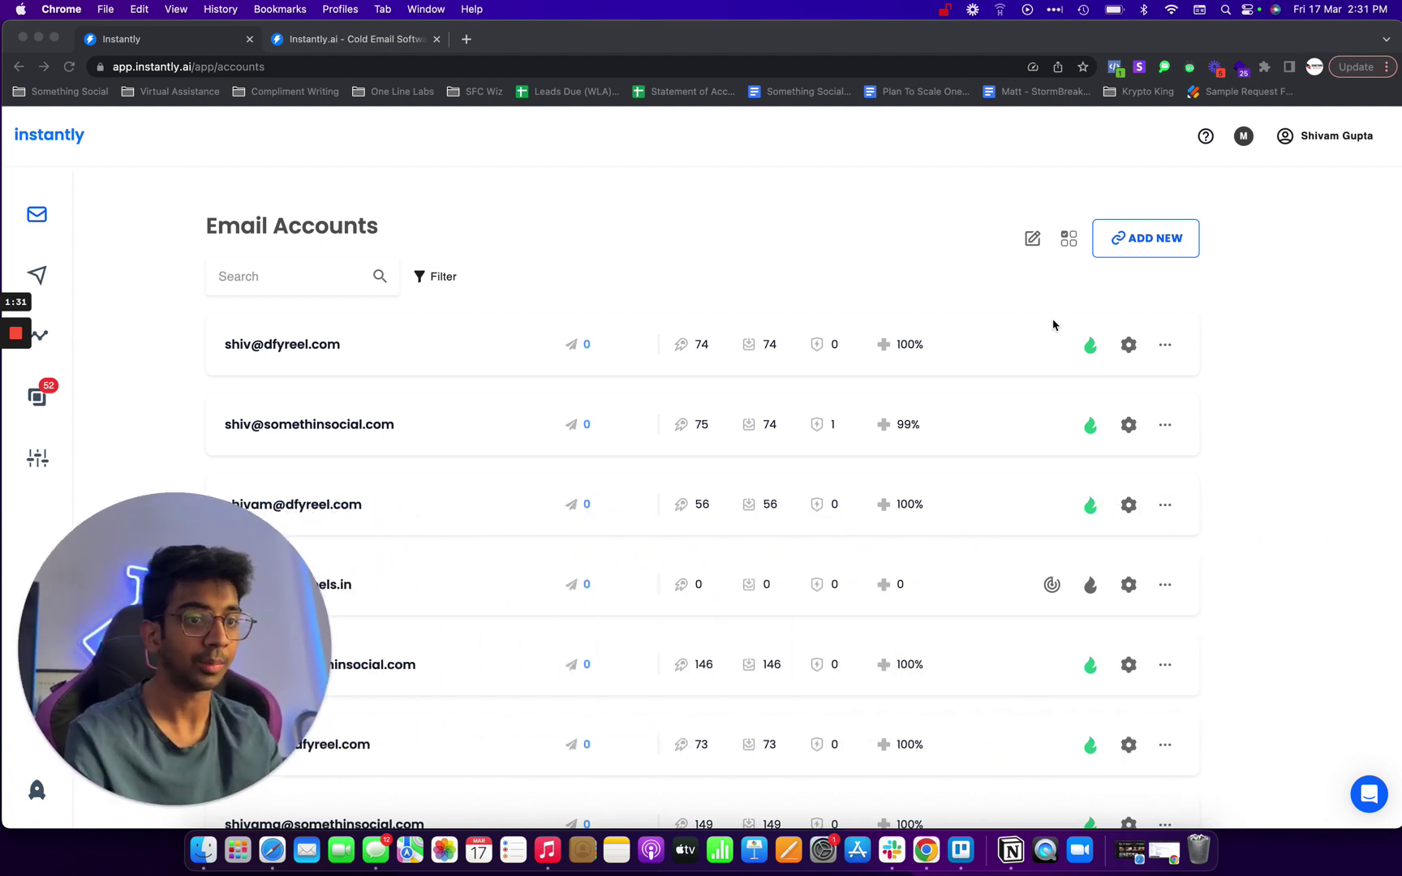
# - Open the first account's warmup panel: 74 sent, 74 landed in inbox, 236 received
pyautogui.click(1145, 344)
pyautogui.click(1129, 344)
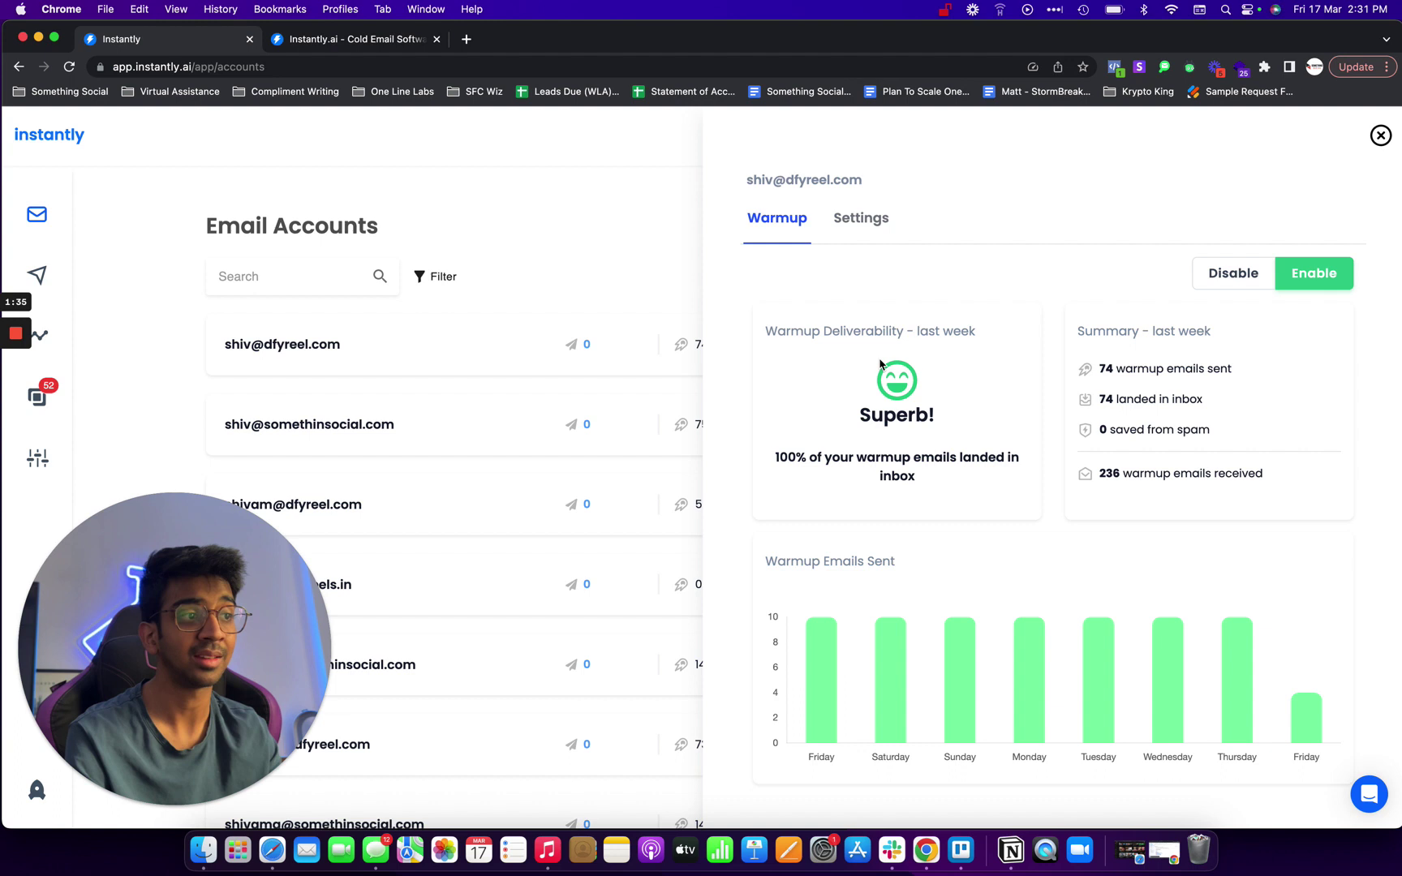
pyautogui.doubleClick(1144, 331)
pyautogui.click(1144, 331)
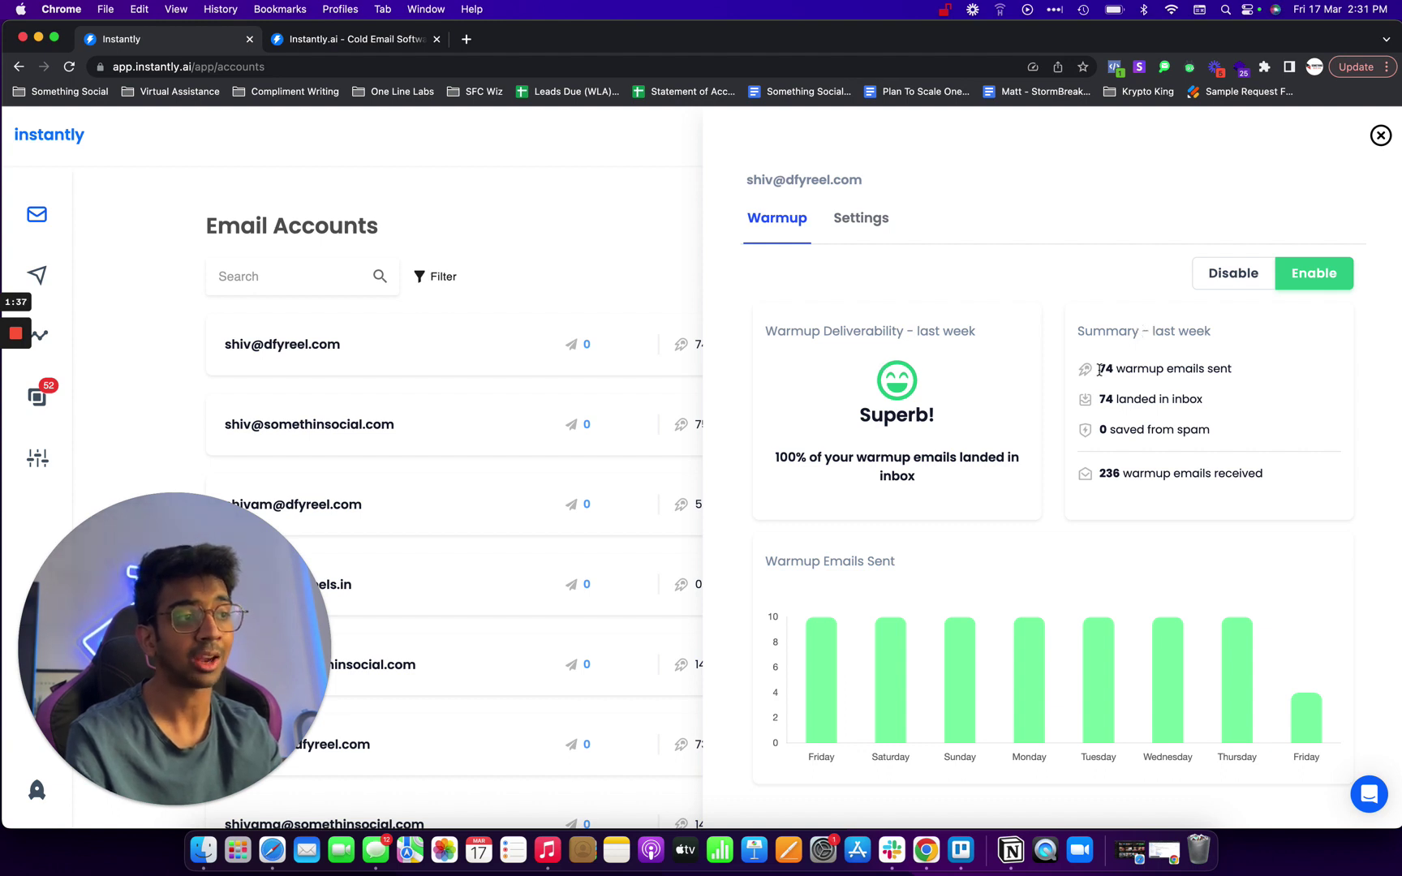
pyautogui.moveTo(1097, 377); pyautogui.dragTo(1252, 378)
pyautogui.click(1233, 379)
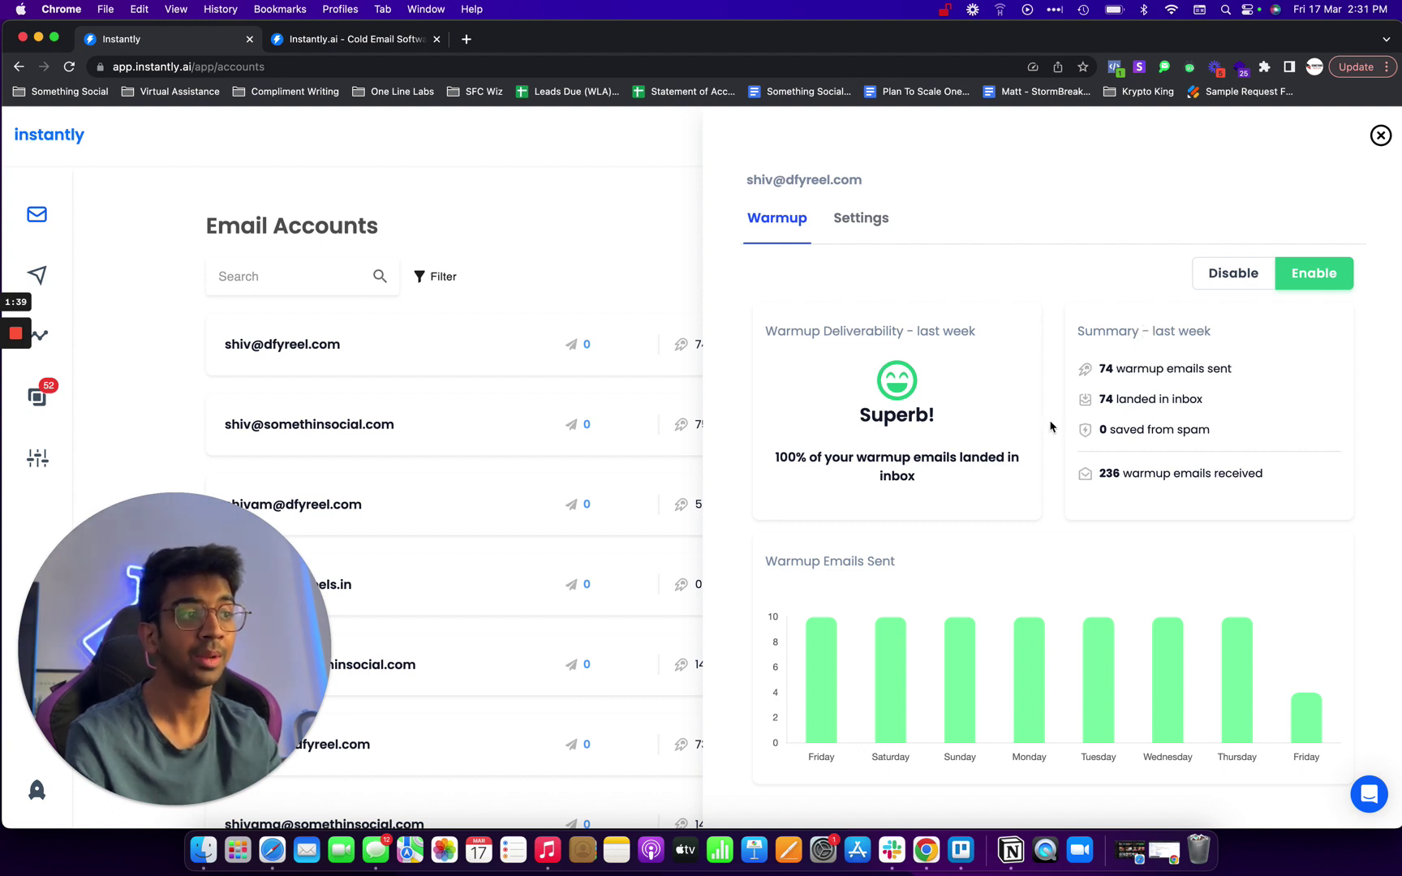
pyautogui.moveTo(1097, 399); pyautogui.dragTo(1253, 416)
pyautogui.click(1253, 418)
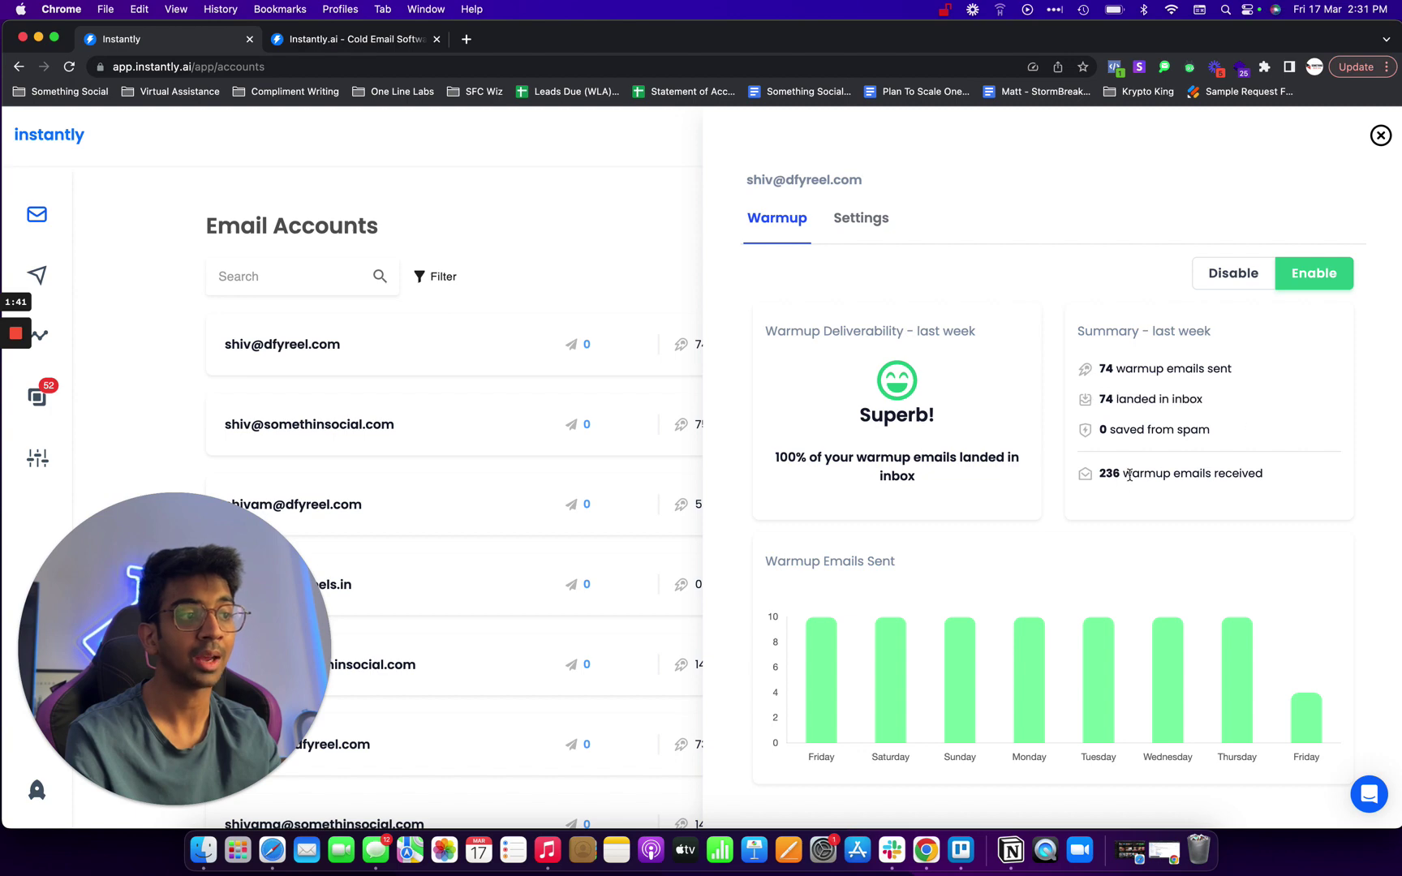
pyautogui.moveTo(1090, 484); pyautogui.dragTo(1227, 498)
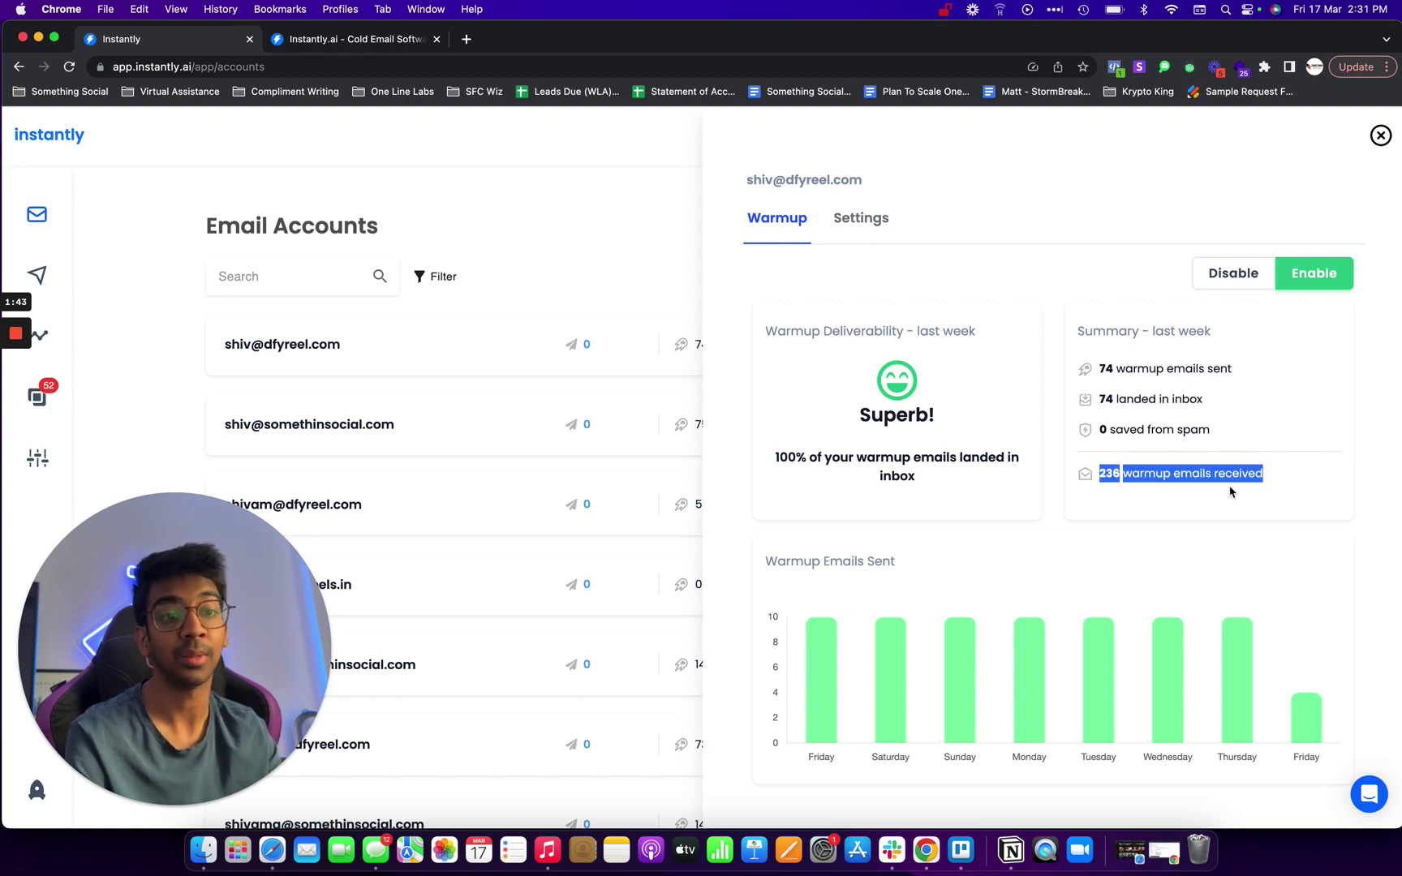
pyautogui.click(1185, 426)
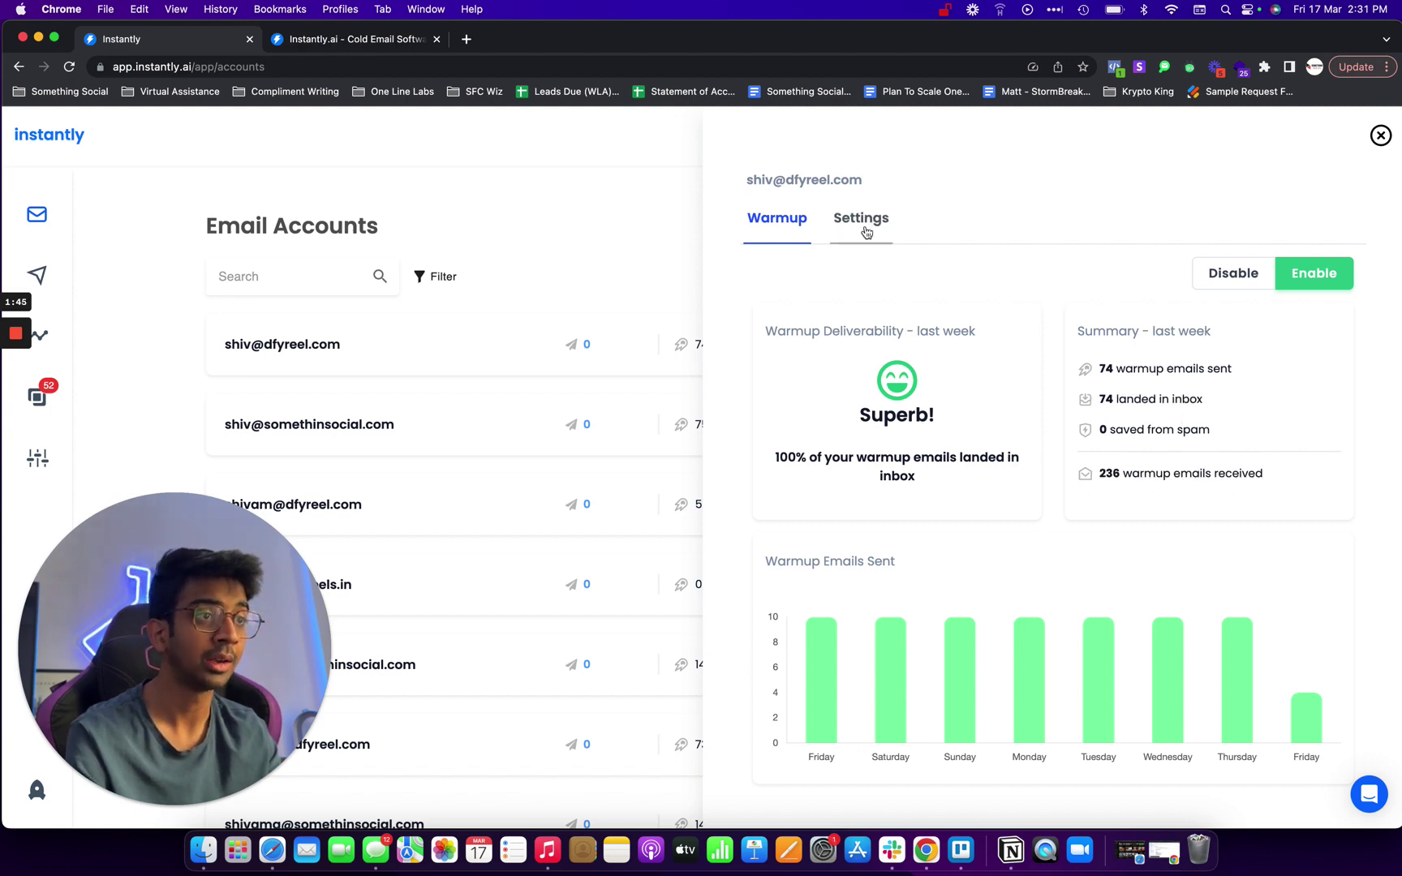
# - View the account's Settings tab with sender name, 50-email daily limit and 1-minute wait
pyautogui.click(865, 221)
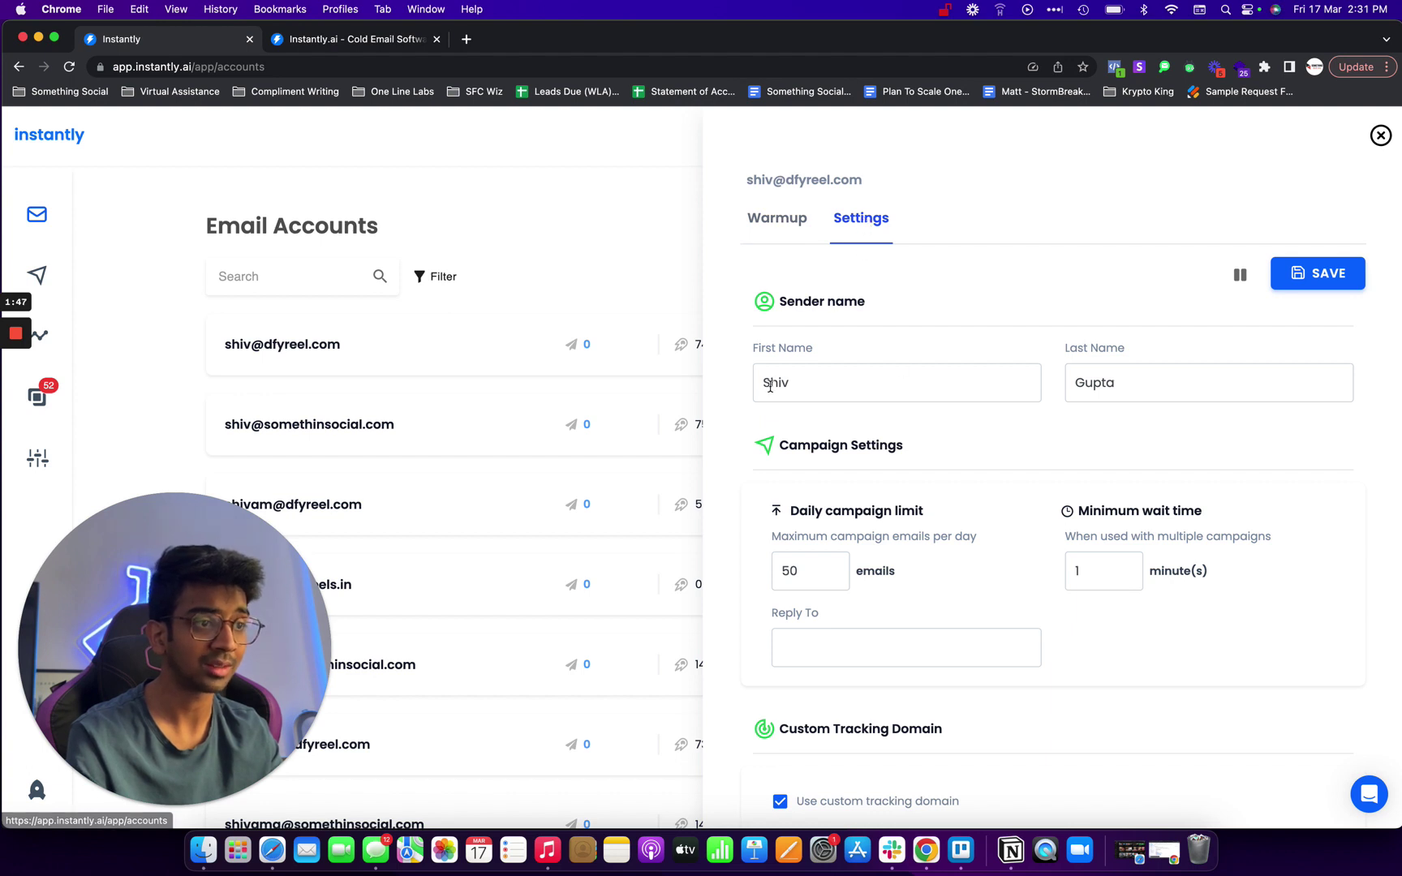
pyautogui.scroll(-3, 1067, 365)
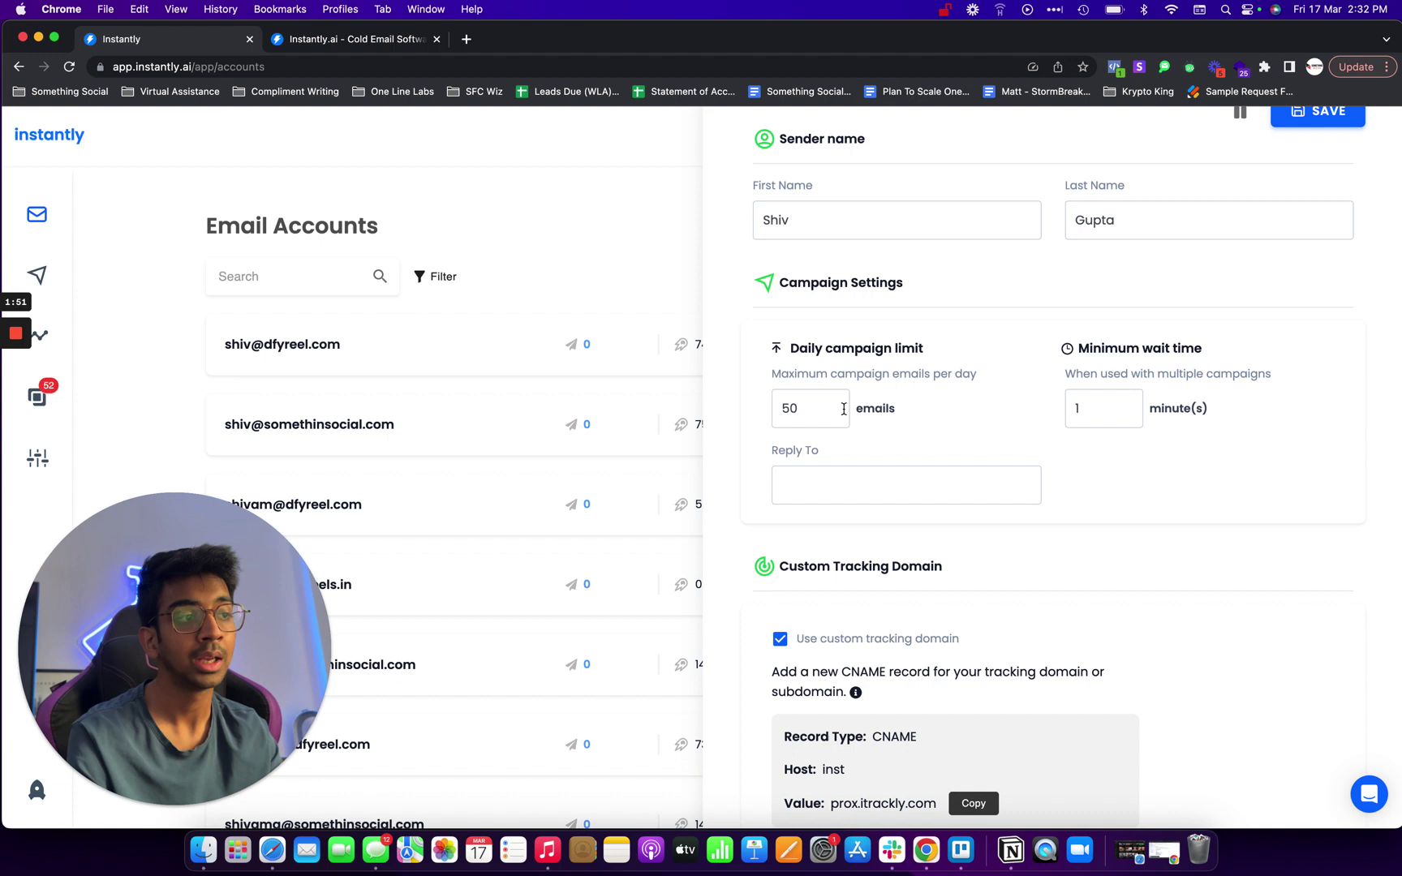
pyautogui.scroll(-2, 1136, 373)
pyautogui.scroll(-2, 1006, 525)
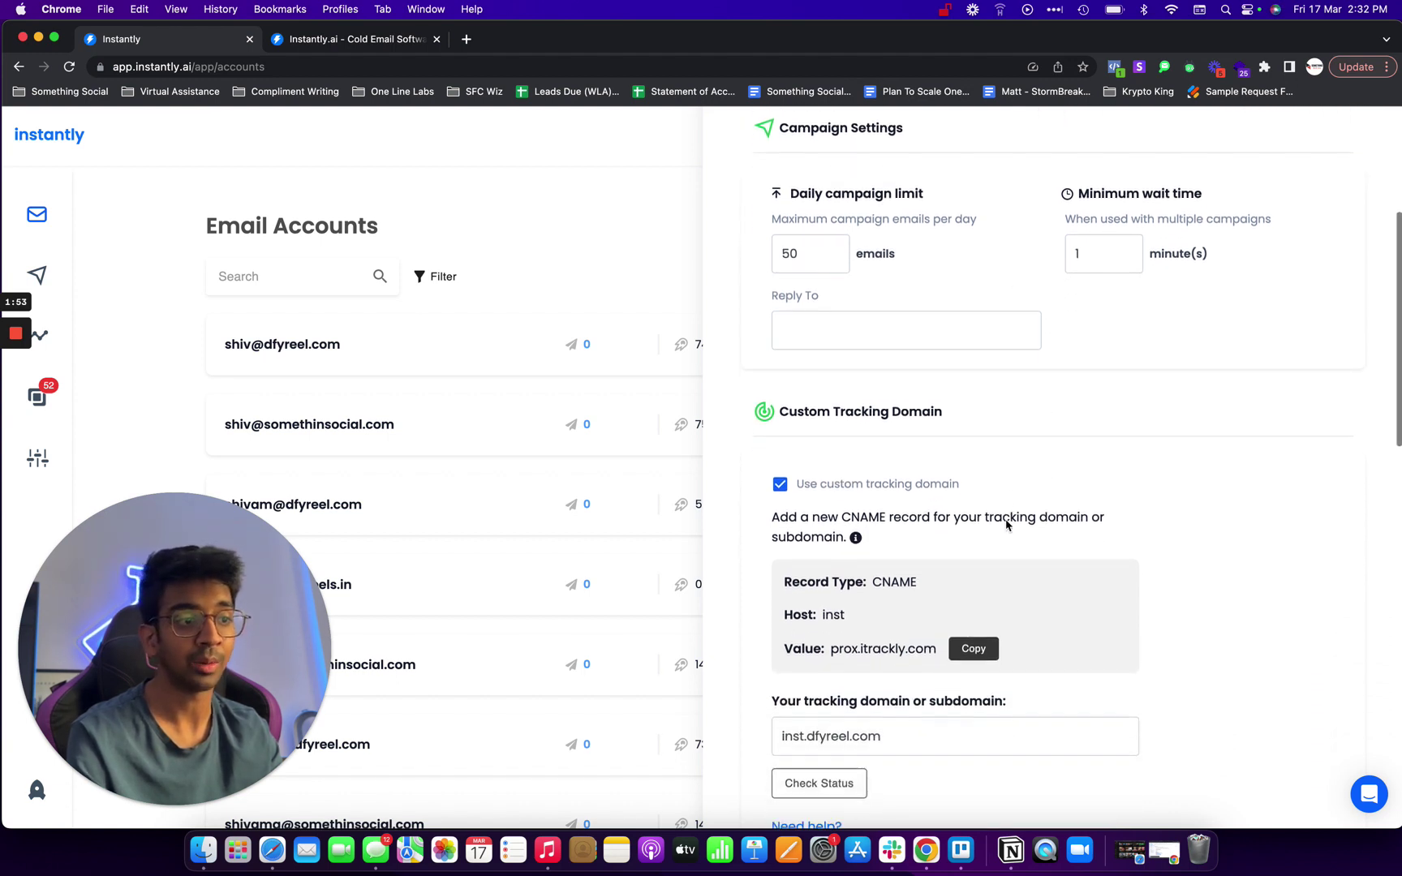
pyautogui.scroll(-5, 1006, 525)
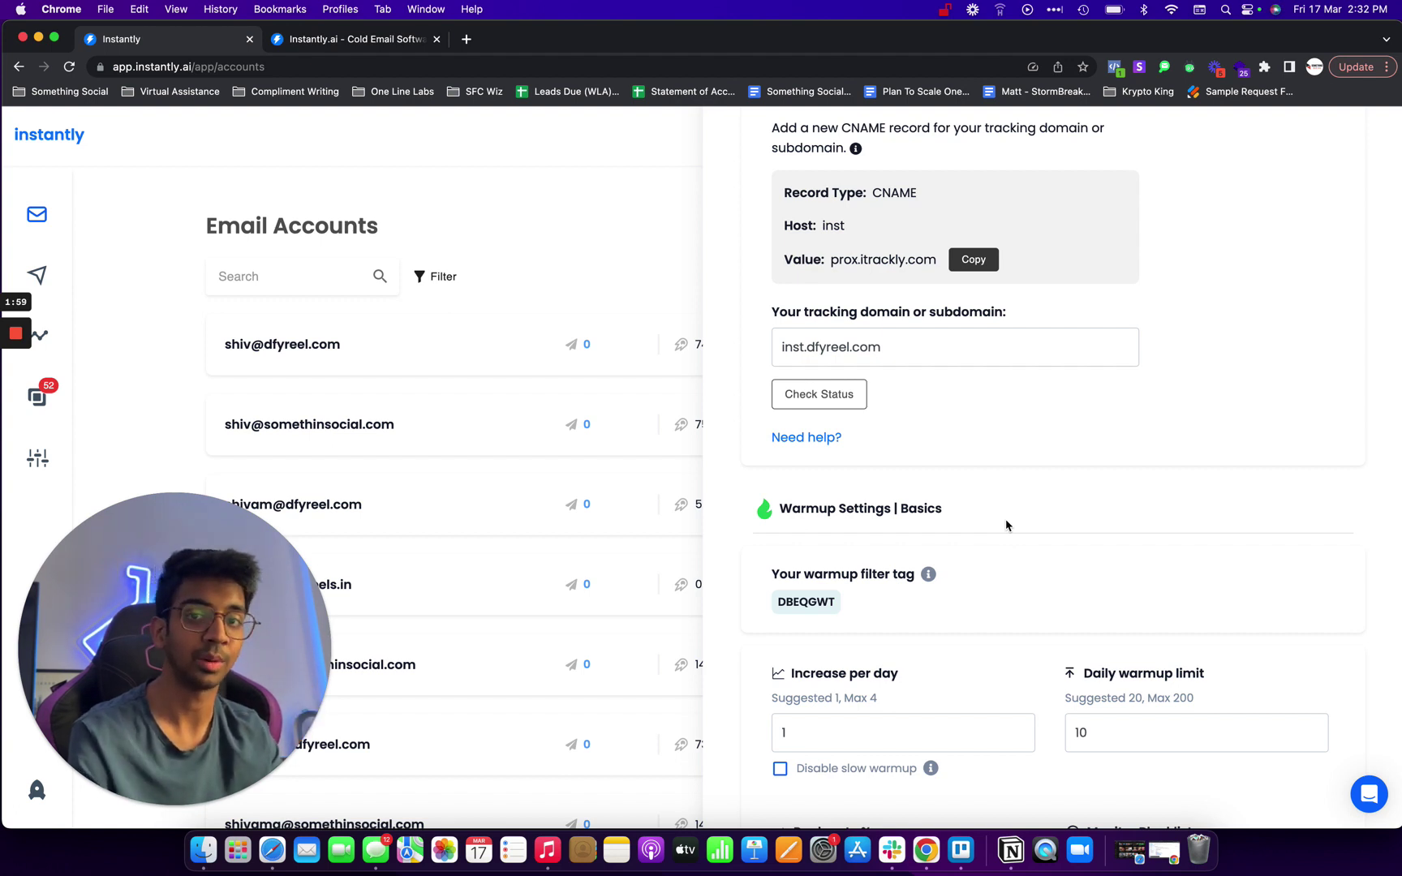
pyautogui.scroll(-3, 1006, 525)
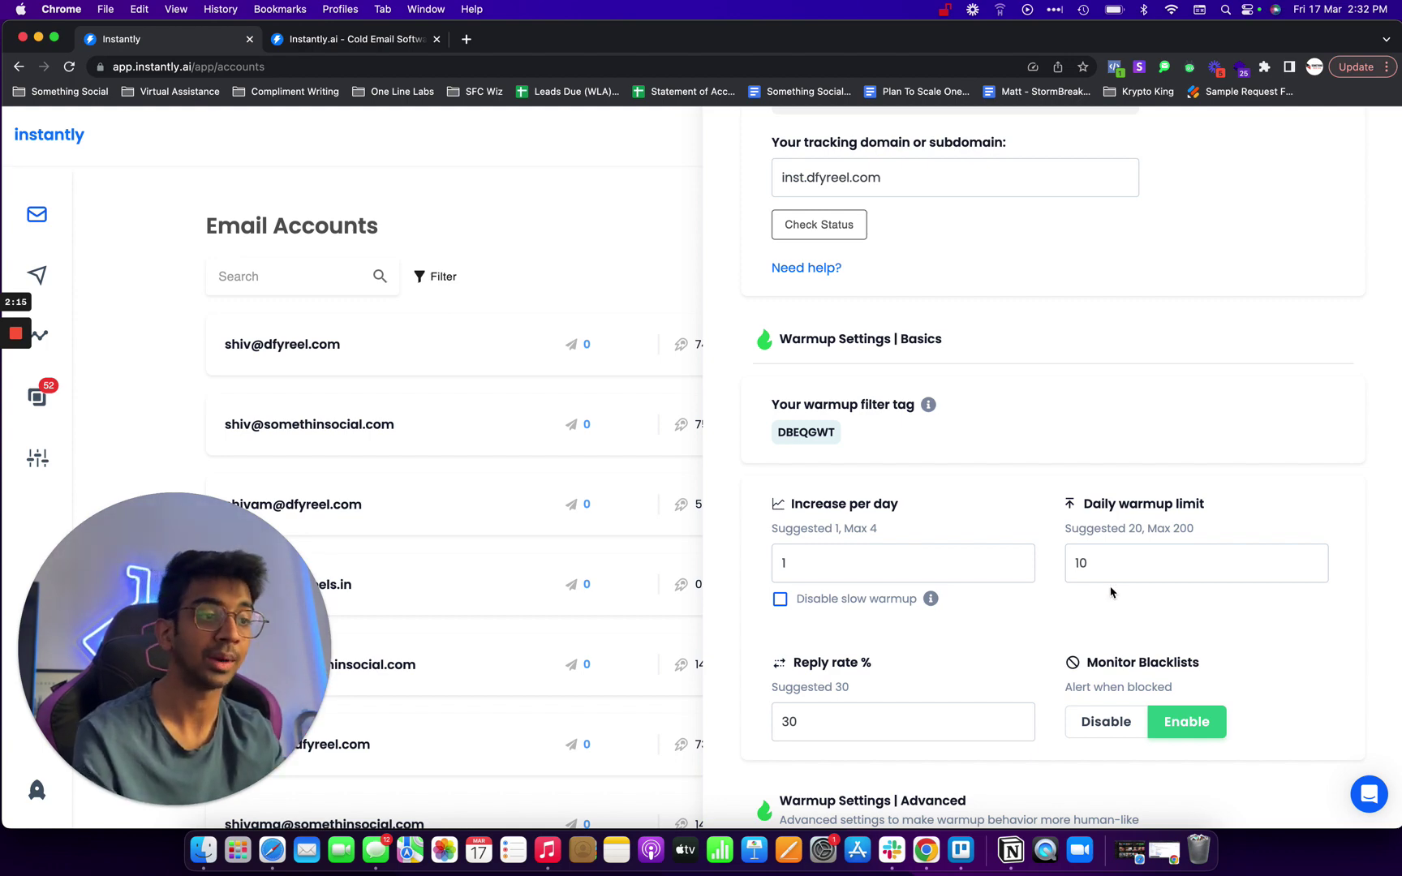
pyautogui.scroll(-3, 938, 552)
pyautogui.scroll(-8, 949, 559)
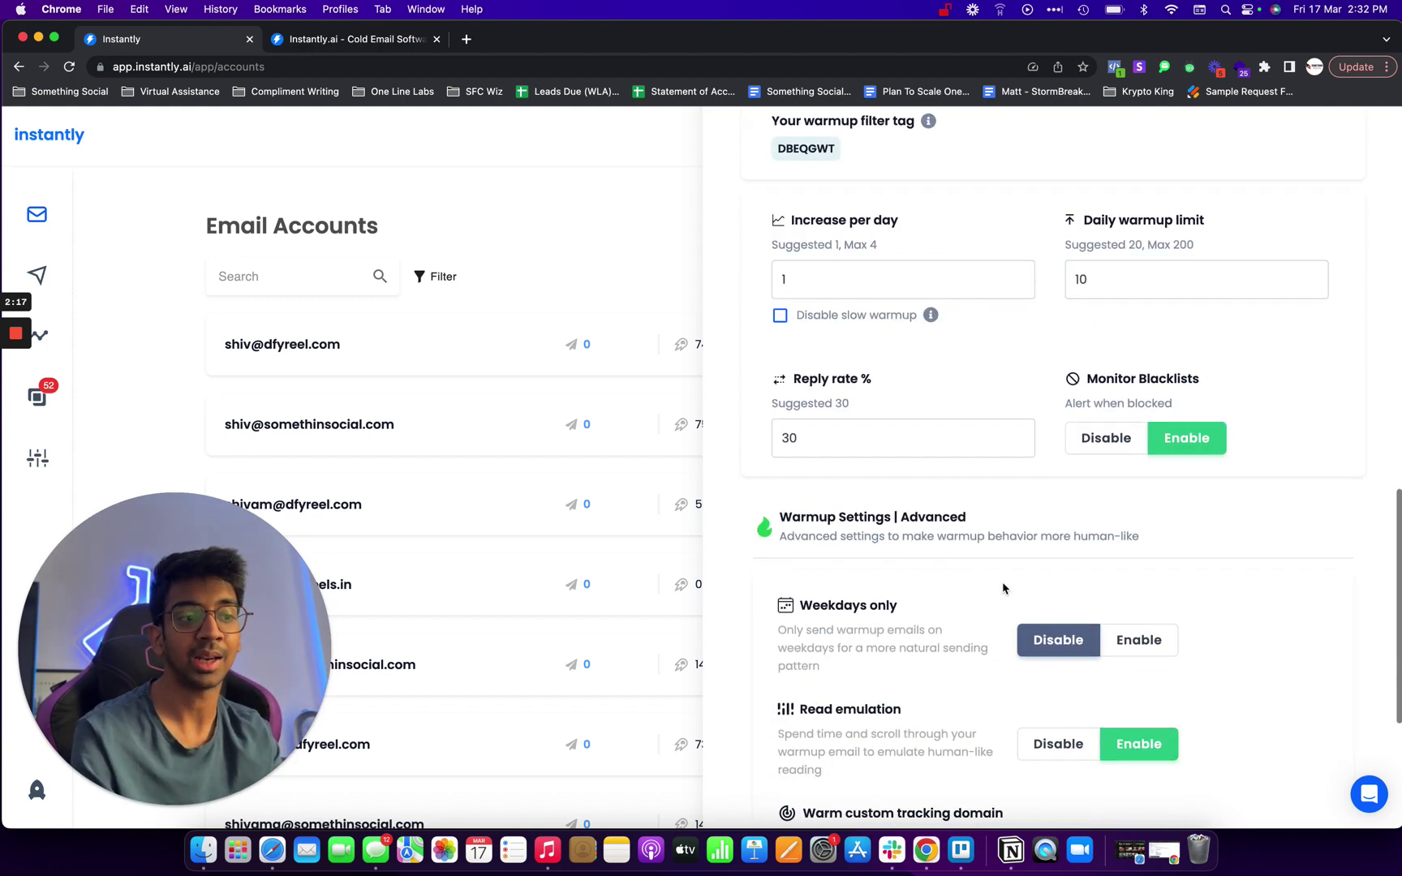
pyautogui.scroll(15, 1003, 588)
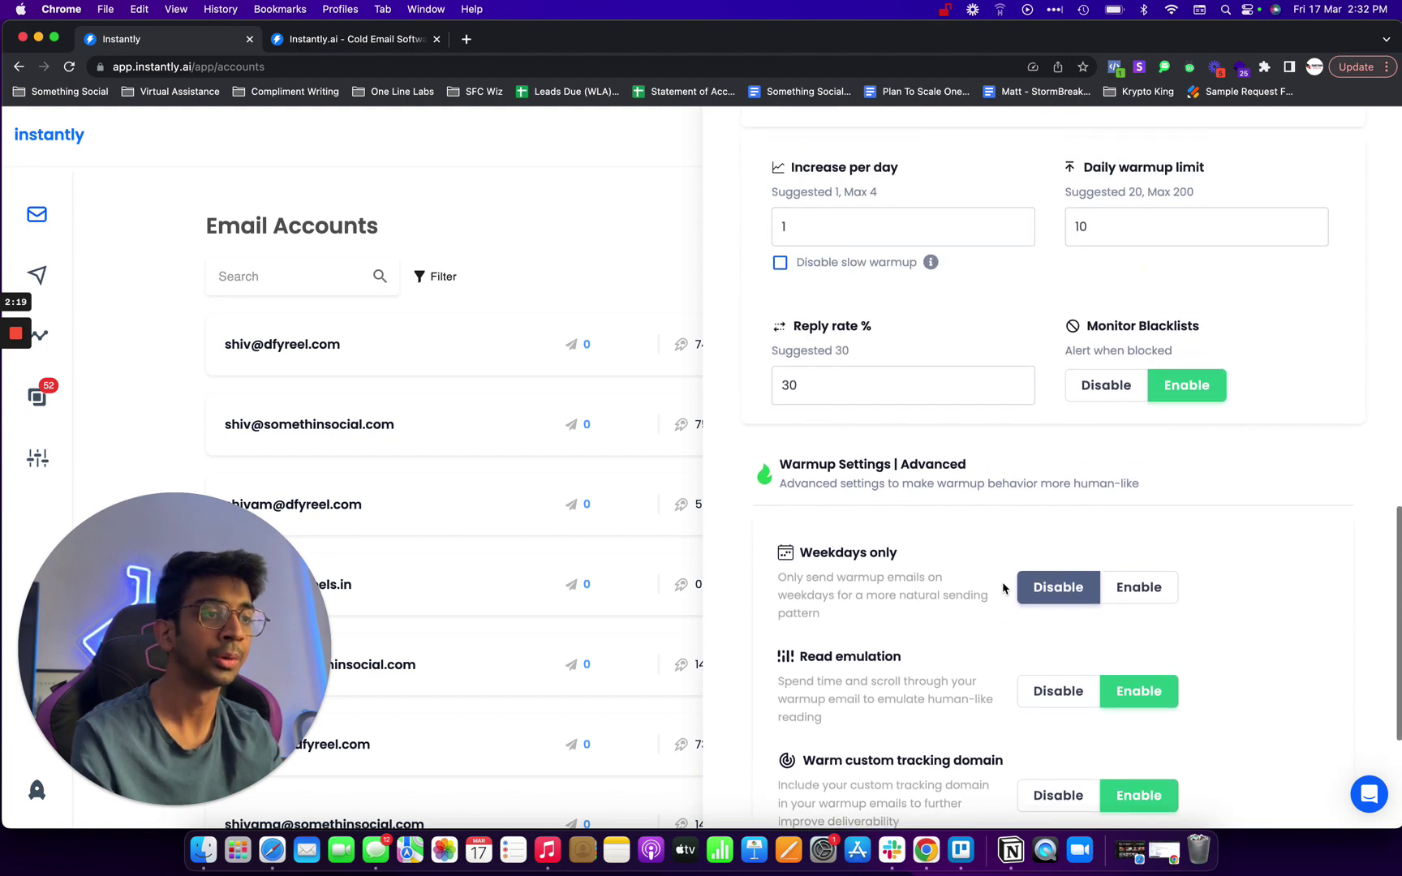
# - Enable warmup on the fourth account with zero stats, then check its warmup panel
pyautogui.click(588, 327)
pyautogui.scroll(-2, 596, 353)
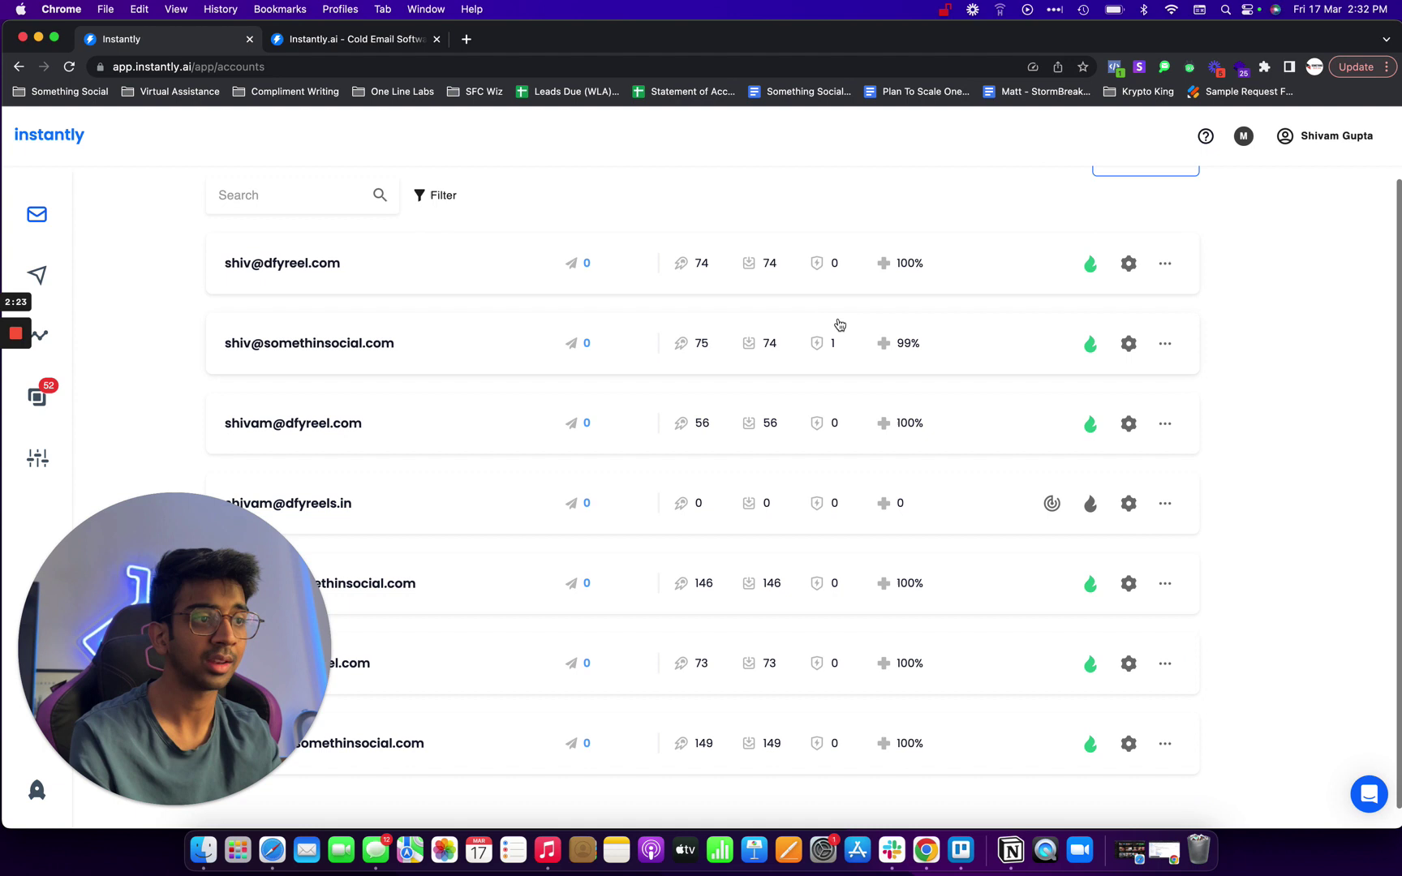
pyautogui.scroll(-1, 895, 431)
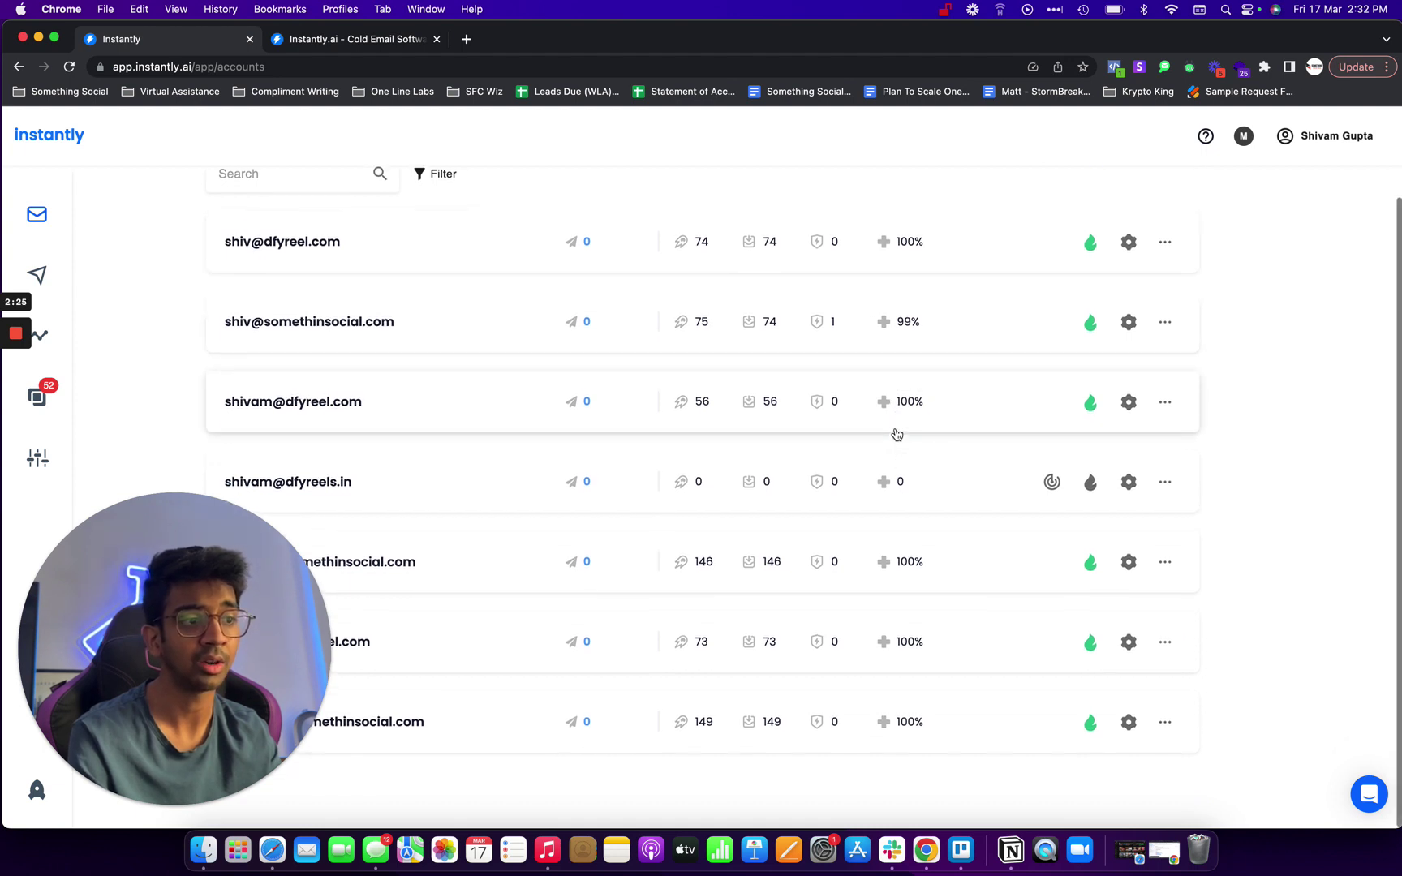
pyautogui.scroll(3, 913, 720)
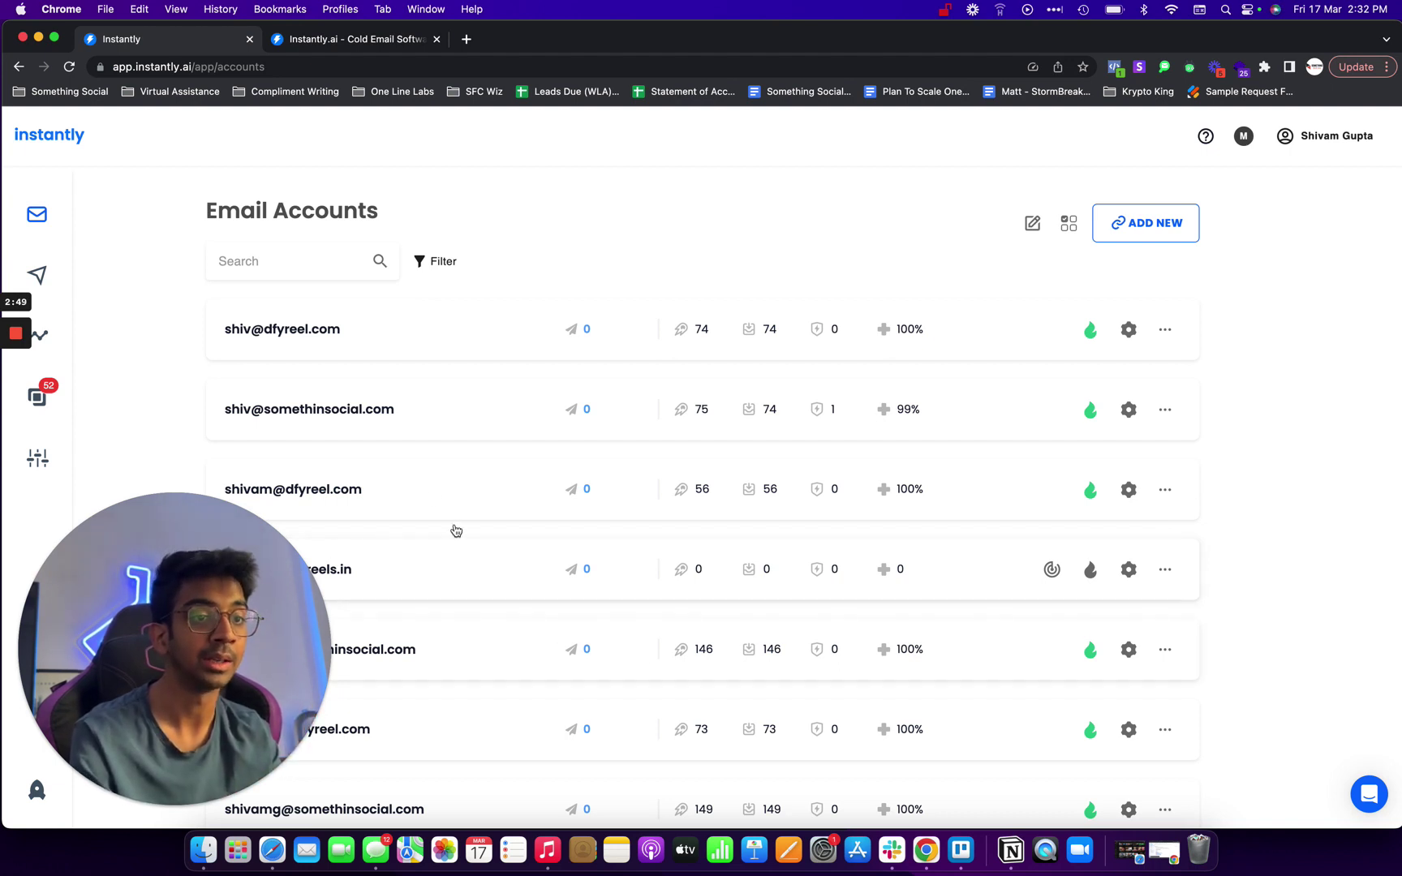
pyautogui.scroll(-3, 617, 317)
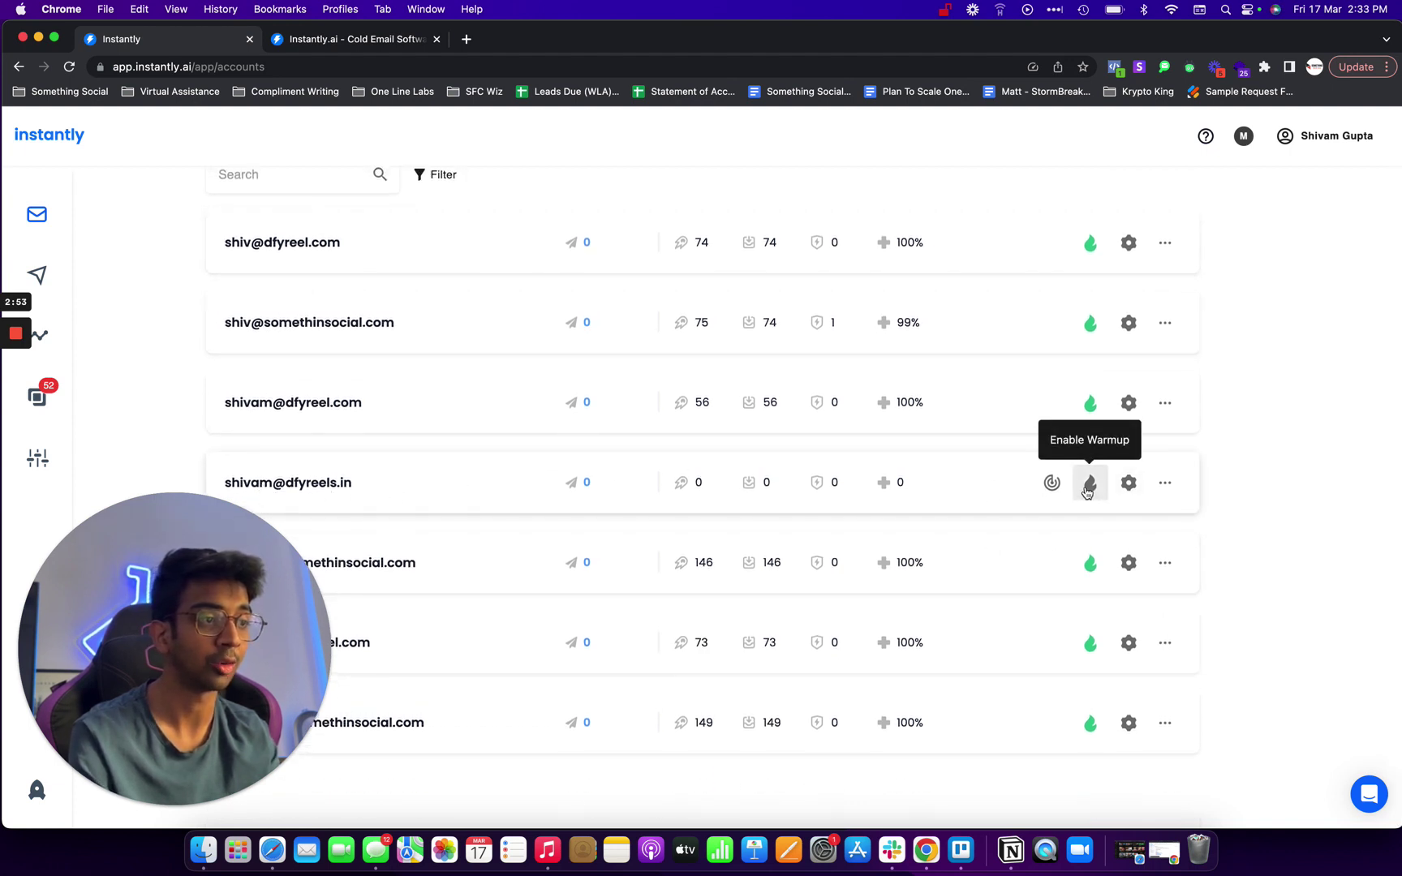
pyautogui.click(1088, 487)
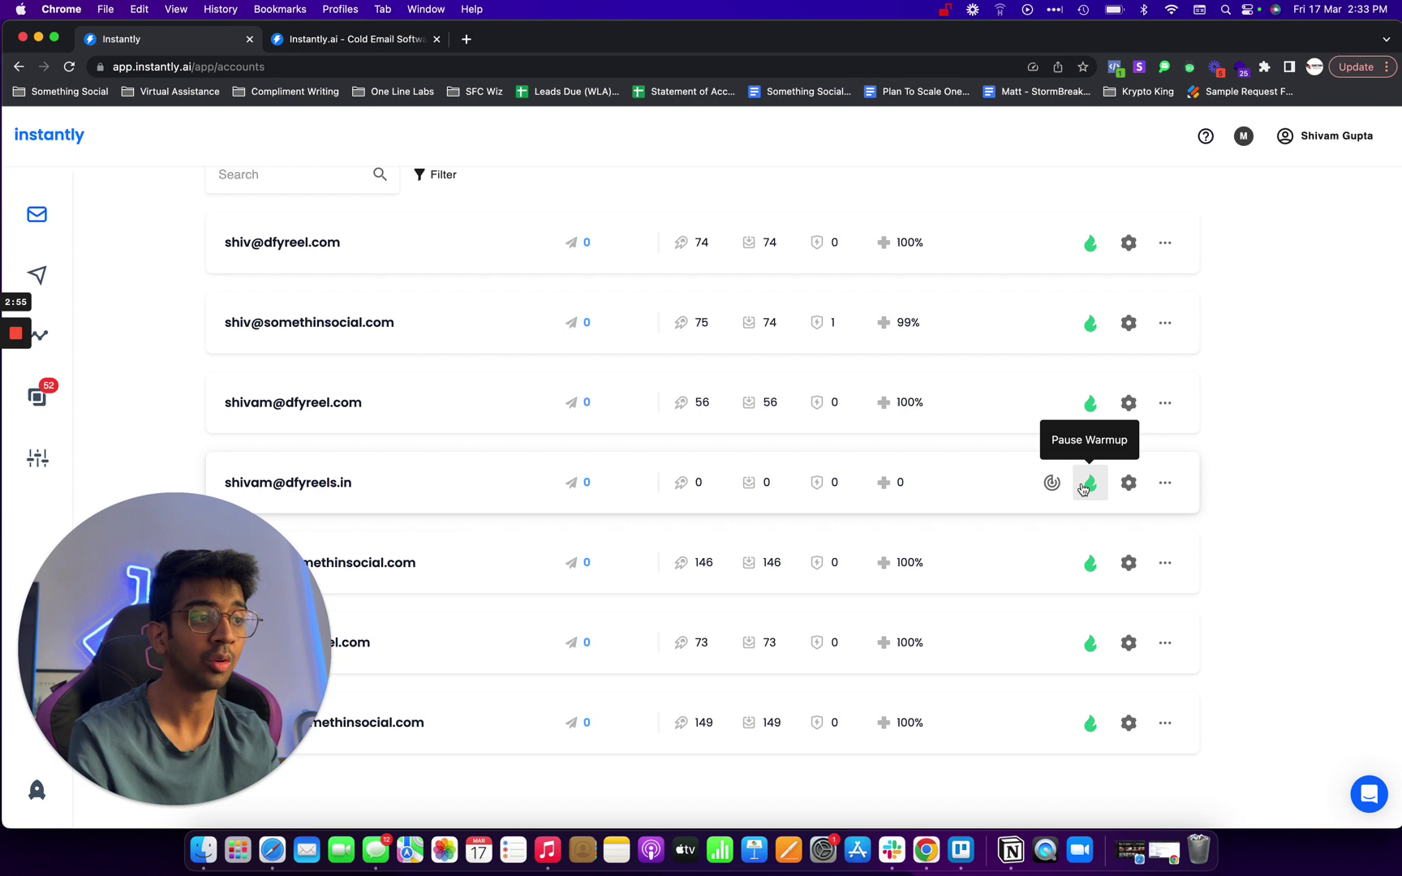
pyautogui.click(1128, 484)
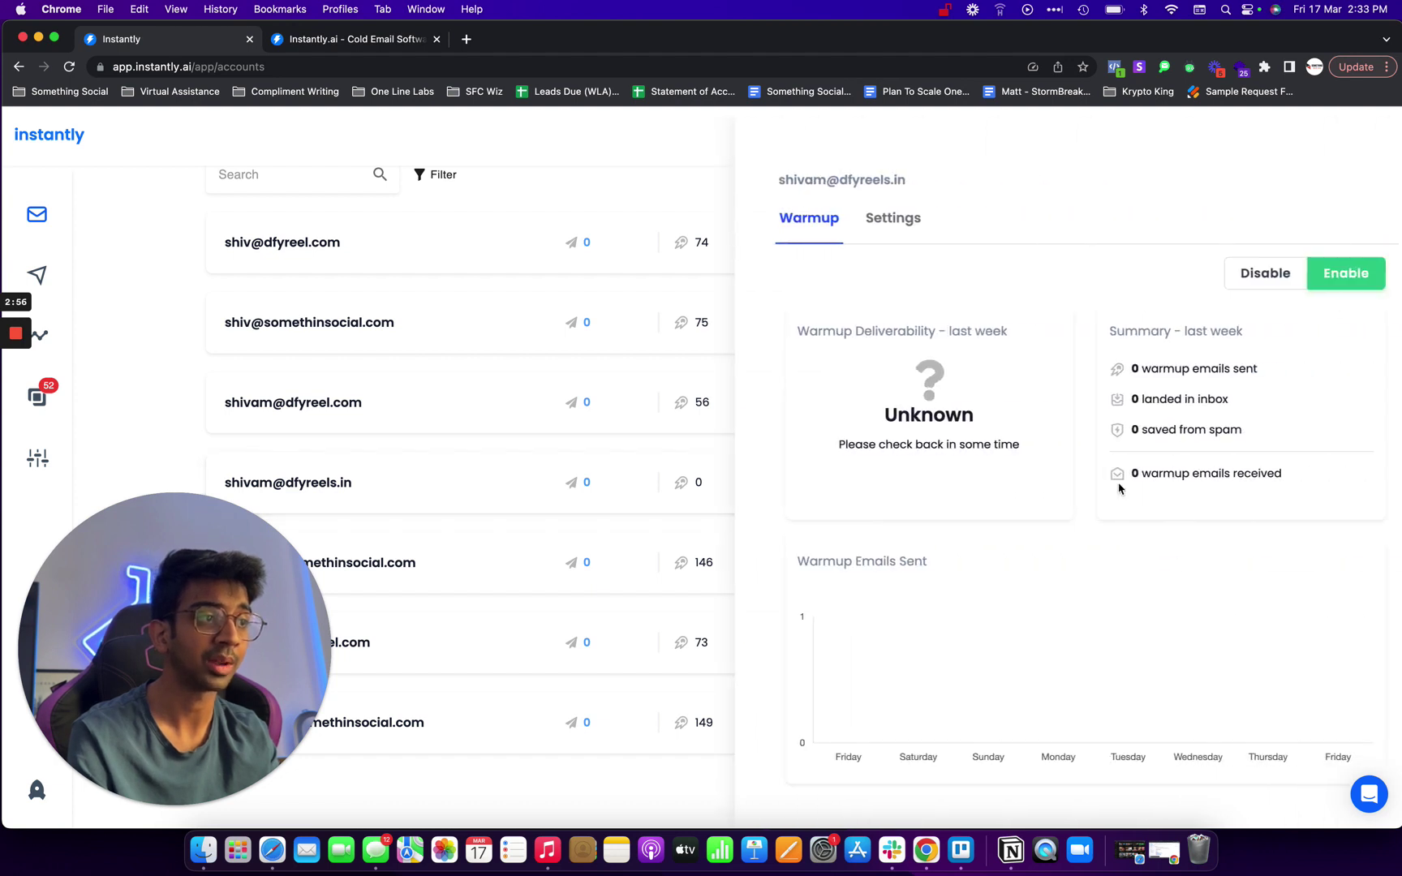
pyautogui.click(647, 327)
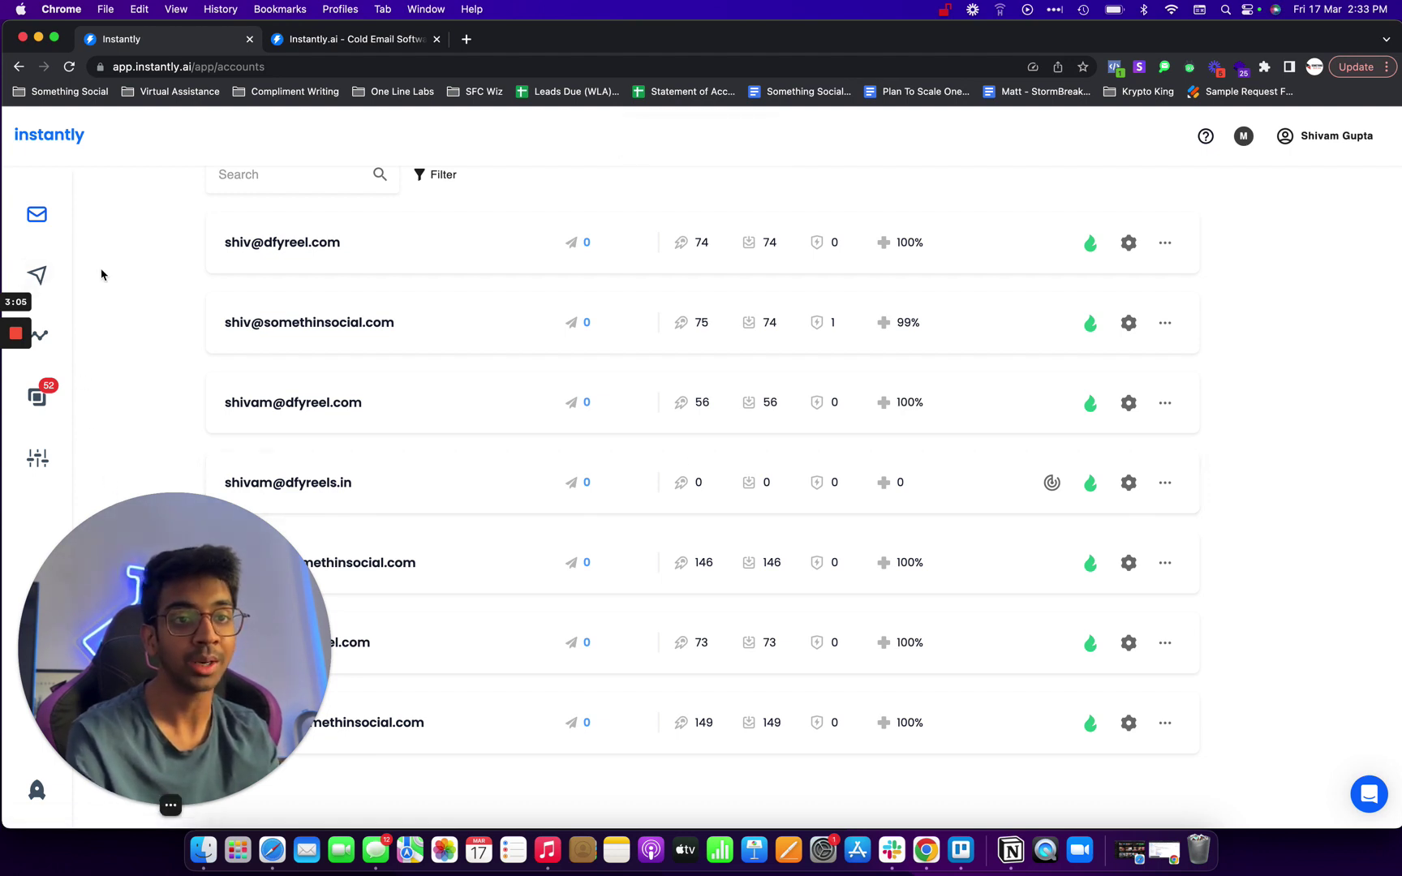
# - Review Billing & Usage: the Hyper Growth monthly price and 25,000 uploaded-contacts limit
pyautogui.click(48, 459)
pyautogui.scroll(-5, 397, 463)
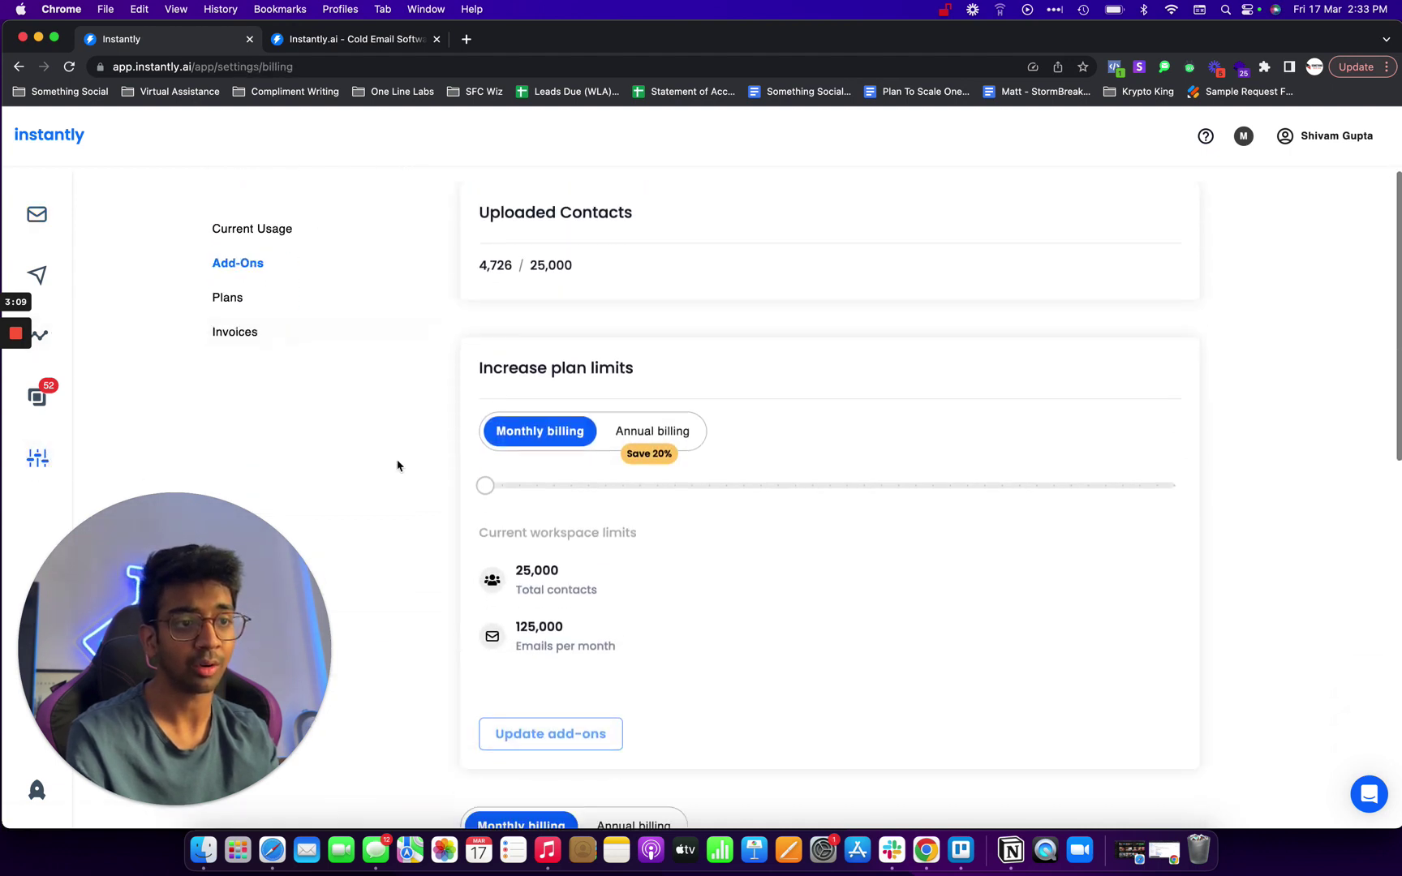
pyautogui.scroll(-5, 397, 465)
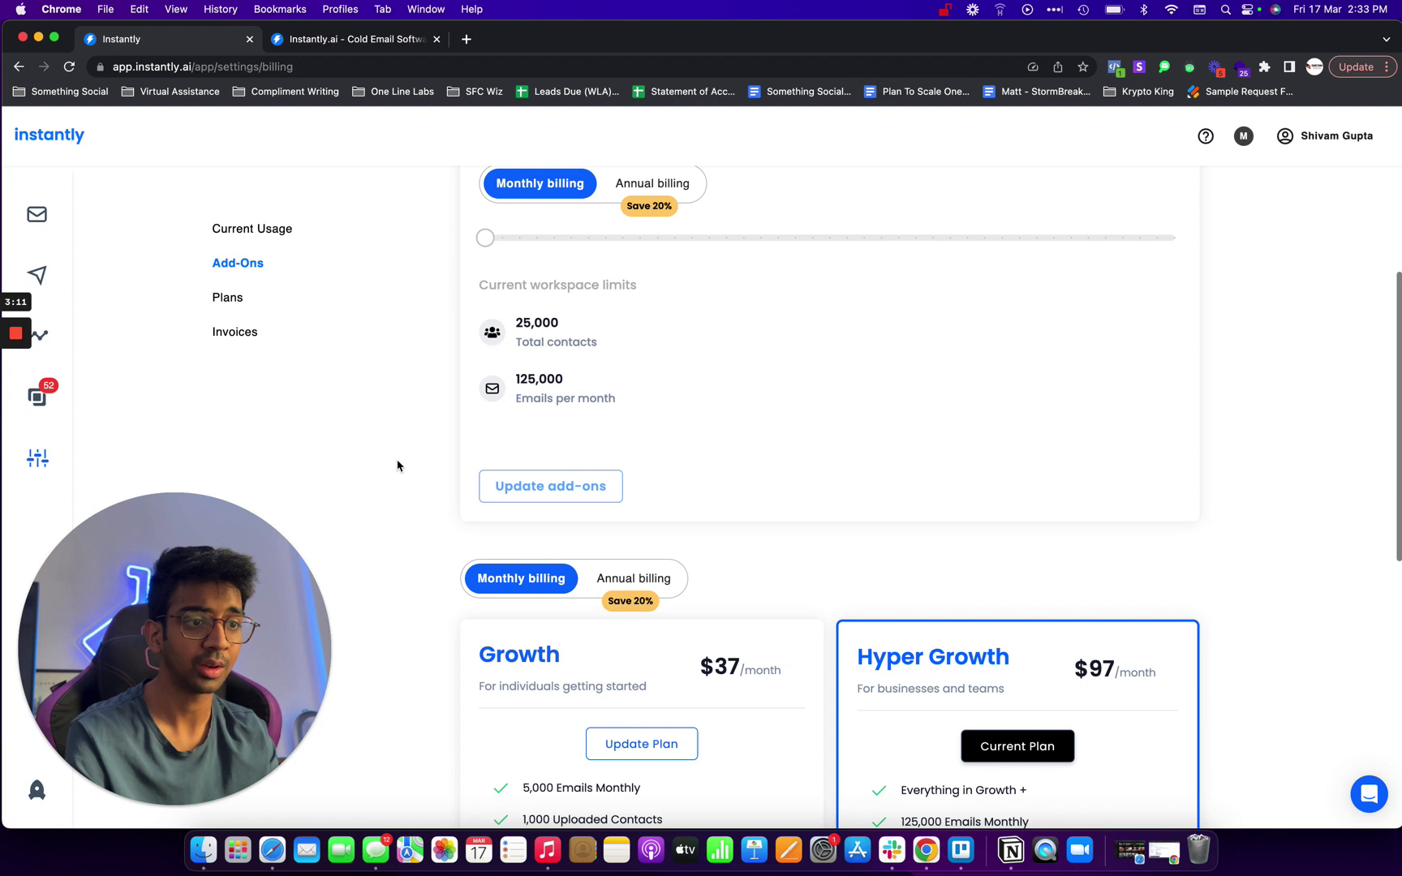
pyautogui.scroll(-4, 566, 488)
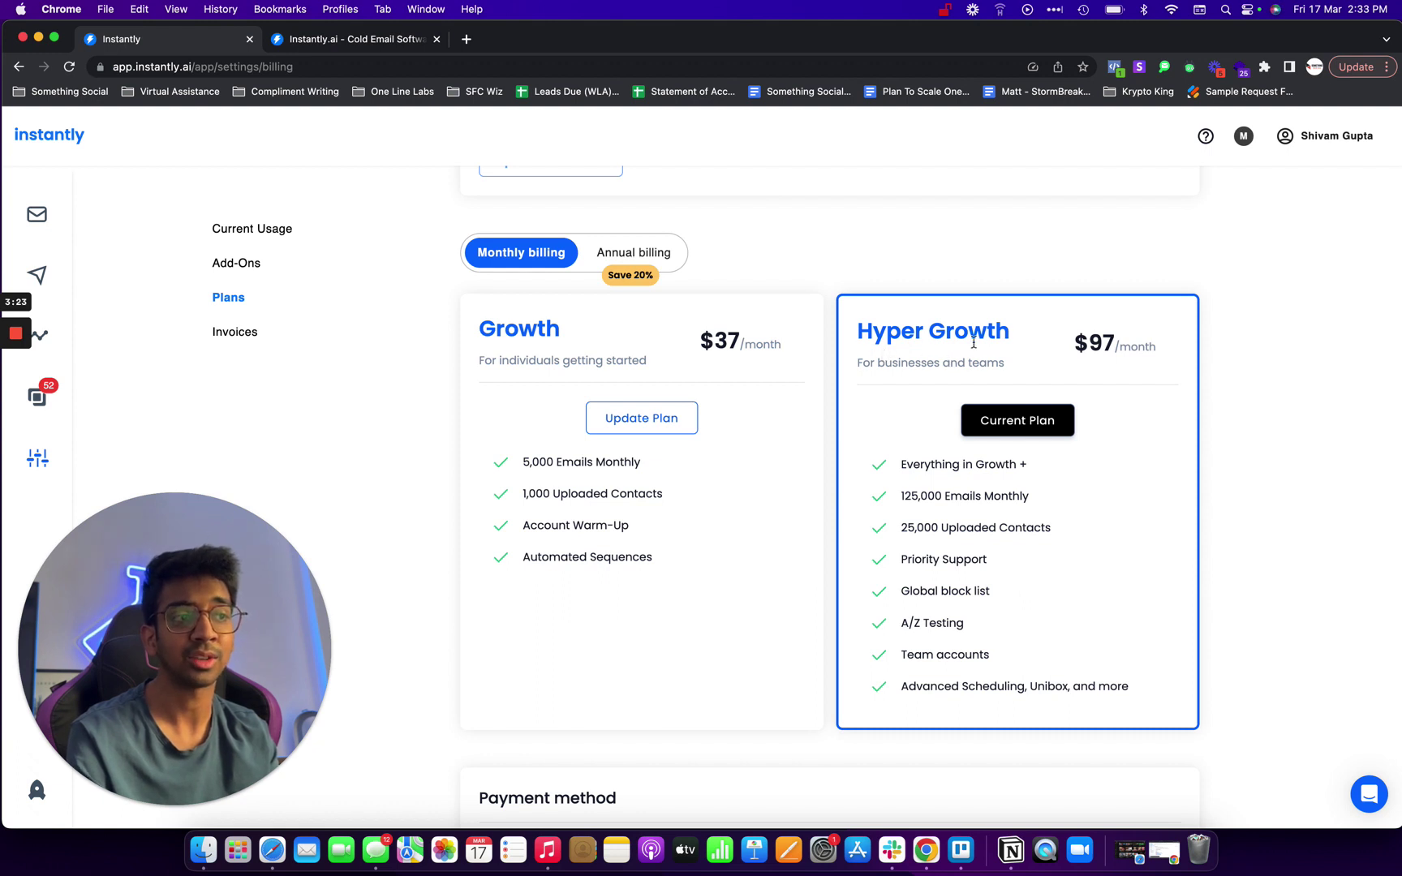
pyautogui.moveTo(1092, 344); pyautogui.dragTo(1150, 348)
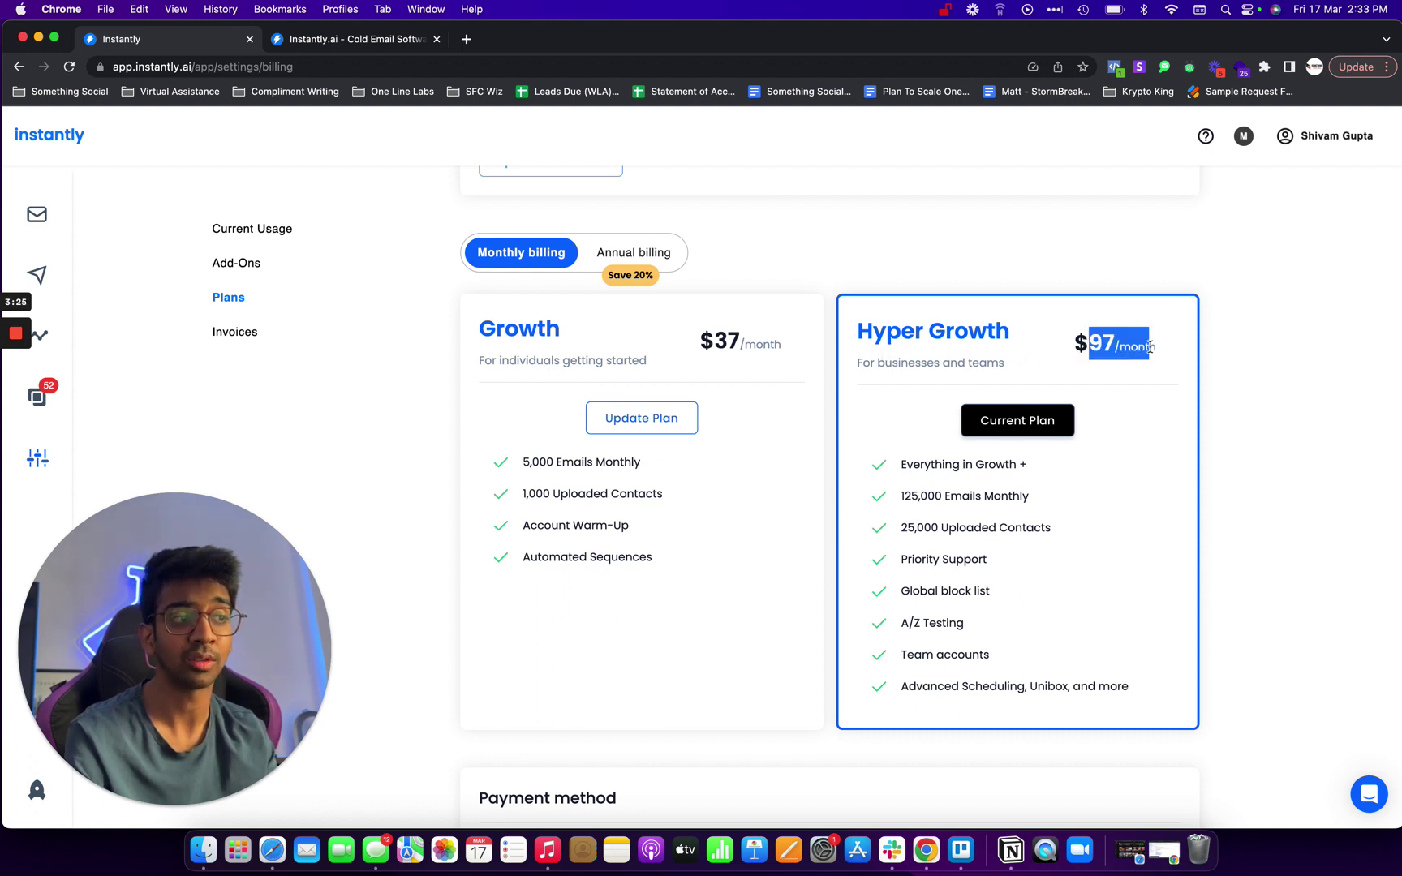
pyautogui.click(1107, 489)
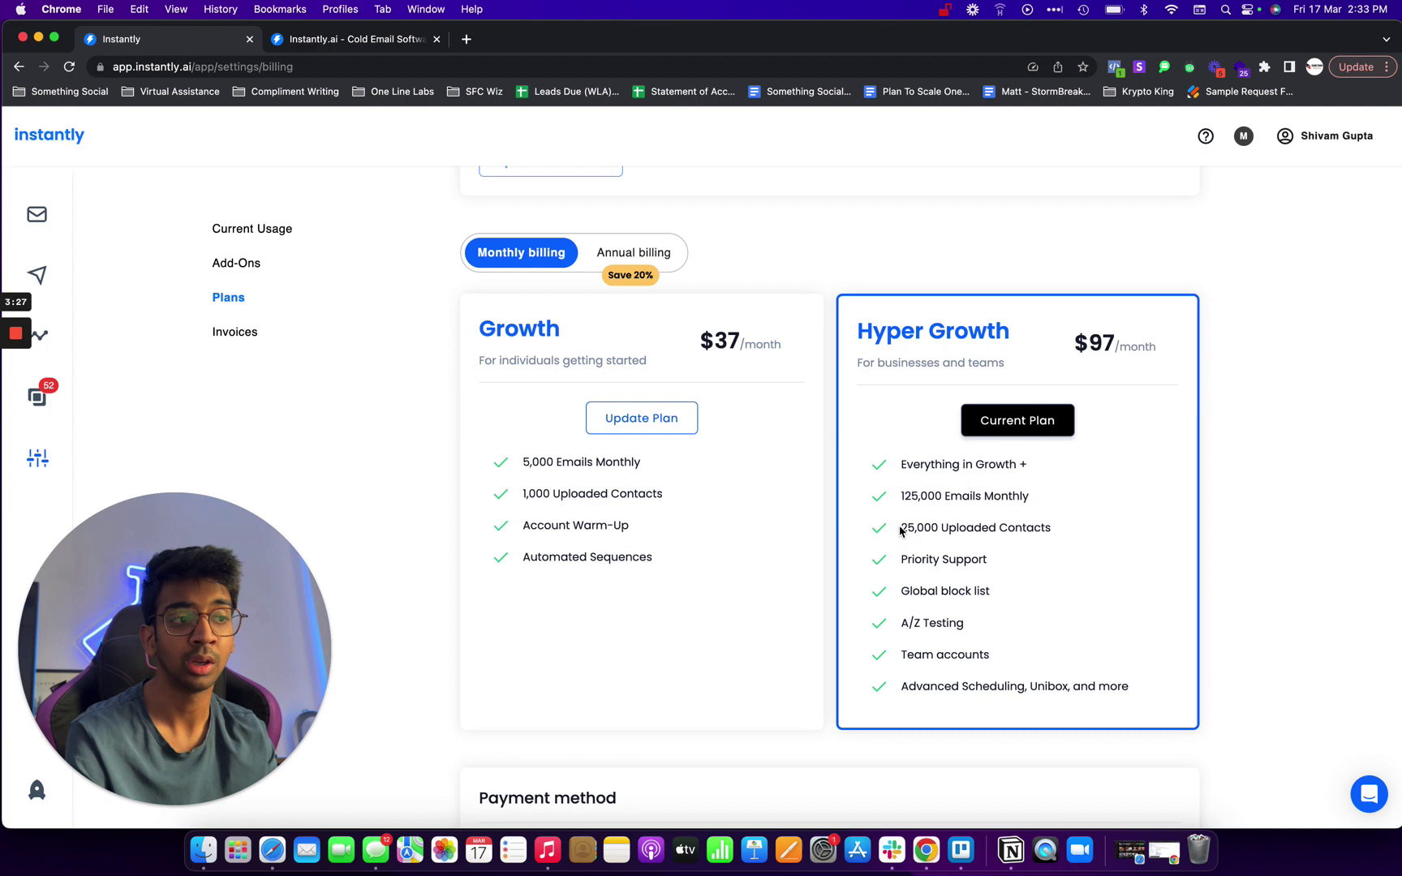
pyautogui.moveTo(901, 531); pyautogui.dragTo(1154, 538)
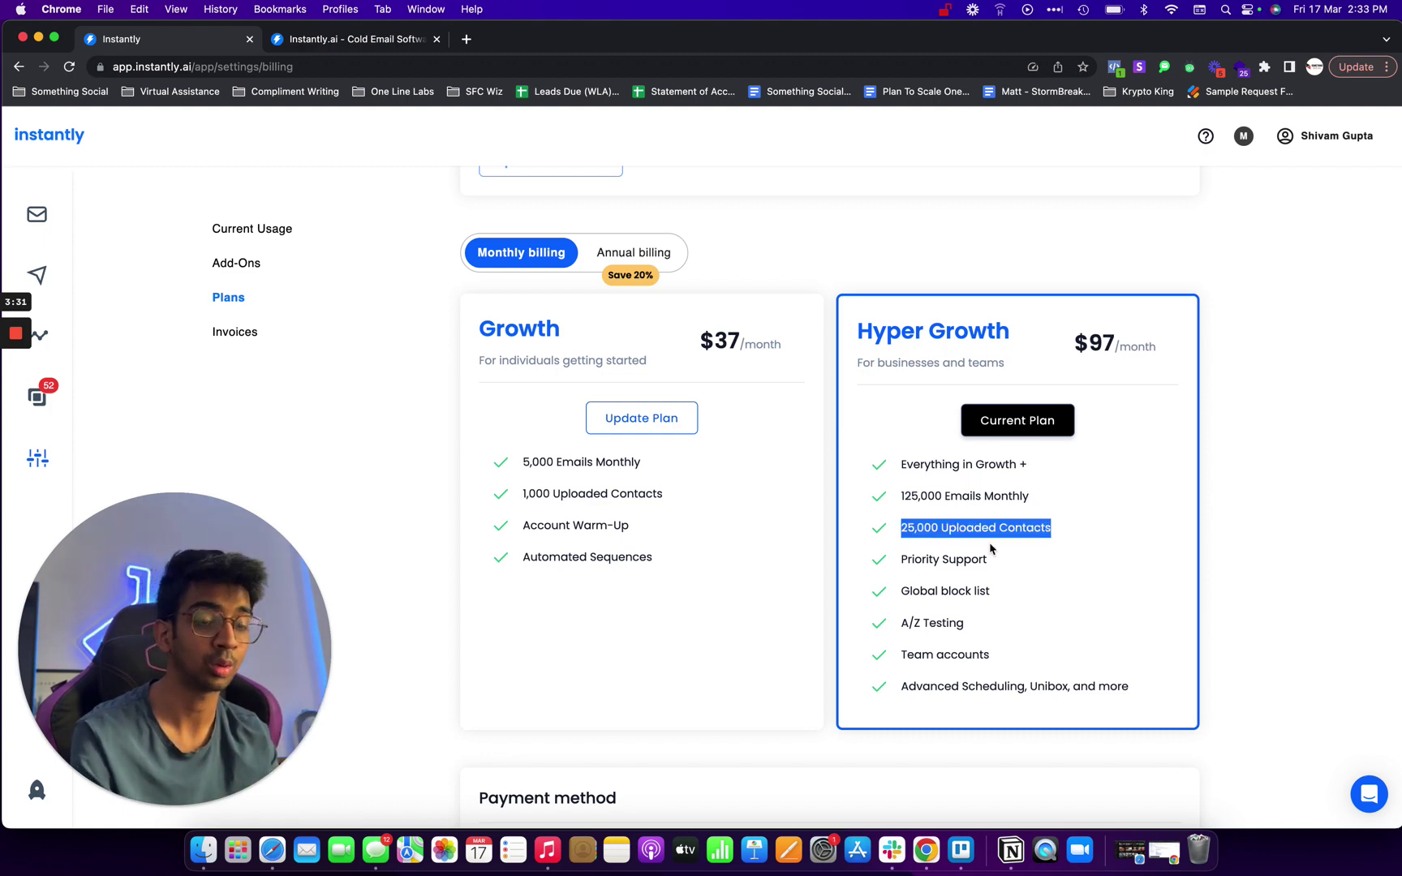
pyautogui.scroll(10, 807, 663)
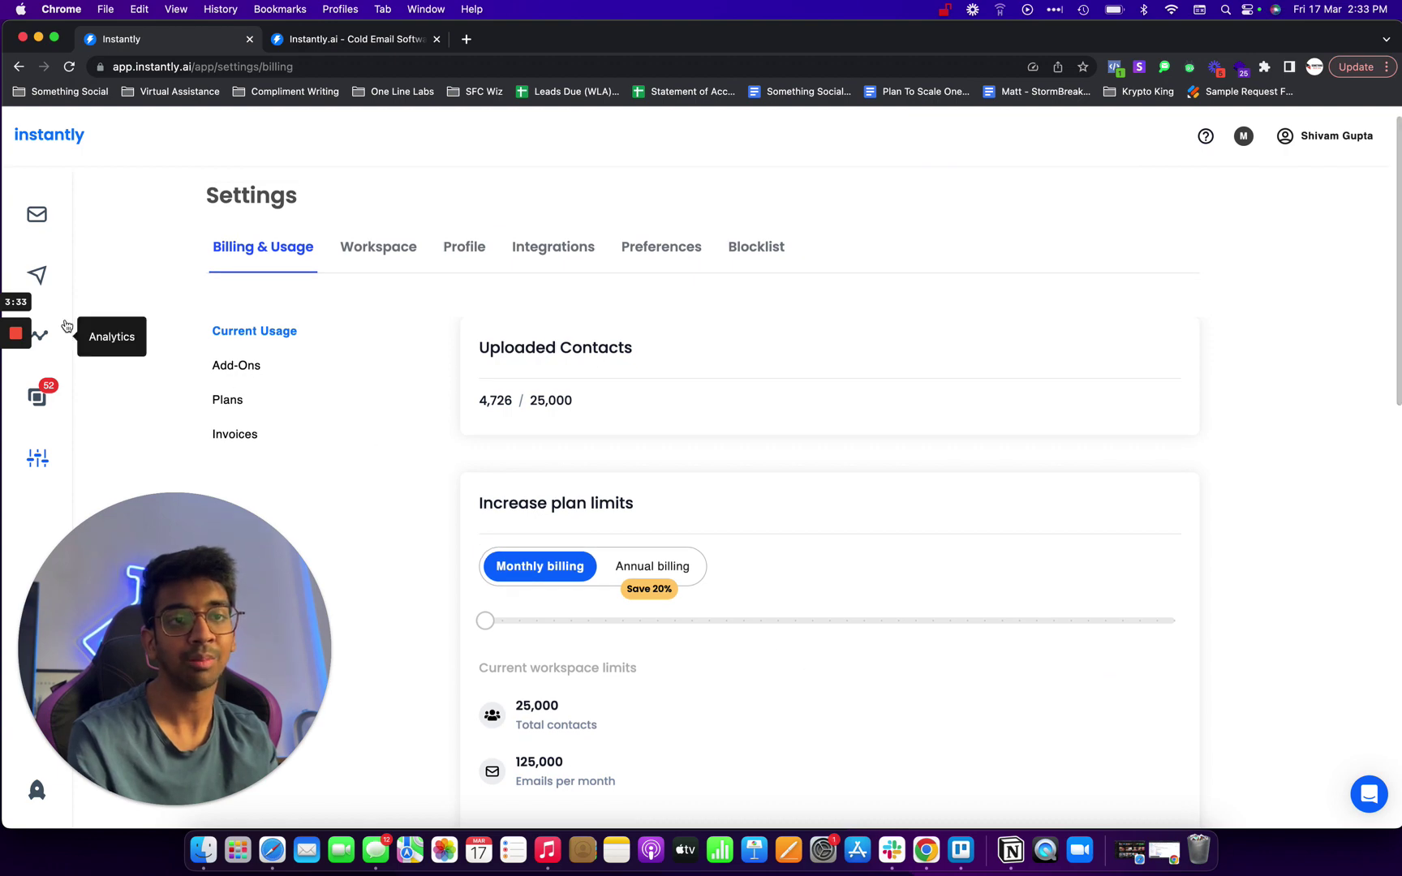
# - Browse the Campaigns list of five active and several paused campaigns
pyautogui.click(46, 281)
pyautogui.scroll(-6, 130, 347)
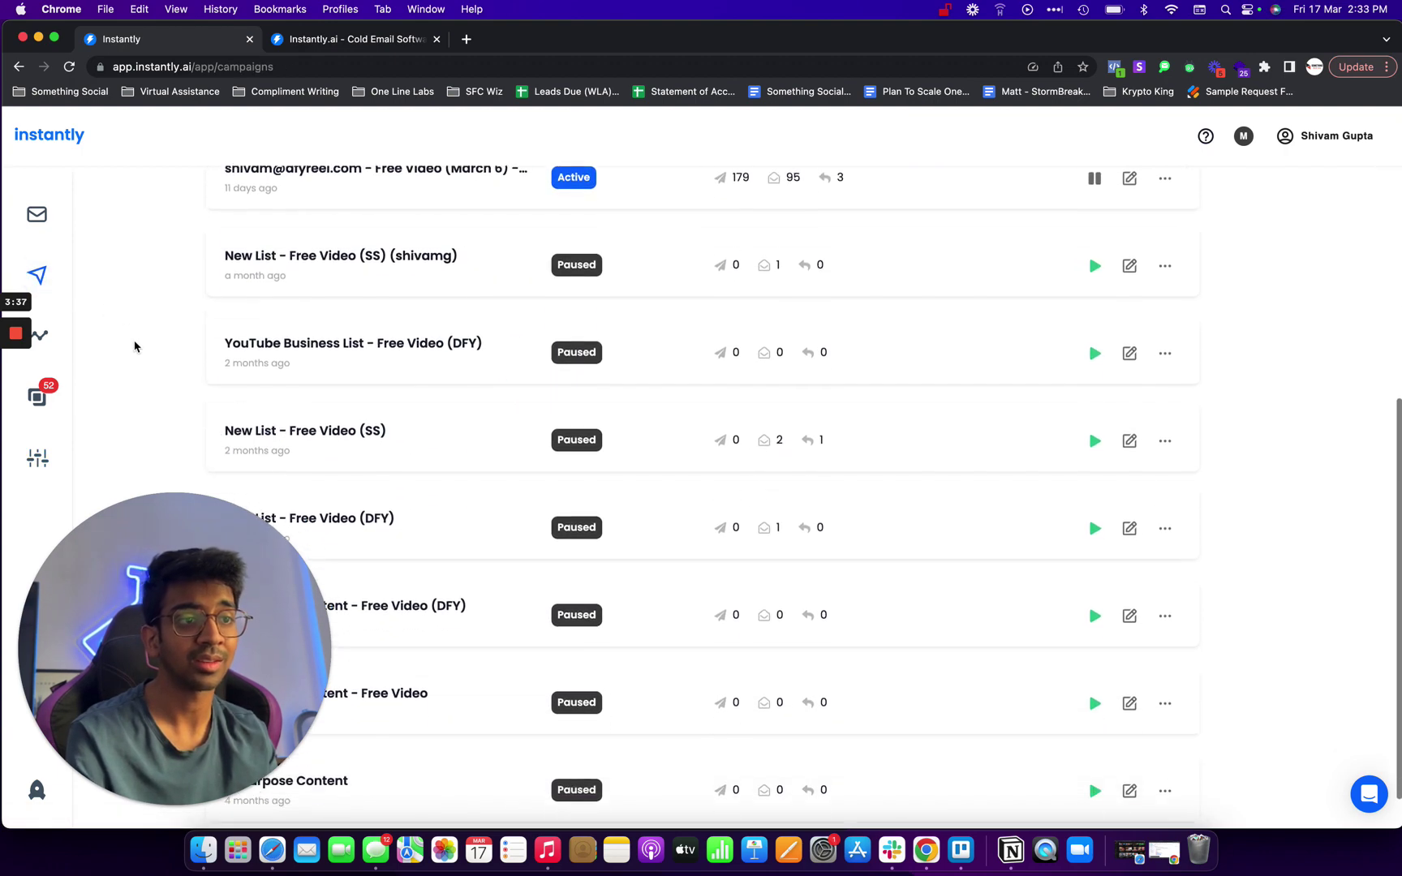
pyautogui.scroll(7, 219, 353)
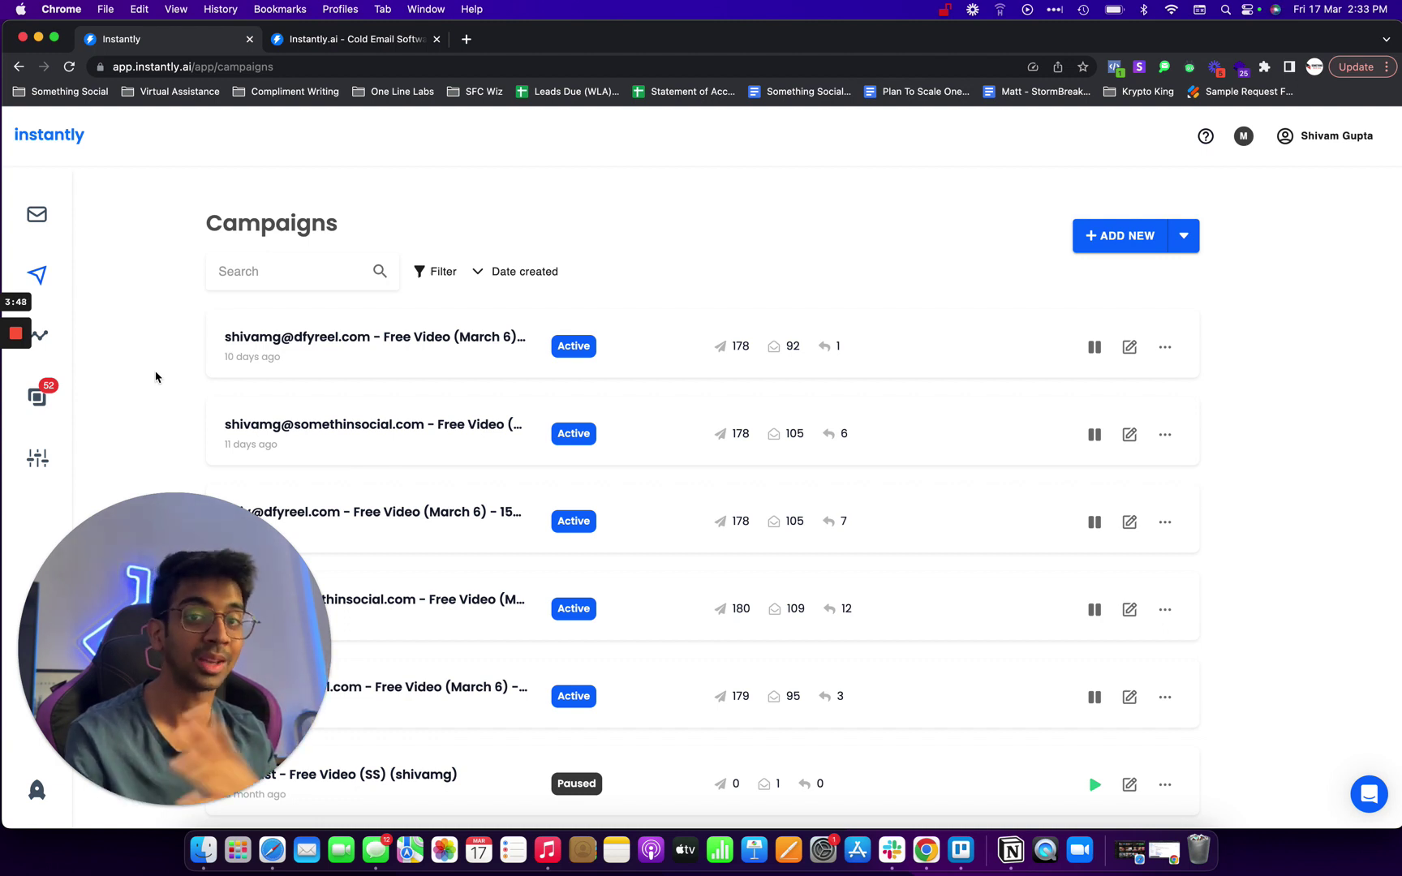
pyautogui.scroll(-5, 70, 377)
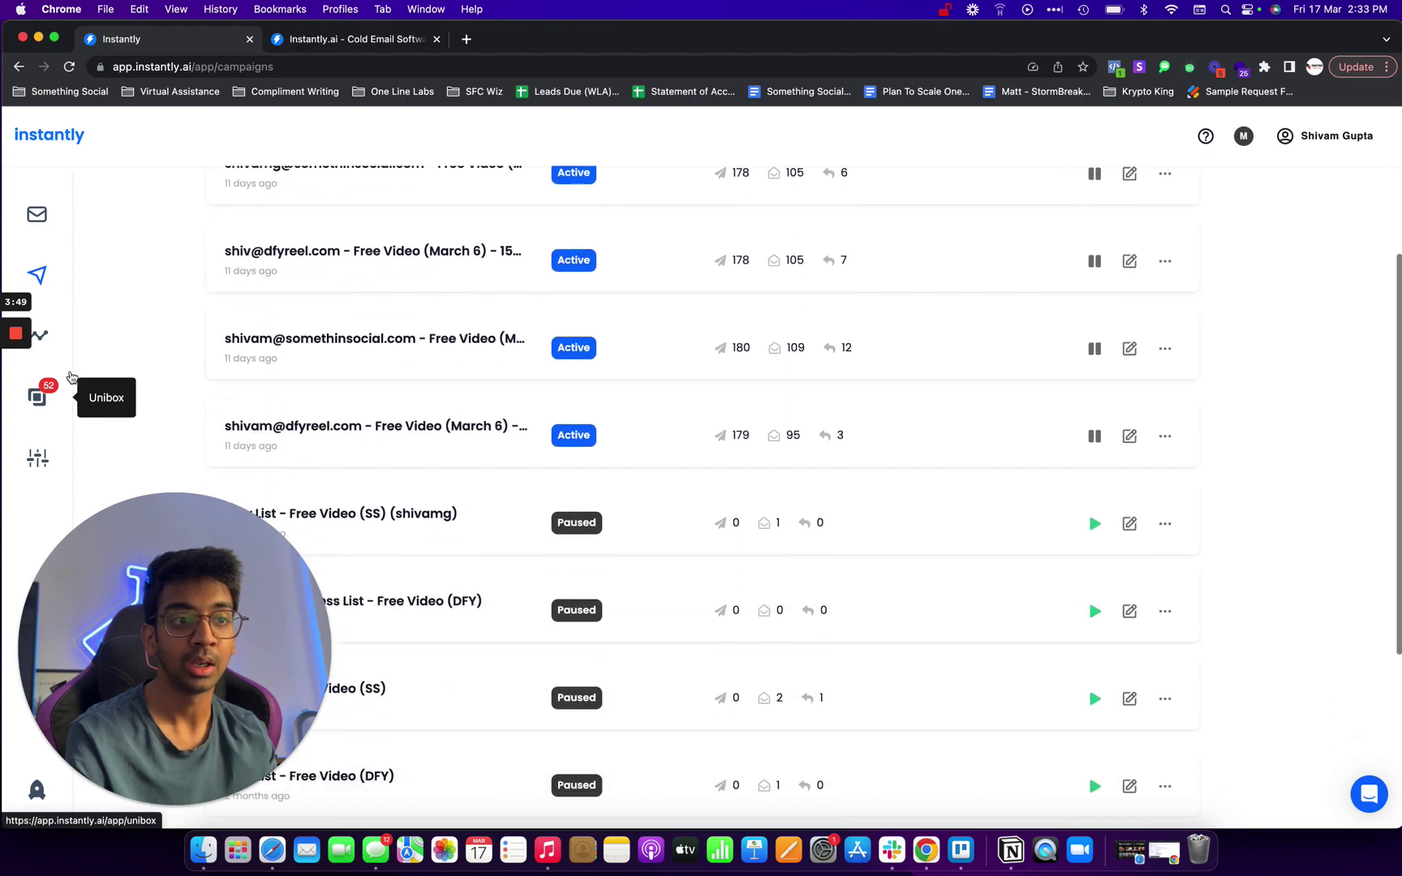
# - Show the Analytics overview for the Last 3 months
pyautogui.click(37, 334)
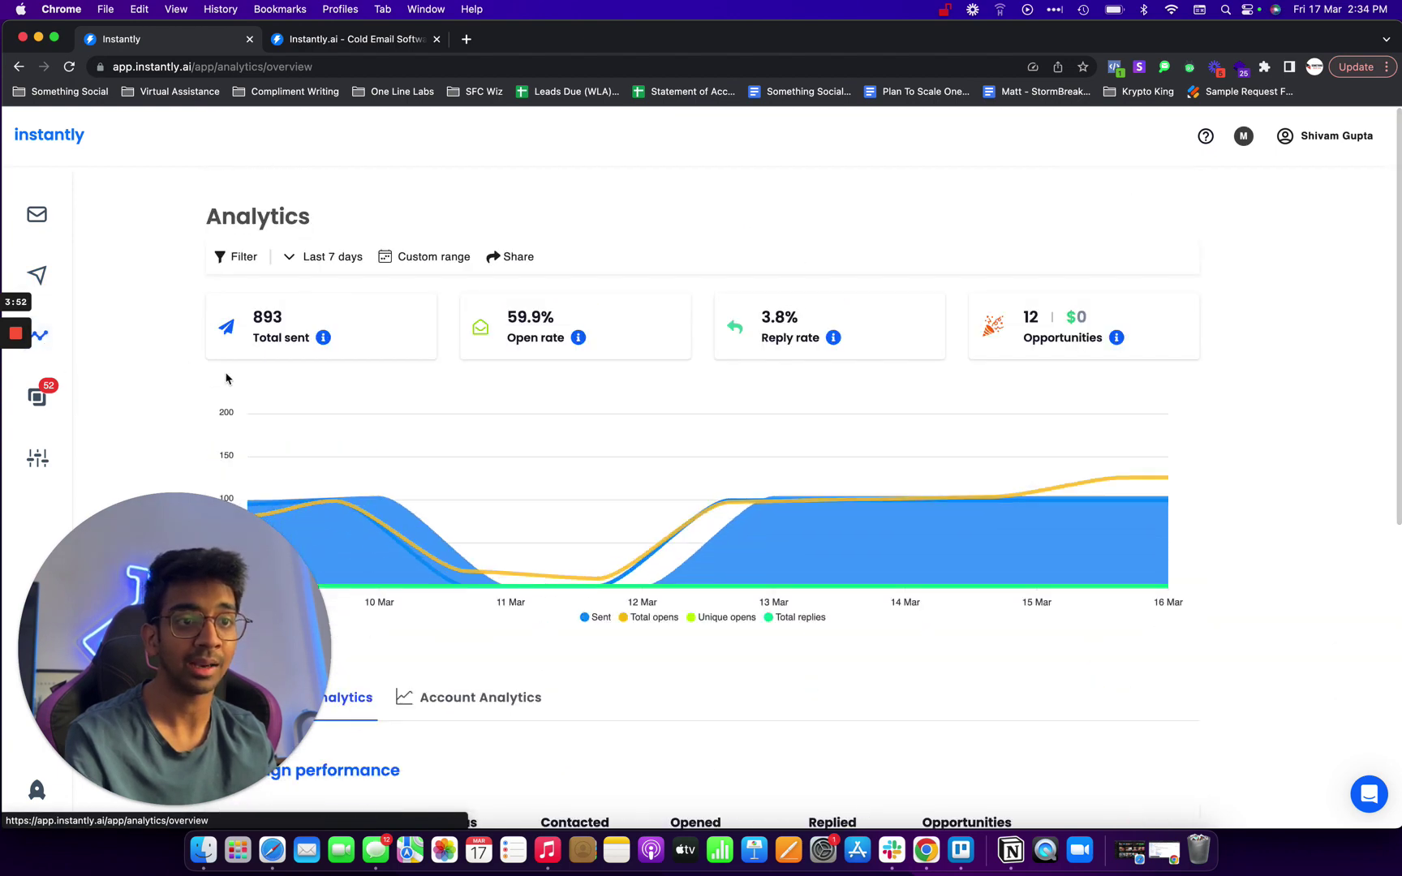
pyautogui.scroll(-2, 227, 378)
pyautogui.scroll(2, 227, 378)
pyautogui.click(312, 256)
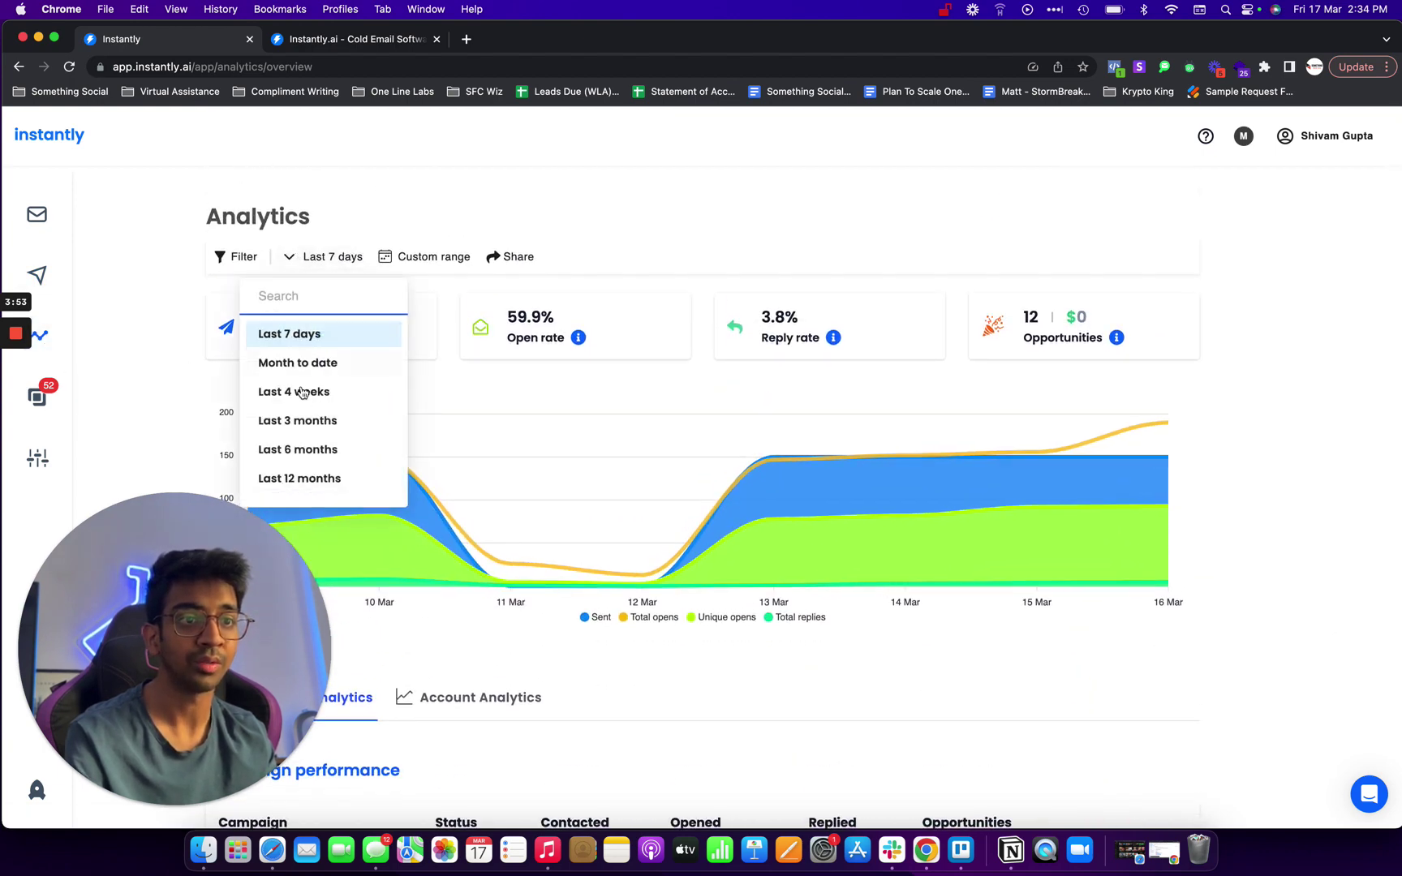
pyautogui.click(297, 420)
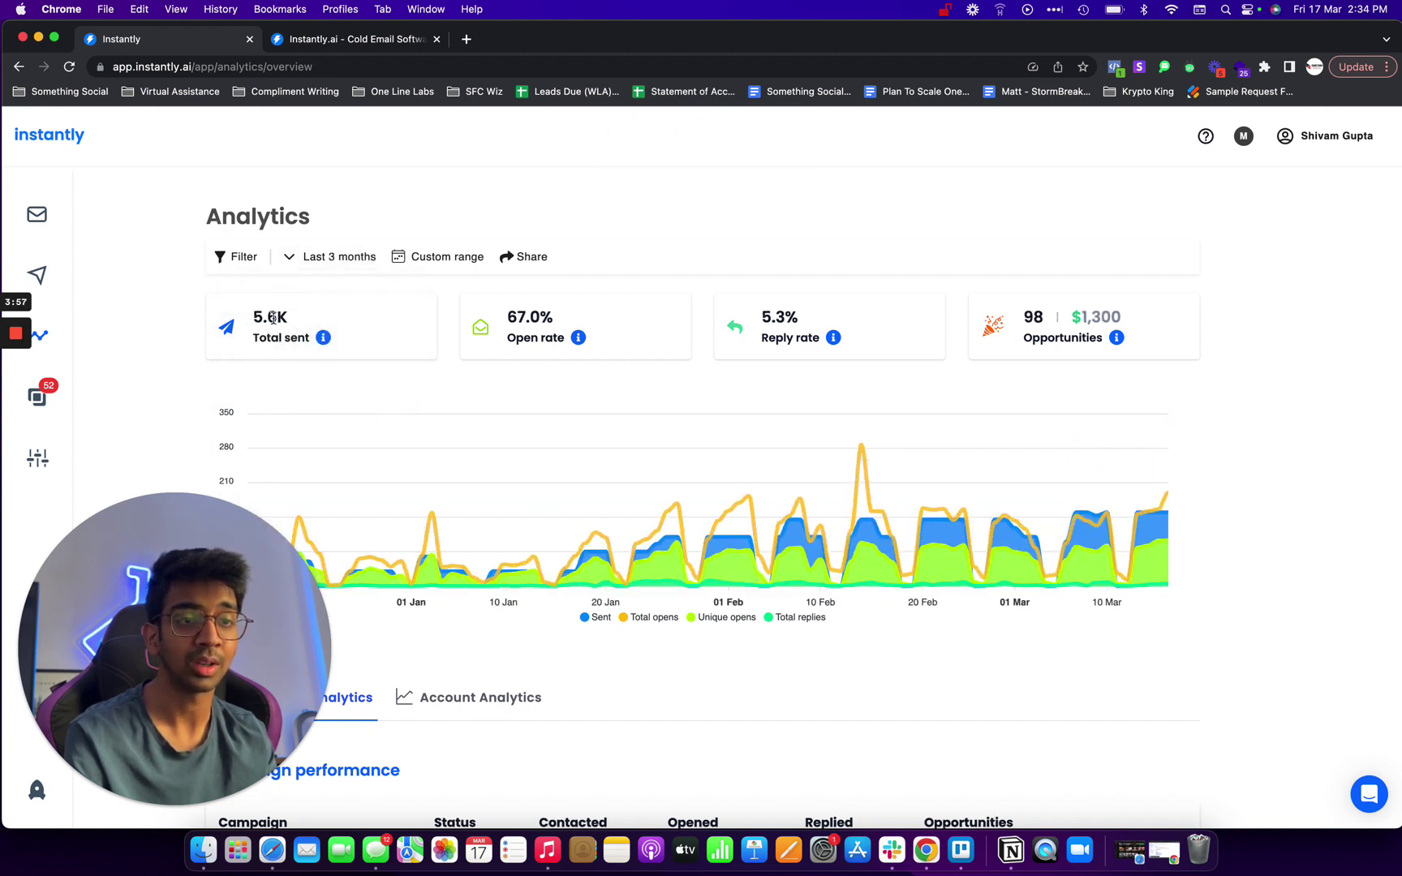
# - Highlight the 67.0% open rate, 5.3% reply rate and 98 opportunities worth $1,300
pyautogui.scroll(-1, 315, 395)
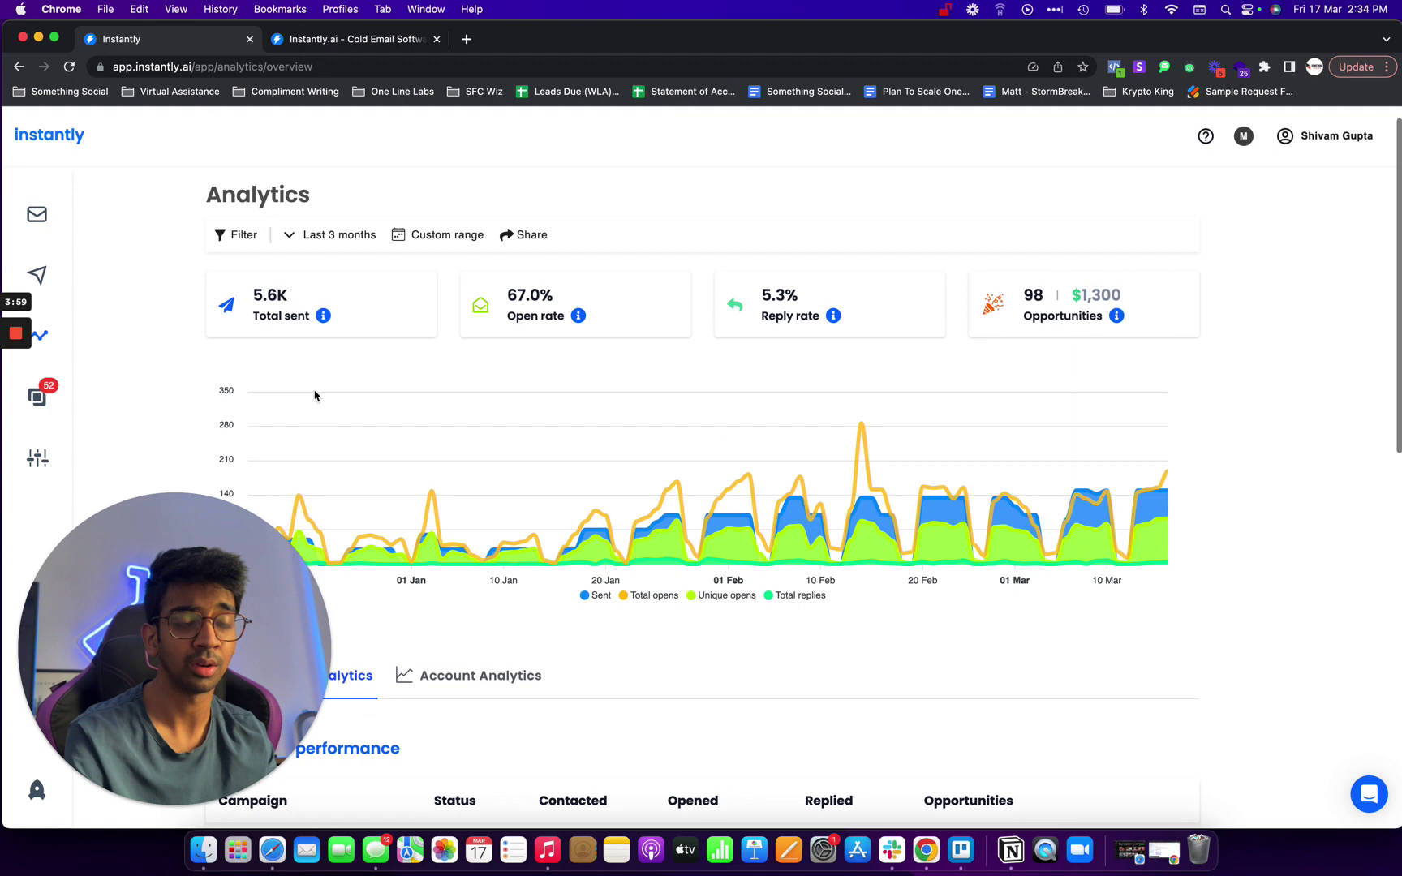
pyautogui.moveTo(508, 296); pyautogui.dragTo(573, 304)
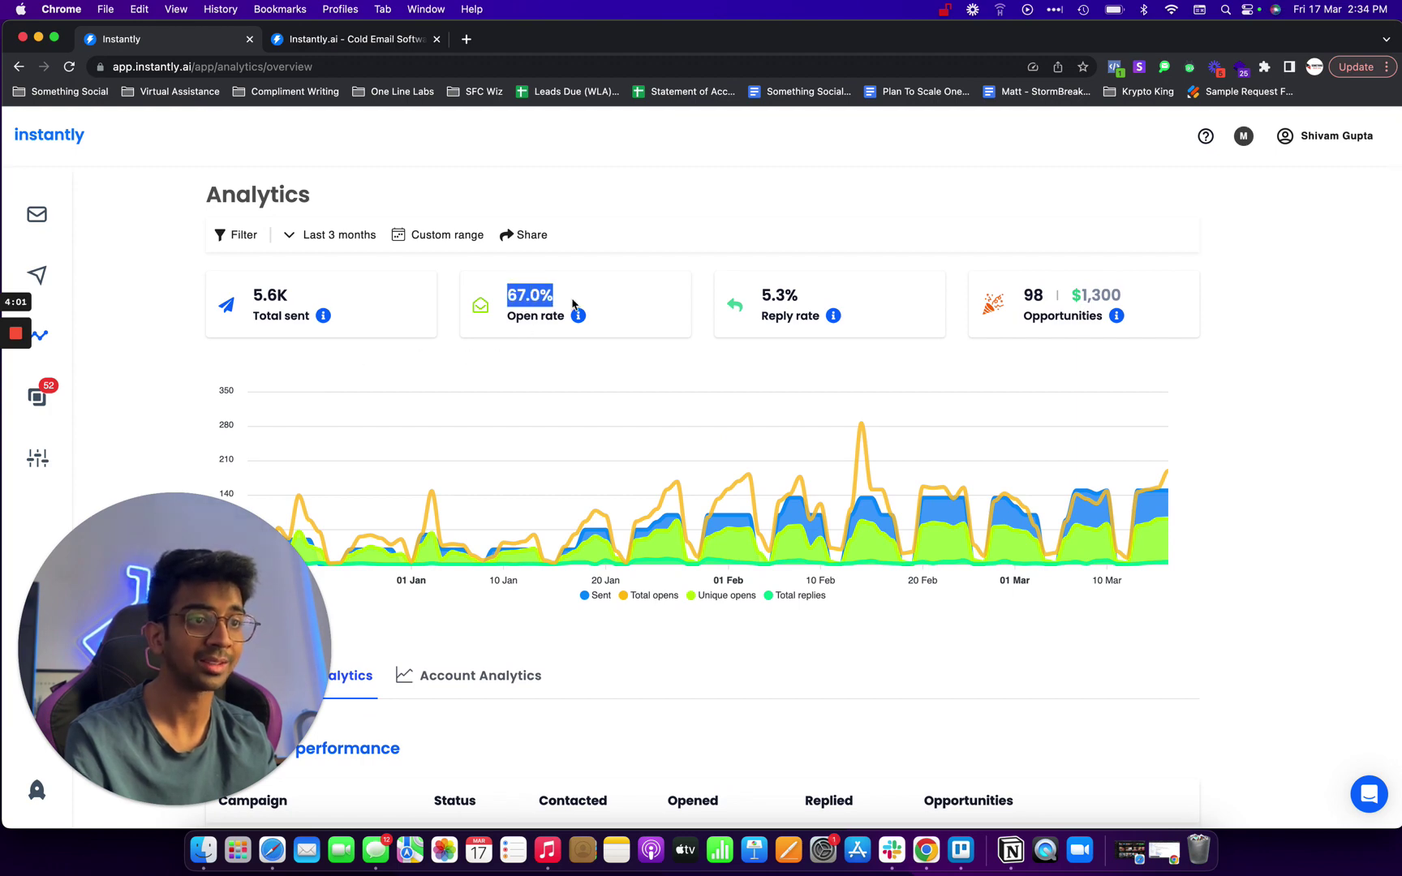
pyautogui.click(672, 291)
pyautogui.moveTo(737, 295); pyautogui.dragTo(850, 301)
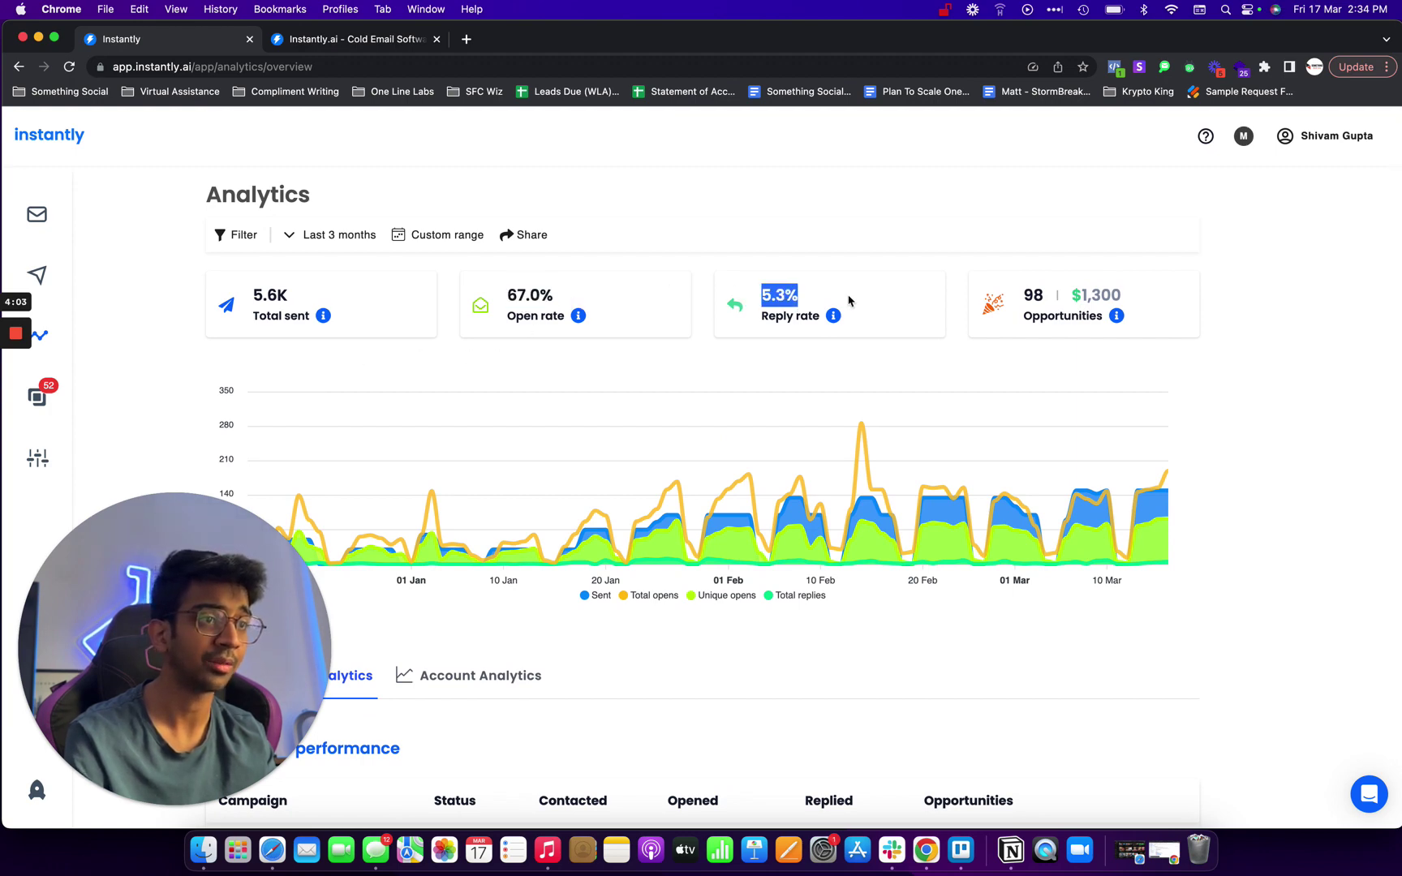
pyautogui.click(1042, 299)
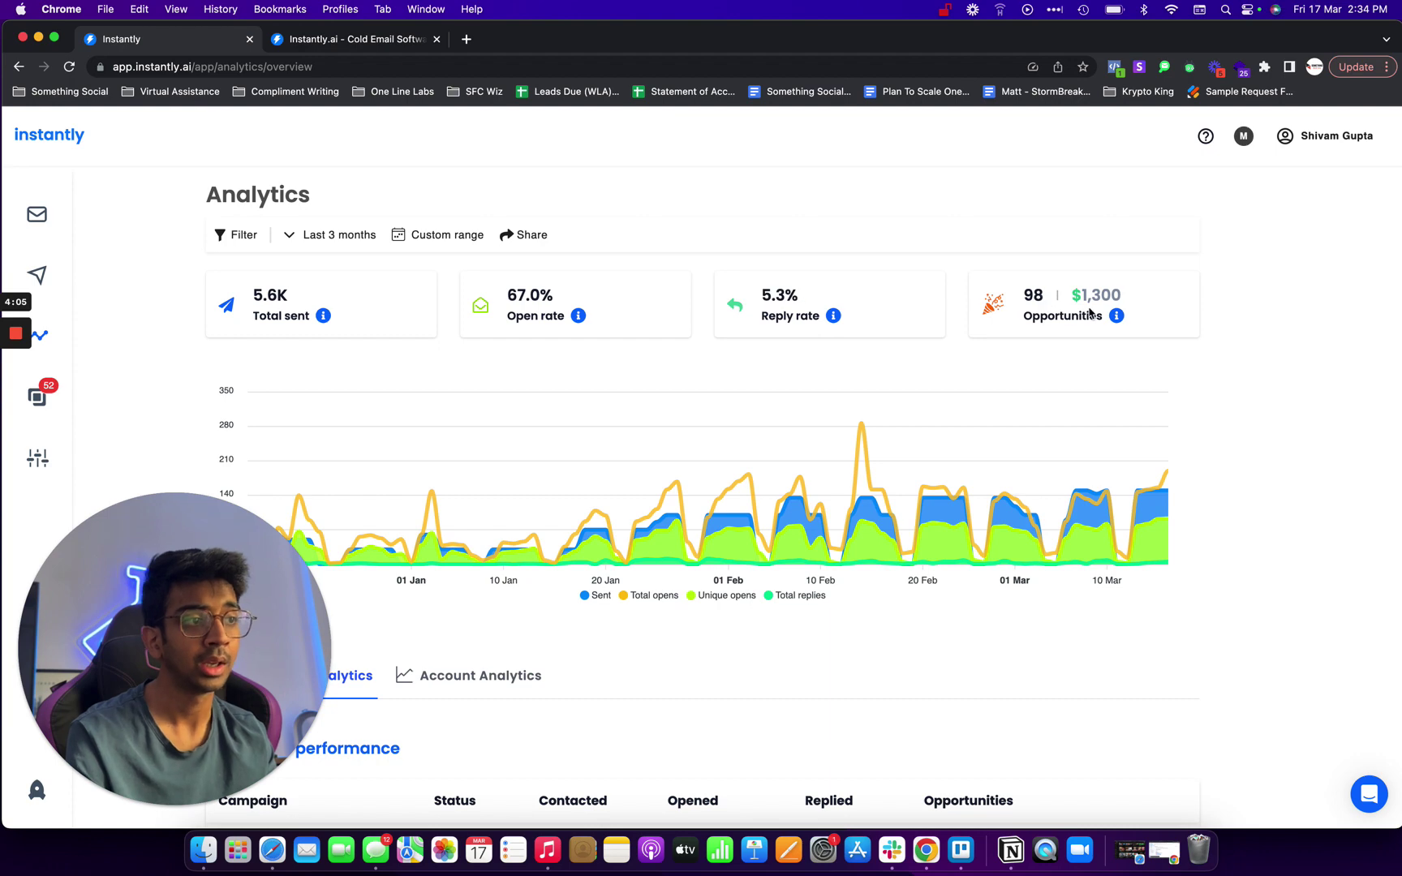
pyautogui.tripleClick(1111, 295)
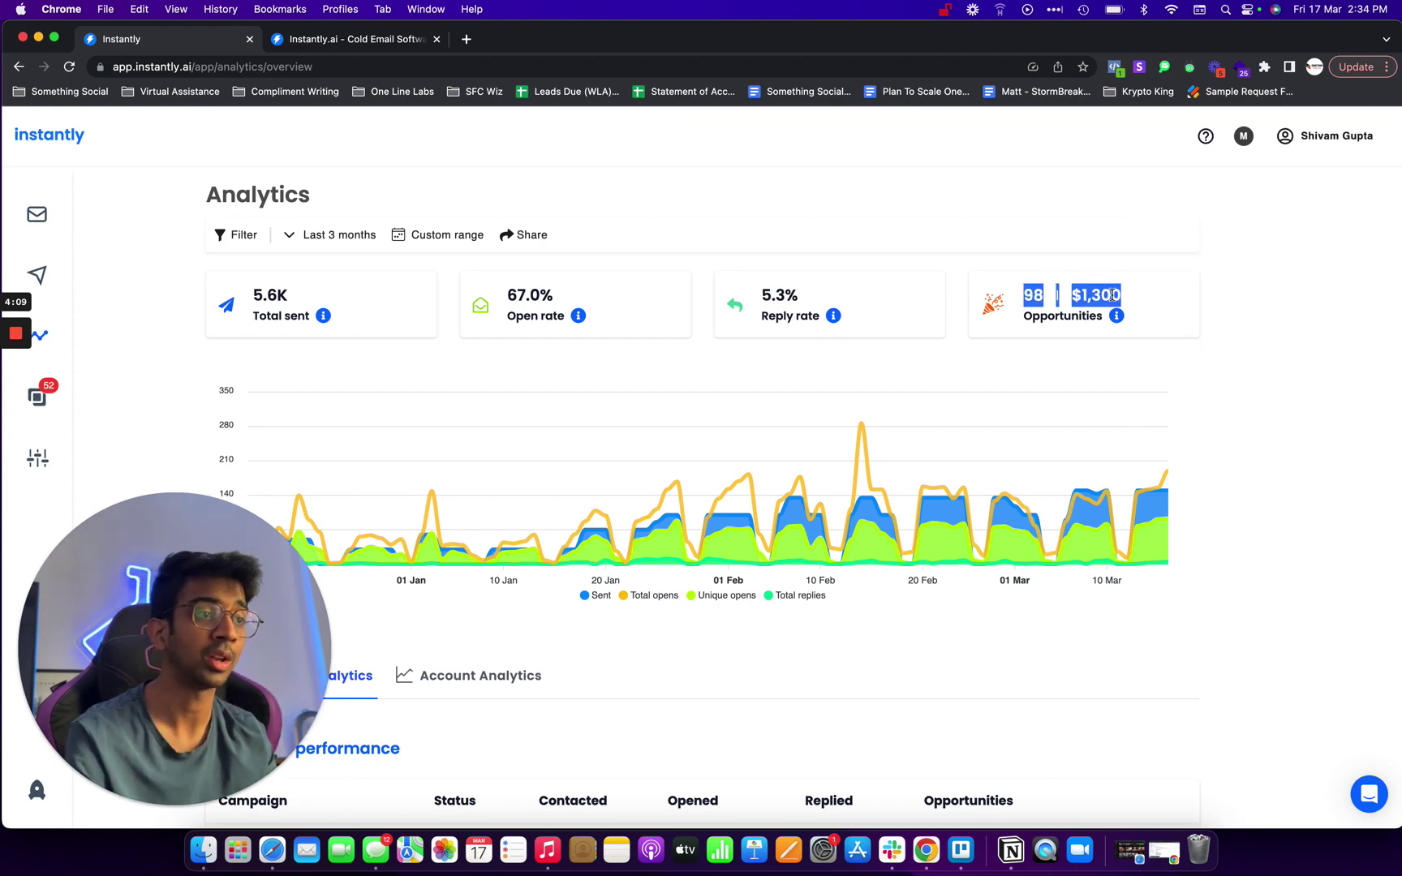
pyautogui.click(1110, 295)
pyautogui.doubleClick(1030, 295)
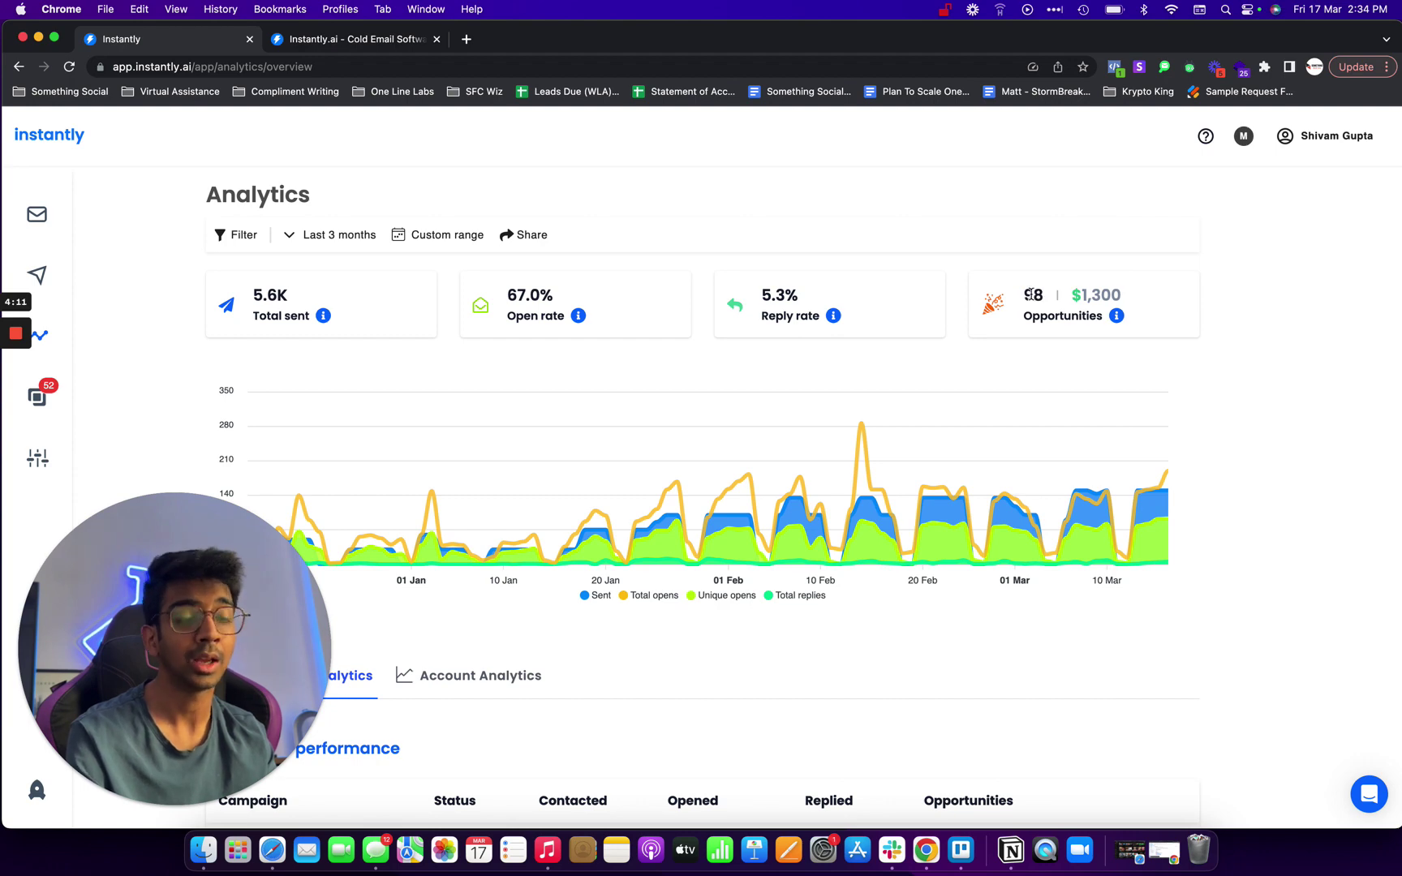
pyautogui.scroll(-5, 698, 406)
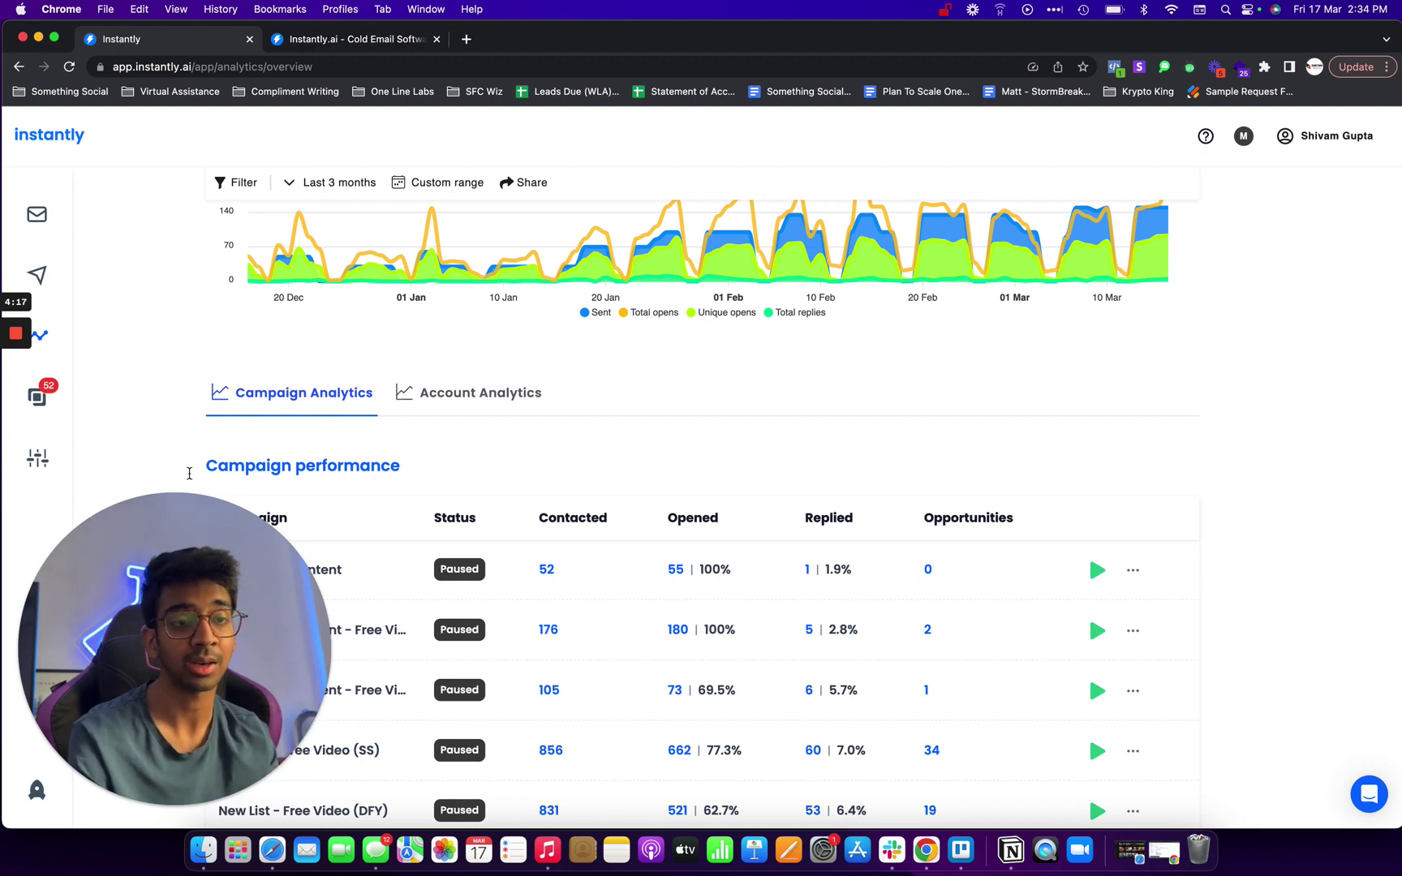
pyautogui.click(45, 397)
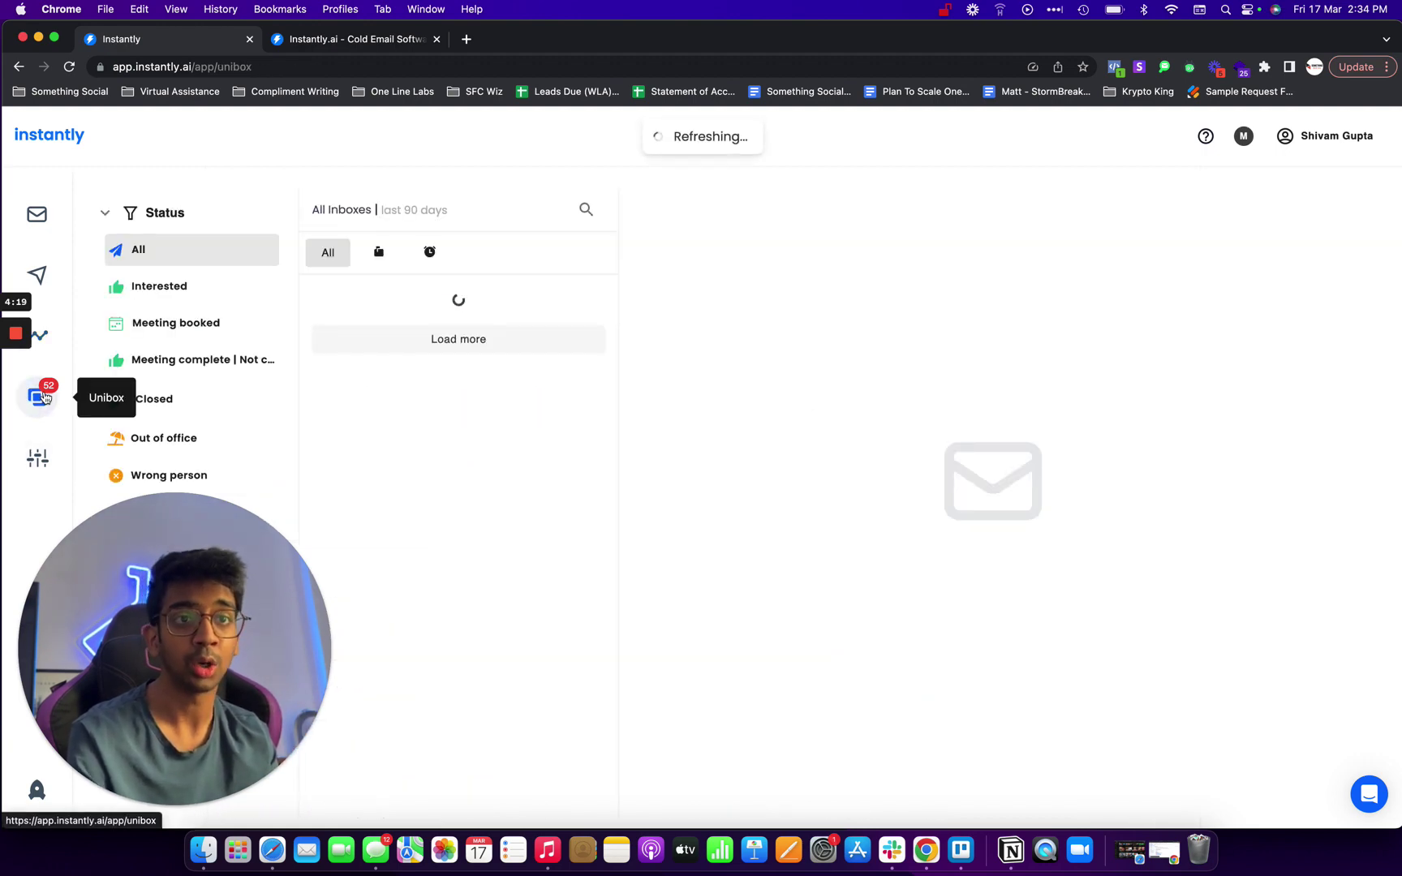
pyautogui.scroll(-10, 470, 487)
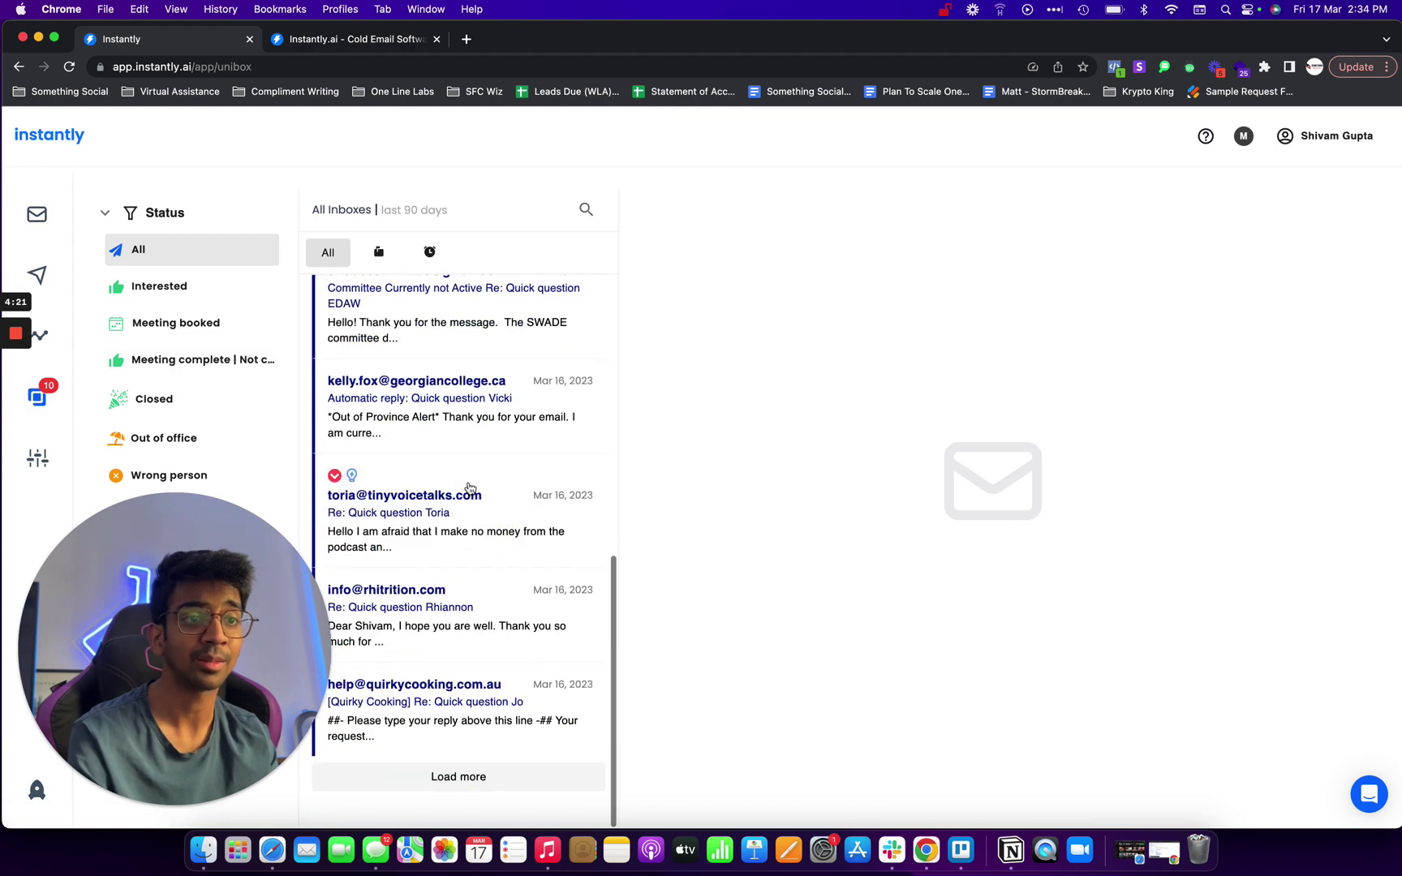
pyautogui.scroll(-2, 463, 675)
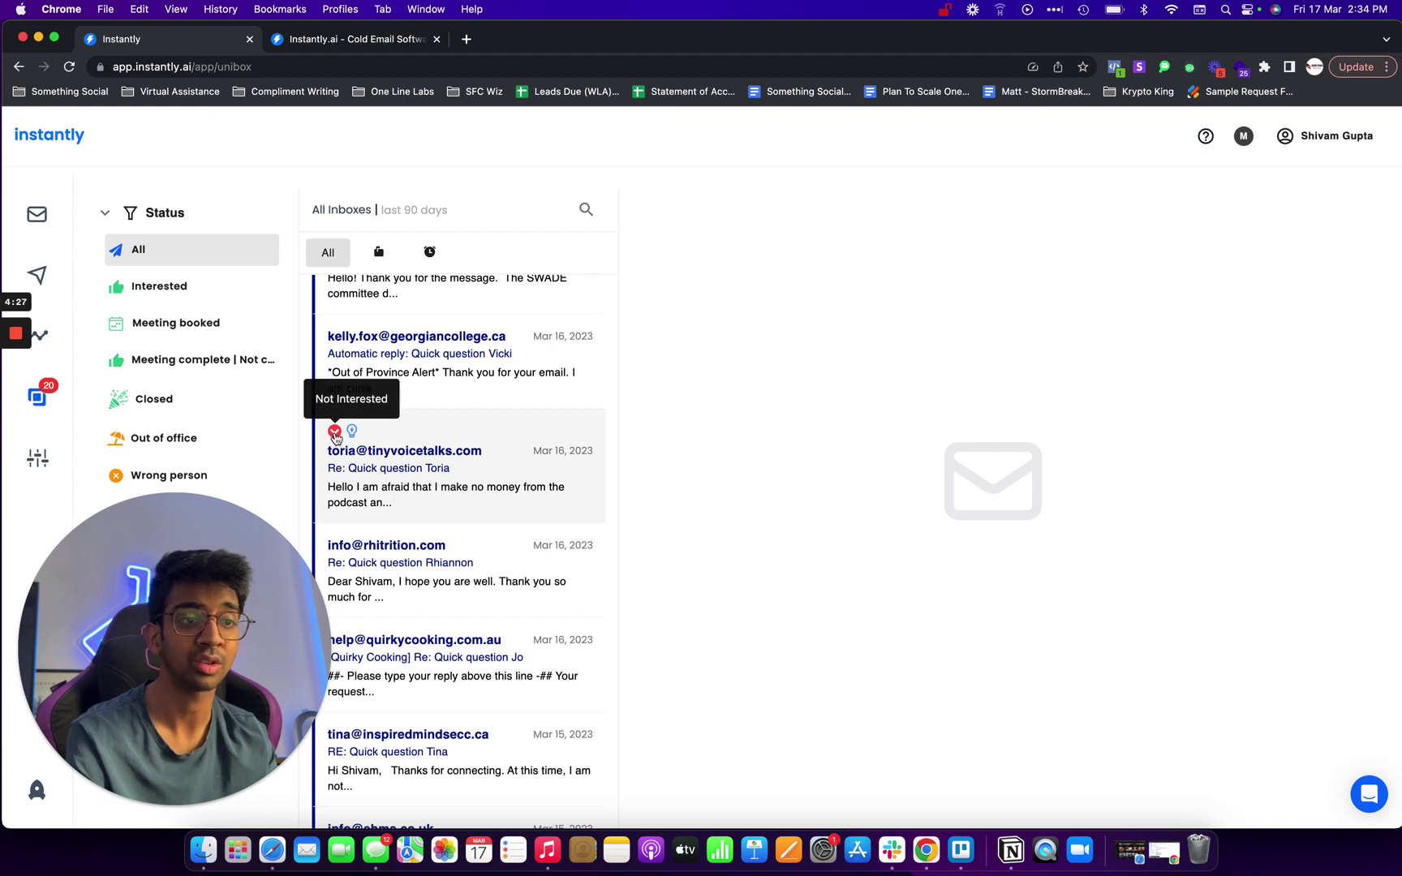
pyautogui.scroll(-5, 434, 524)
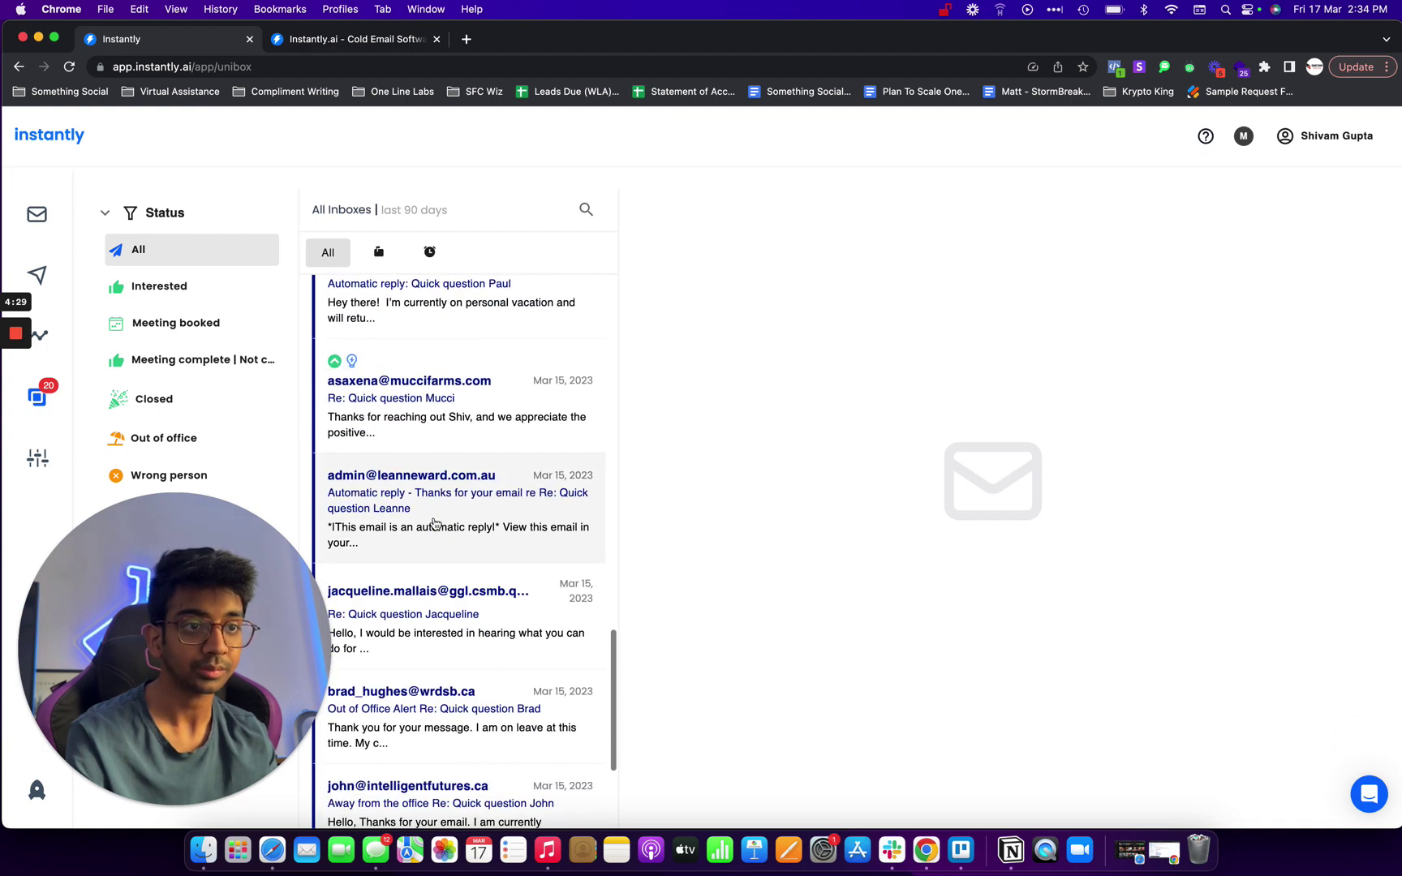
pyautogui.scroll(-6, 430, 520)
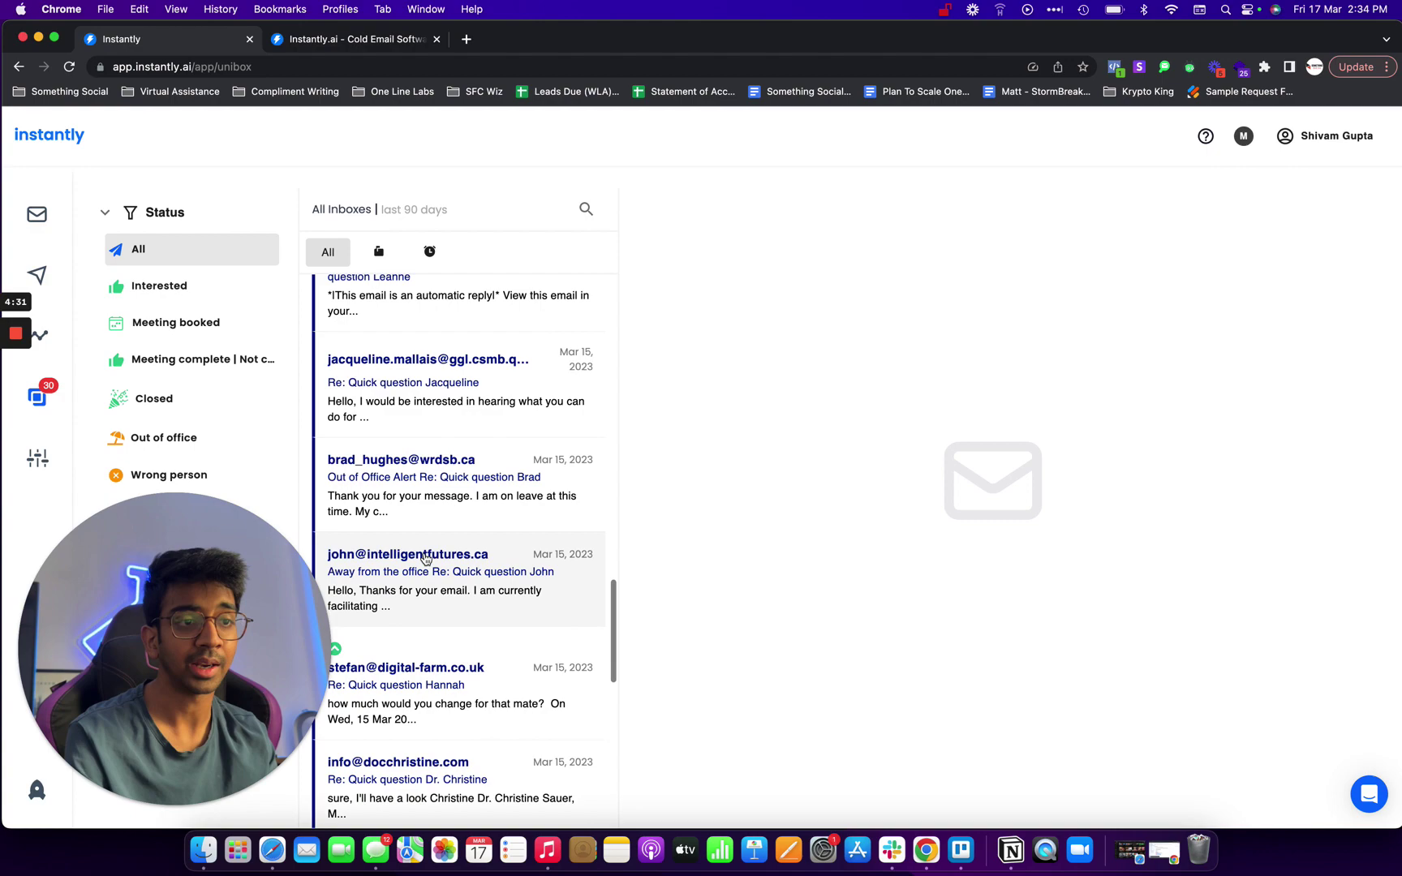
pyautogui.scroll(-10, 425, 559)
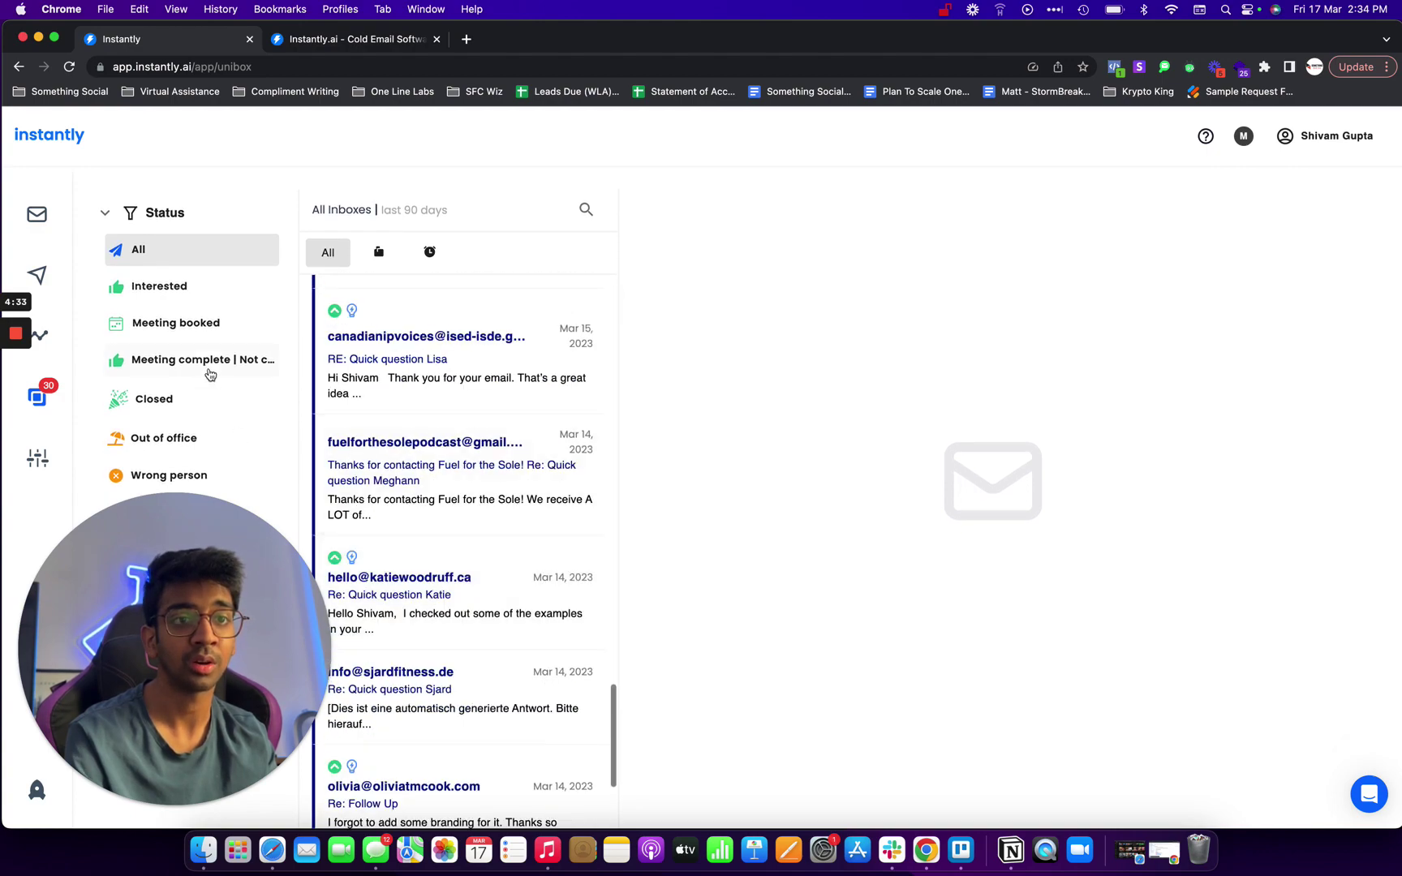
pyautogui.click(180, 307)
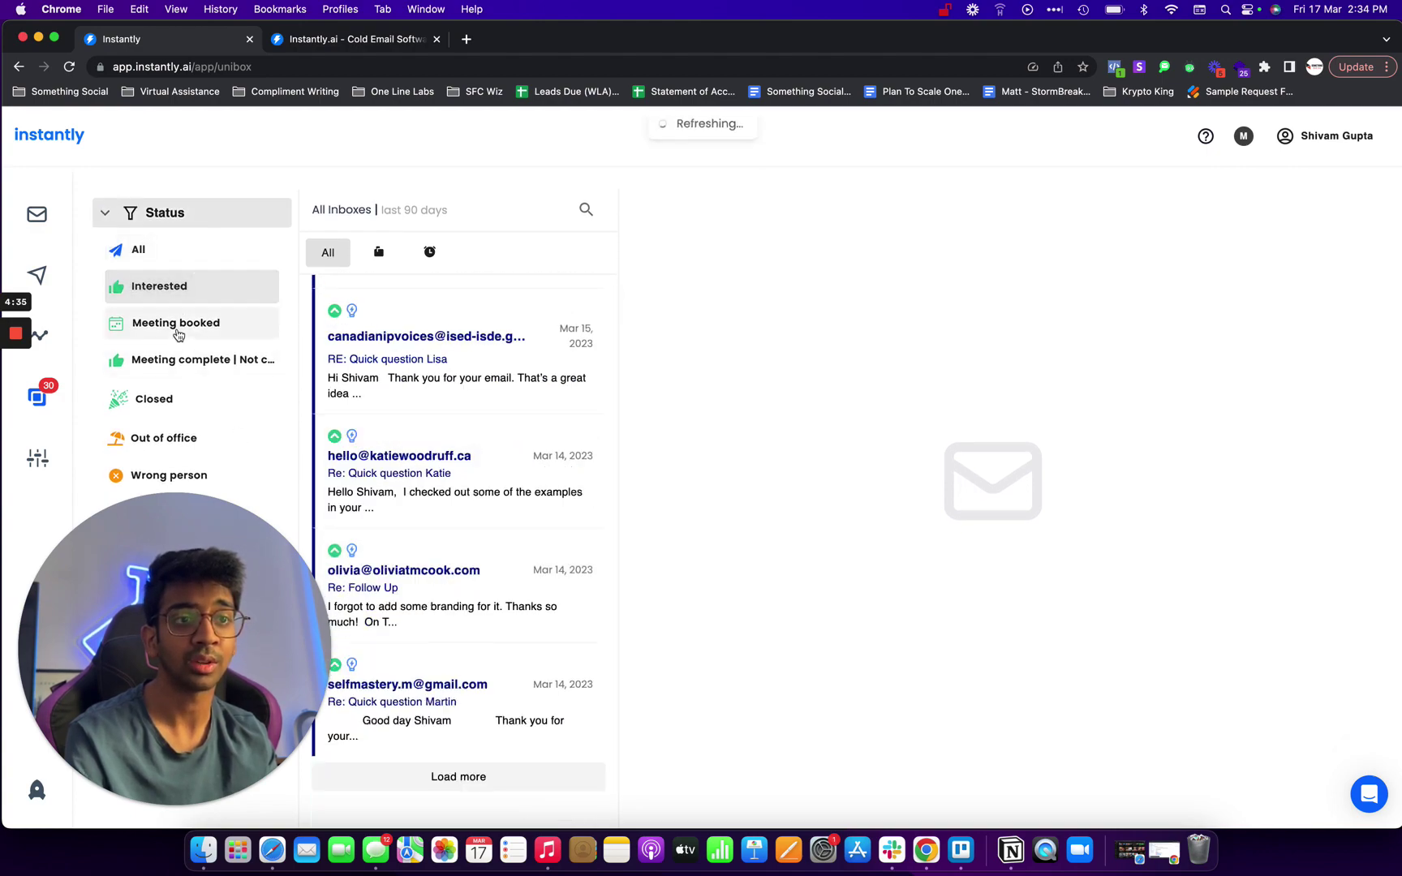
pyautogui.click(185, 399)
pyautogui.click(185, 438)
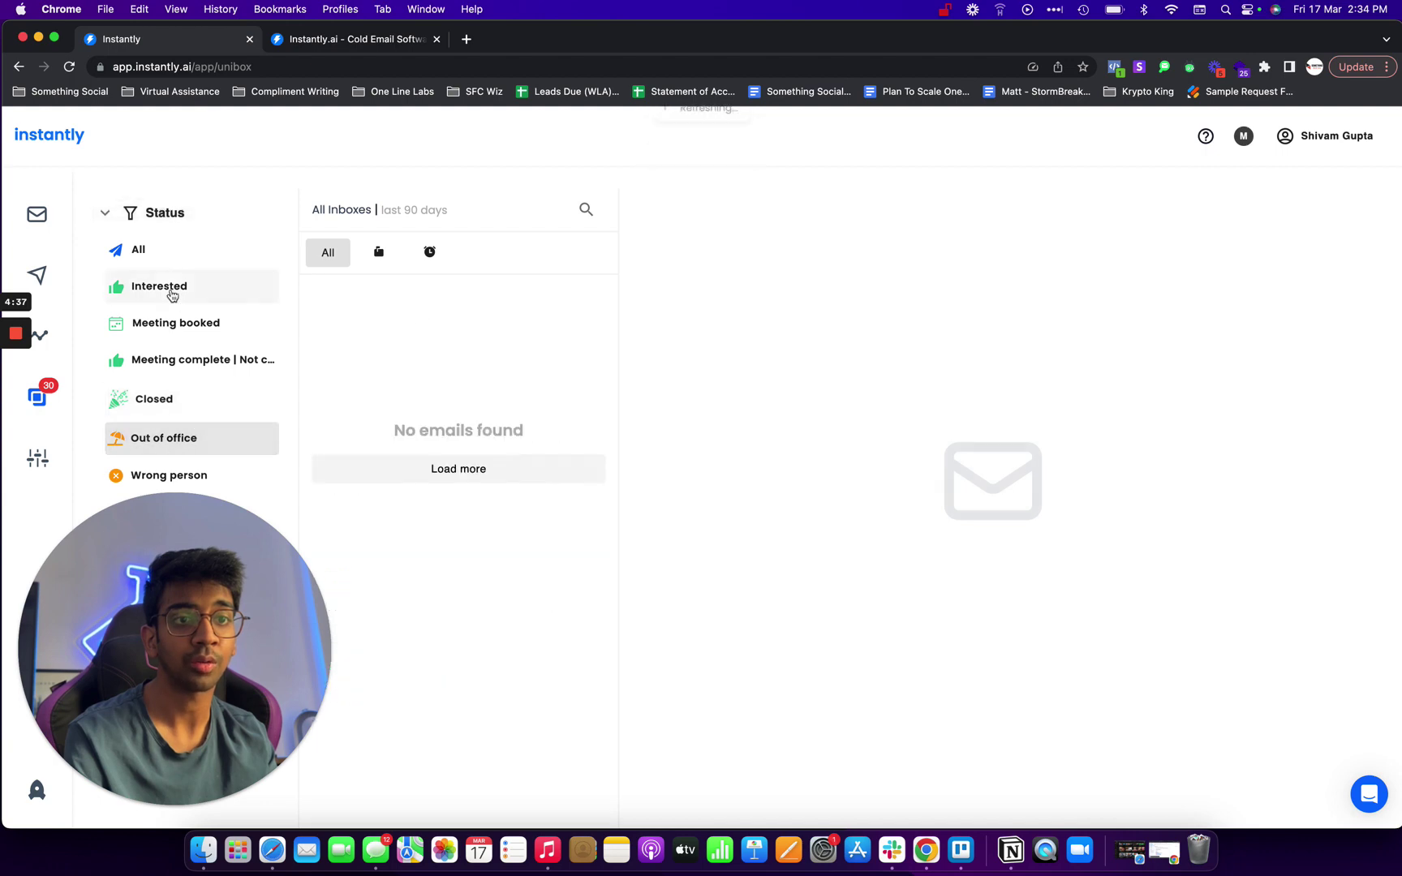
pyautogui.click(169, 260)
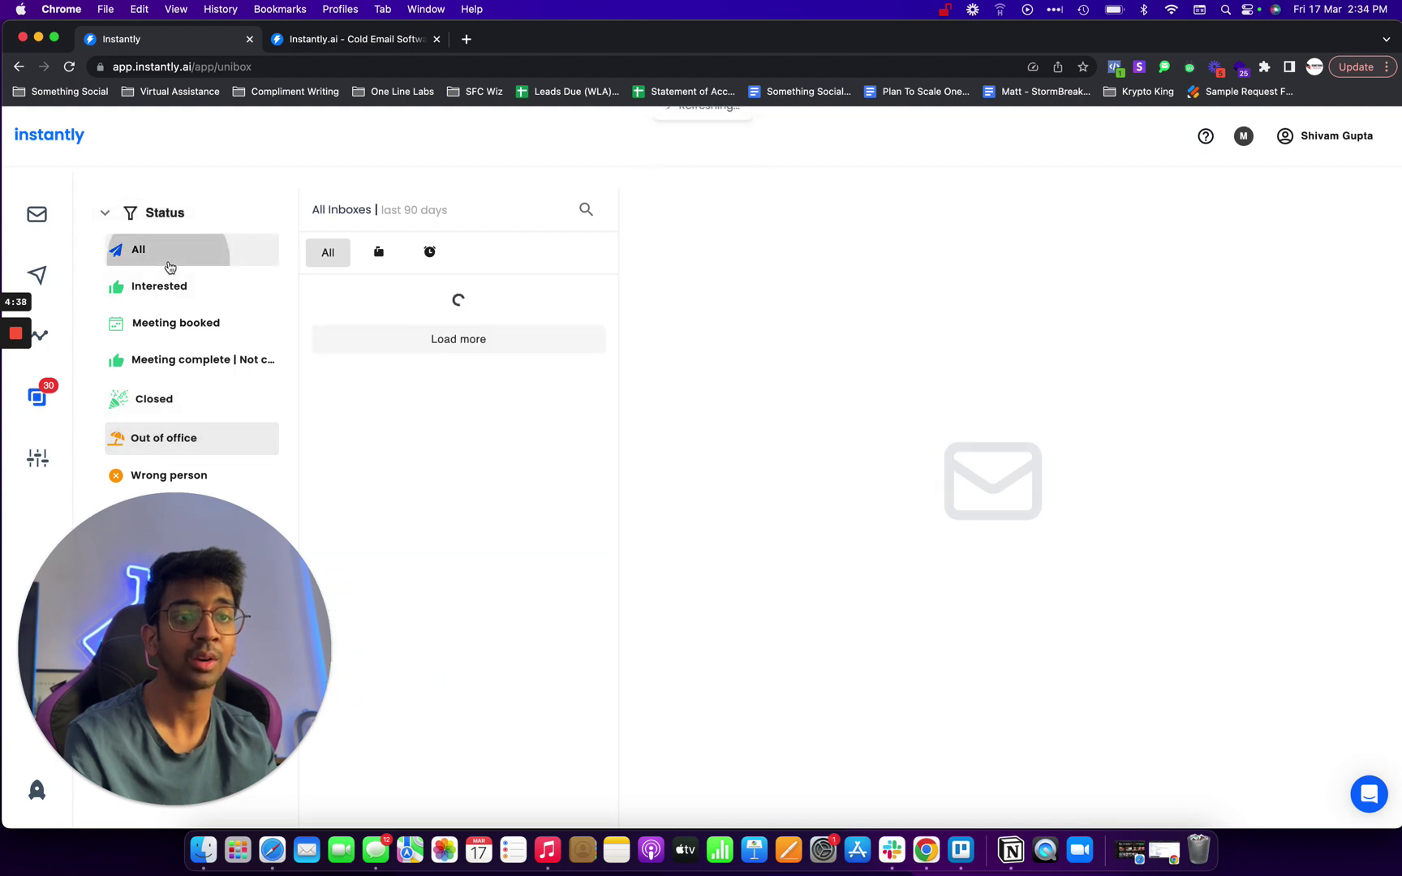
# - Open the YouTube Business List campaign analytics: 655 contacted, 412 opened, 34 replied
pyautogui.click(38, 274)
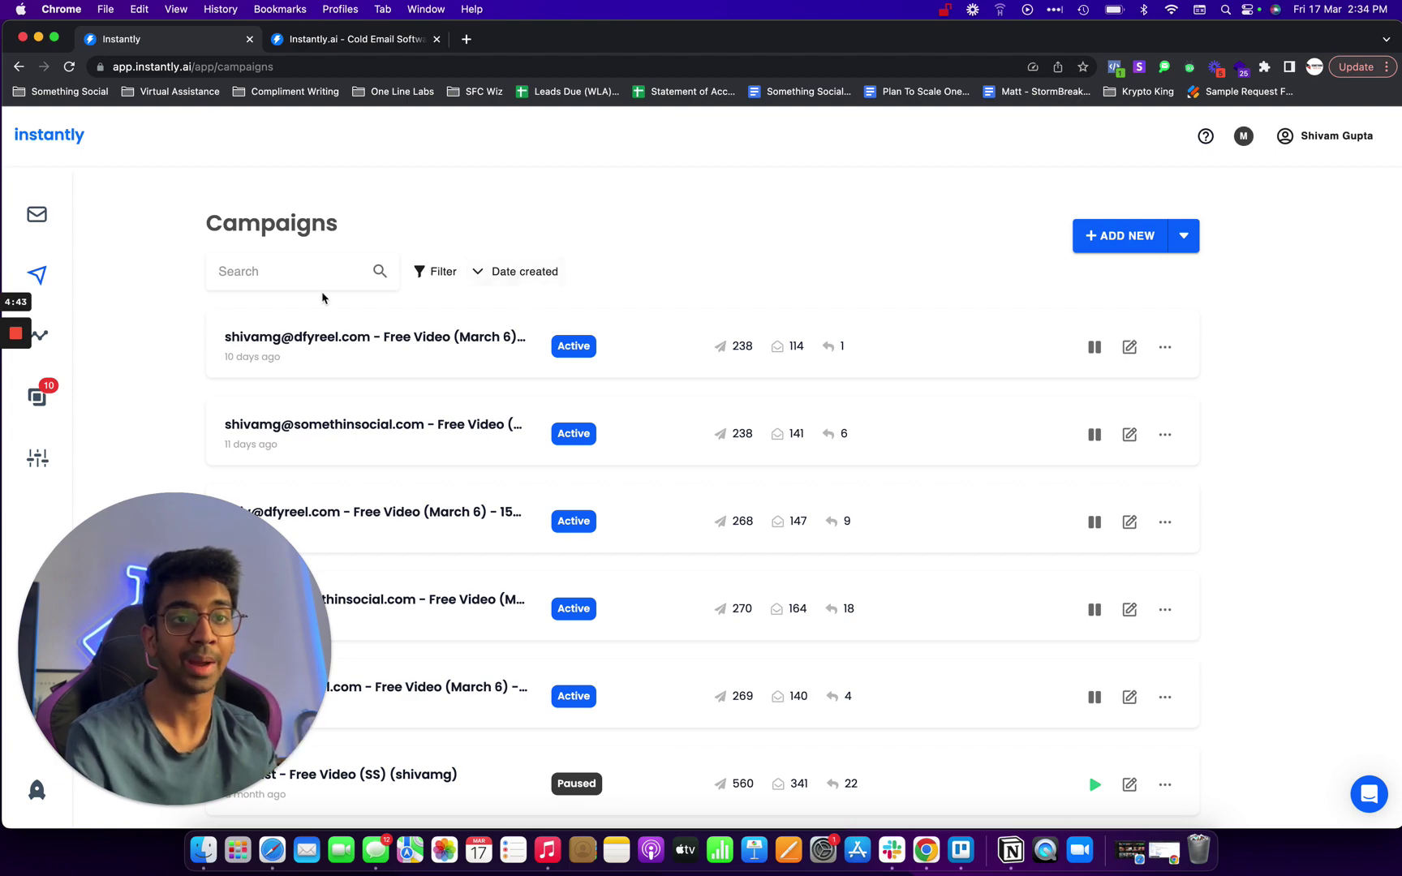
pyautogui.click(39, 334)
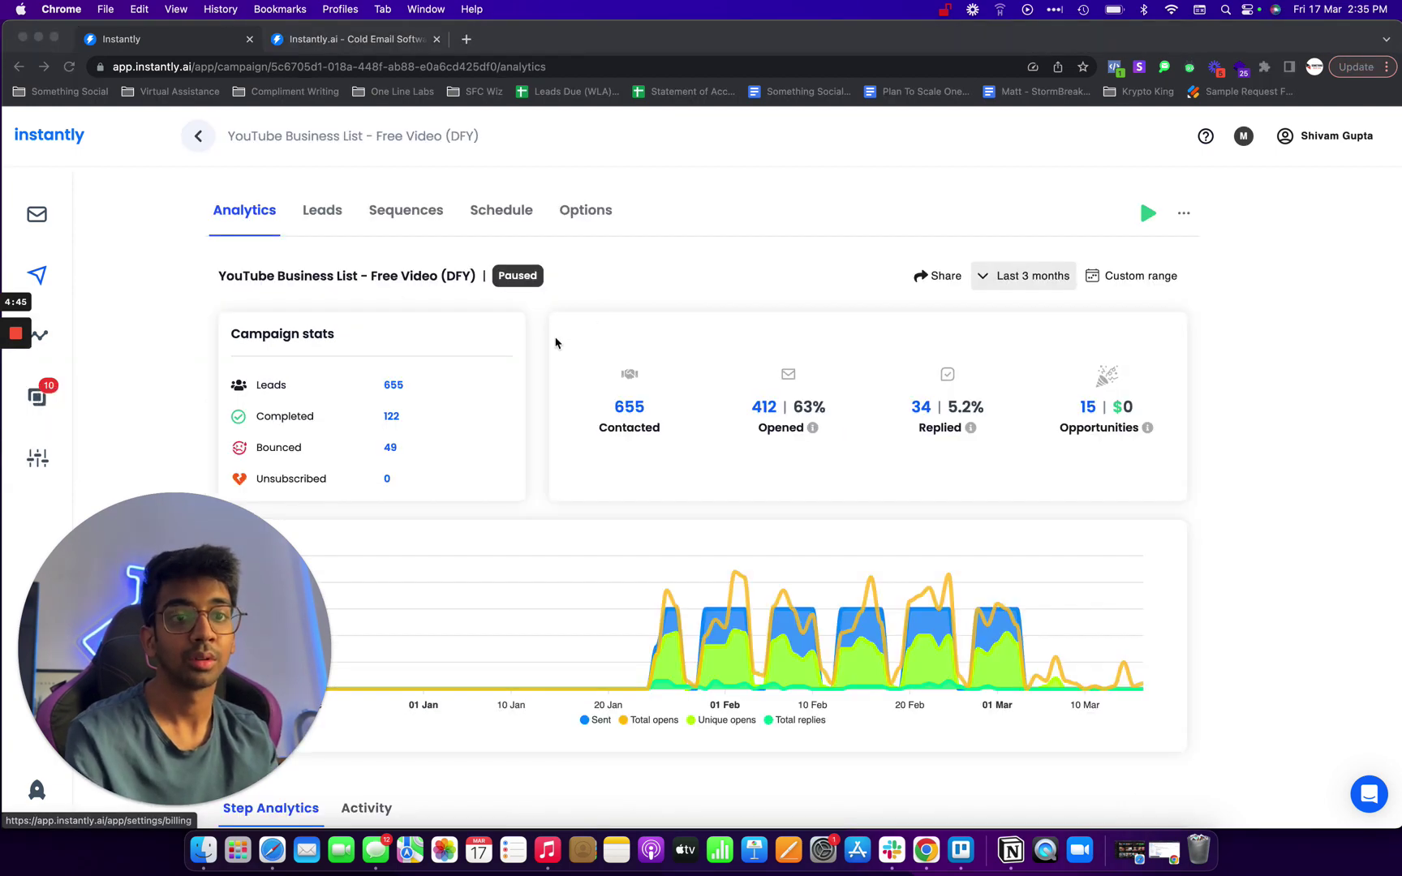
pyautogui.scroll(-4, 512, 364)
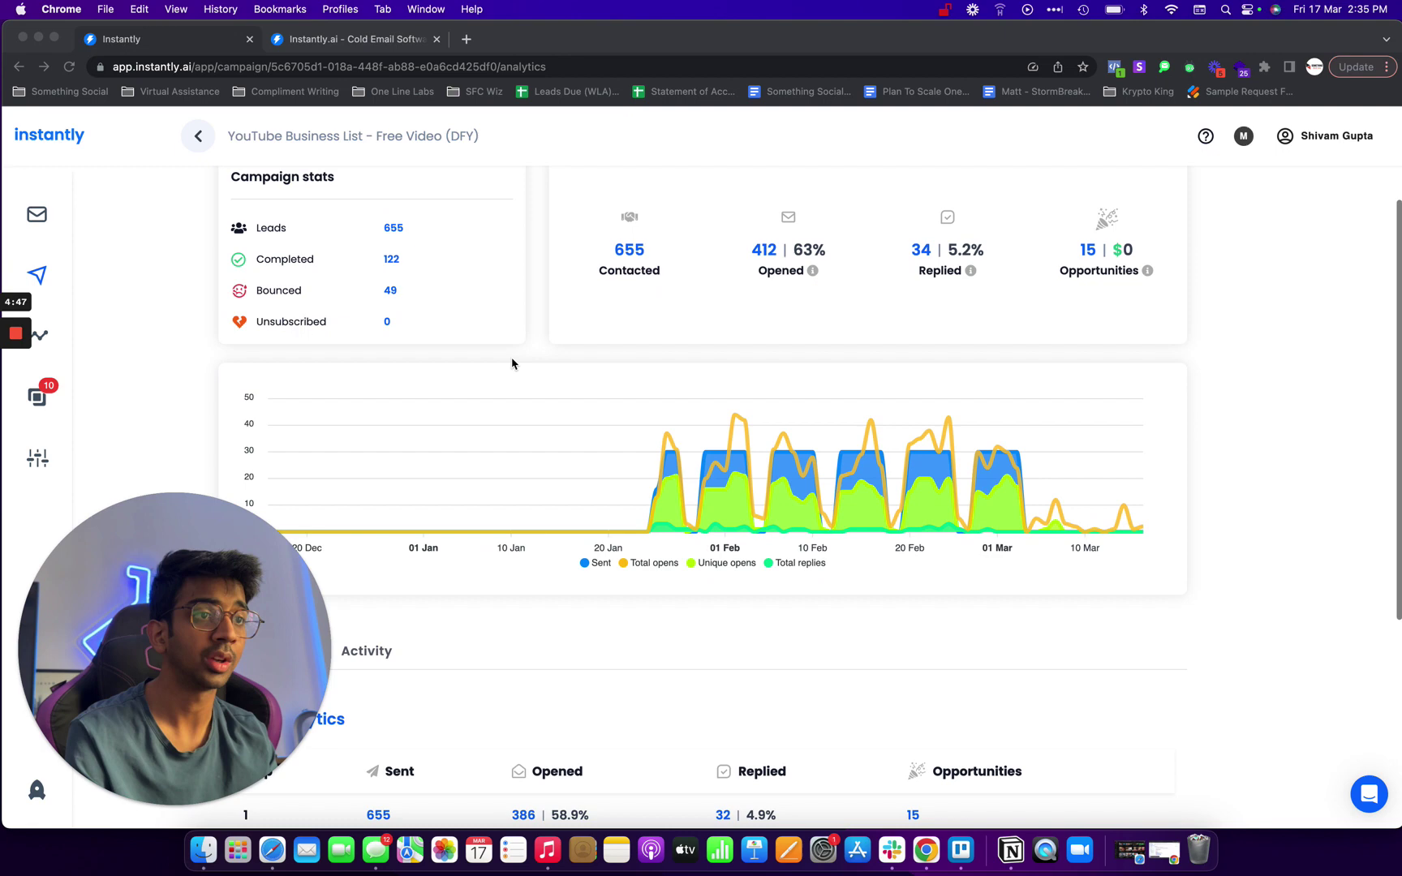
pyautogui.click(622, 261)
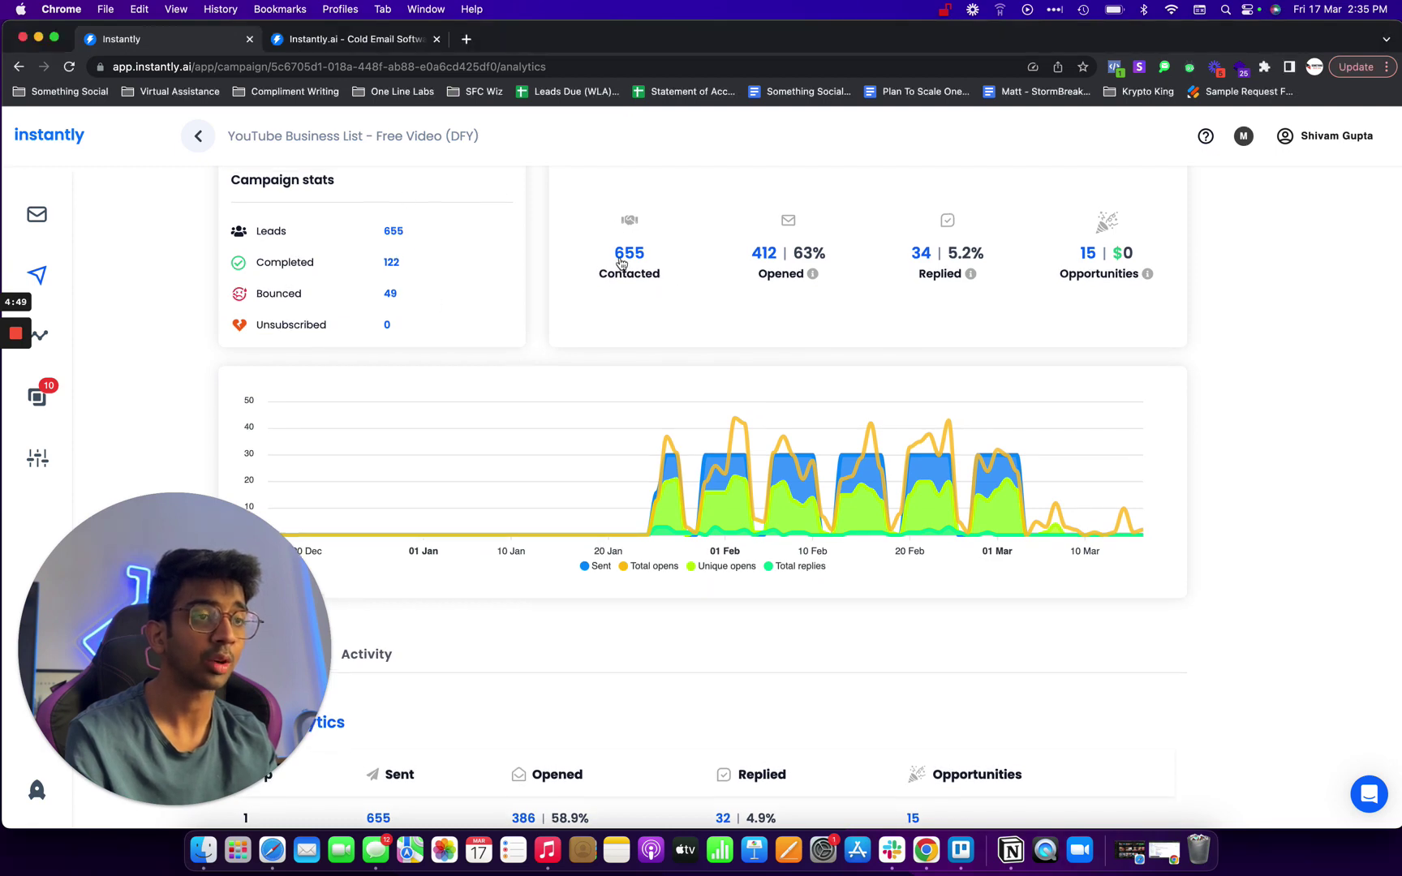
pyautogui.doubleClick(635, 261)
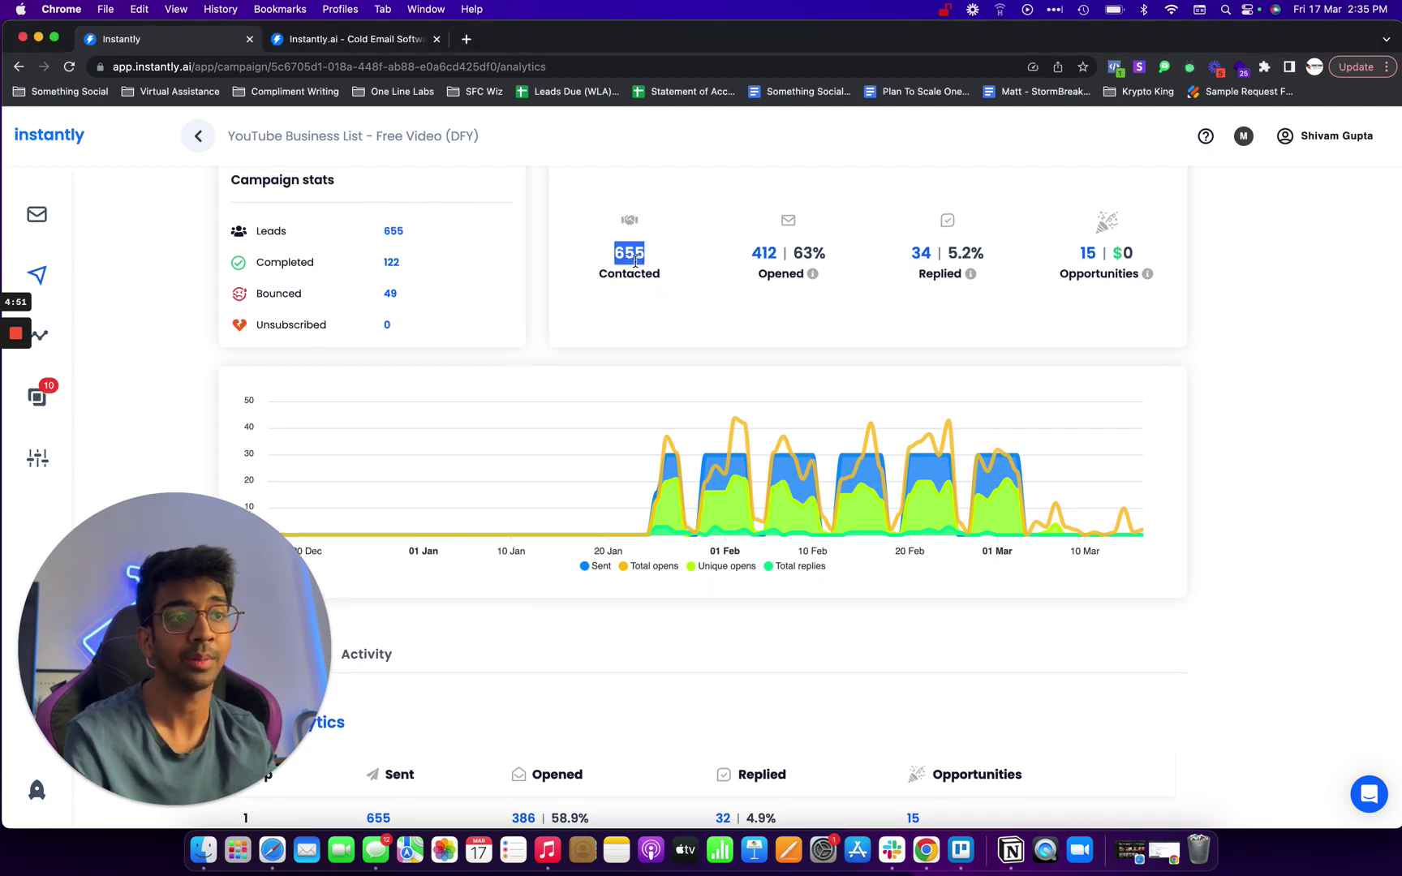
pyautogui.click(783, 255)
pyautogui.tripleClick(771, 254)
pyautogui.click(769, 254)
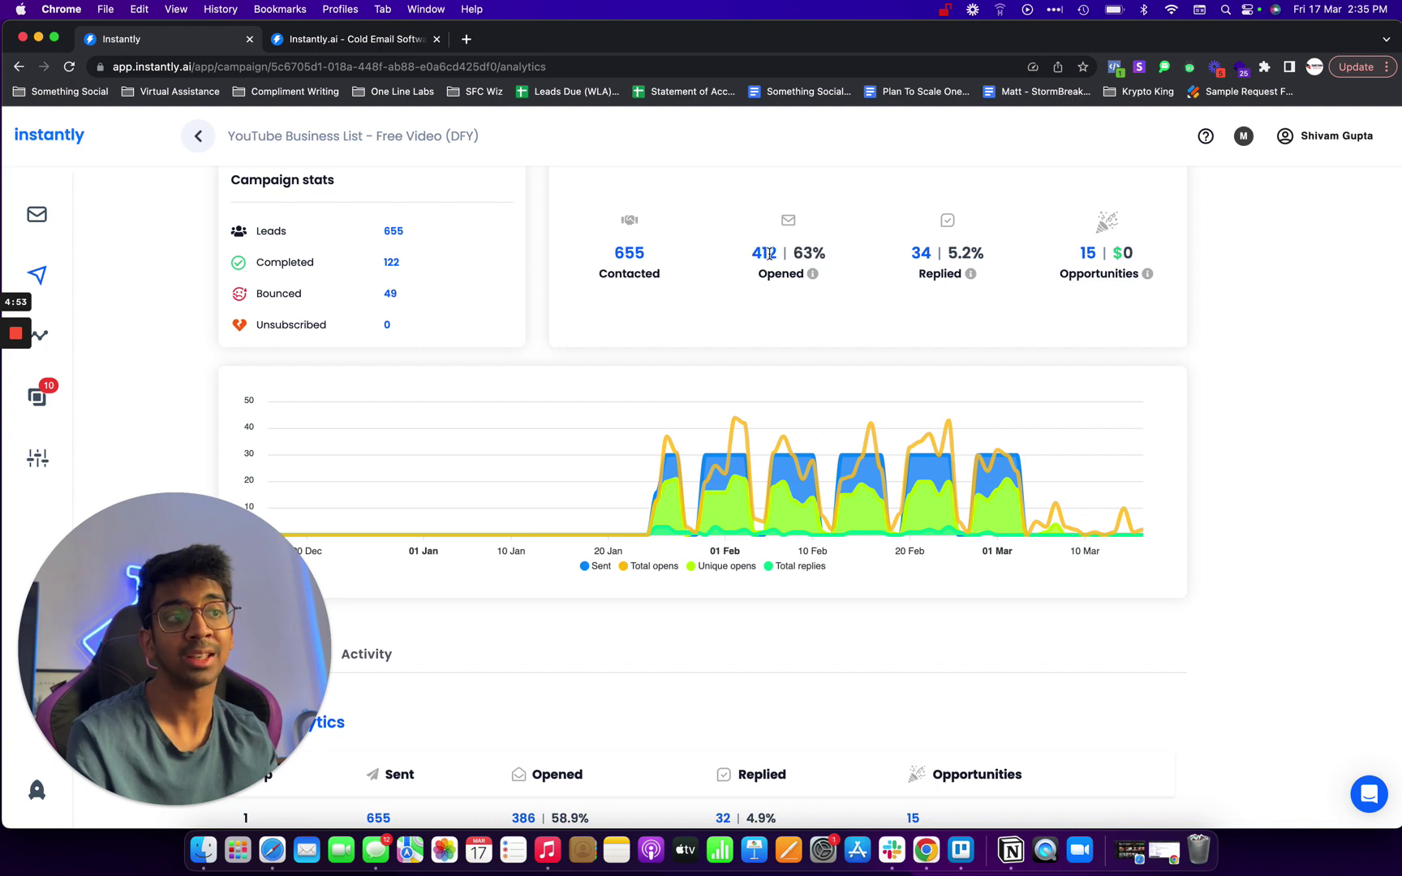
pyautogui.tripleClick(937, 252)
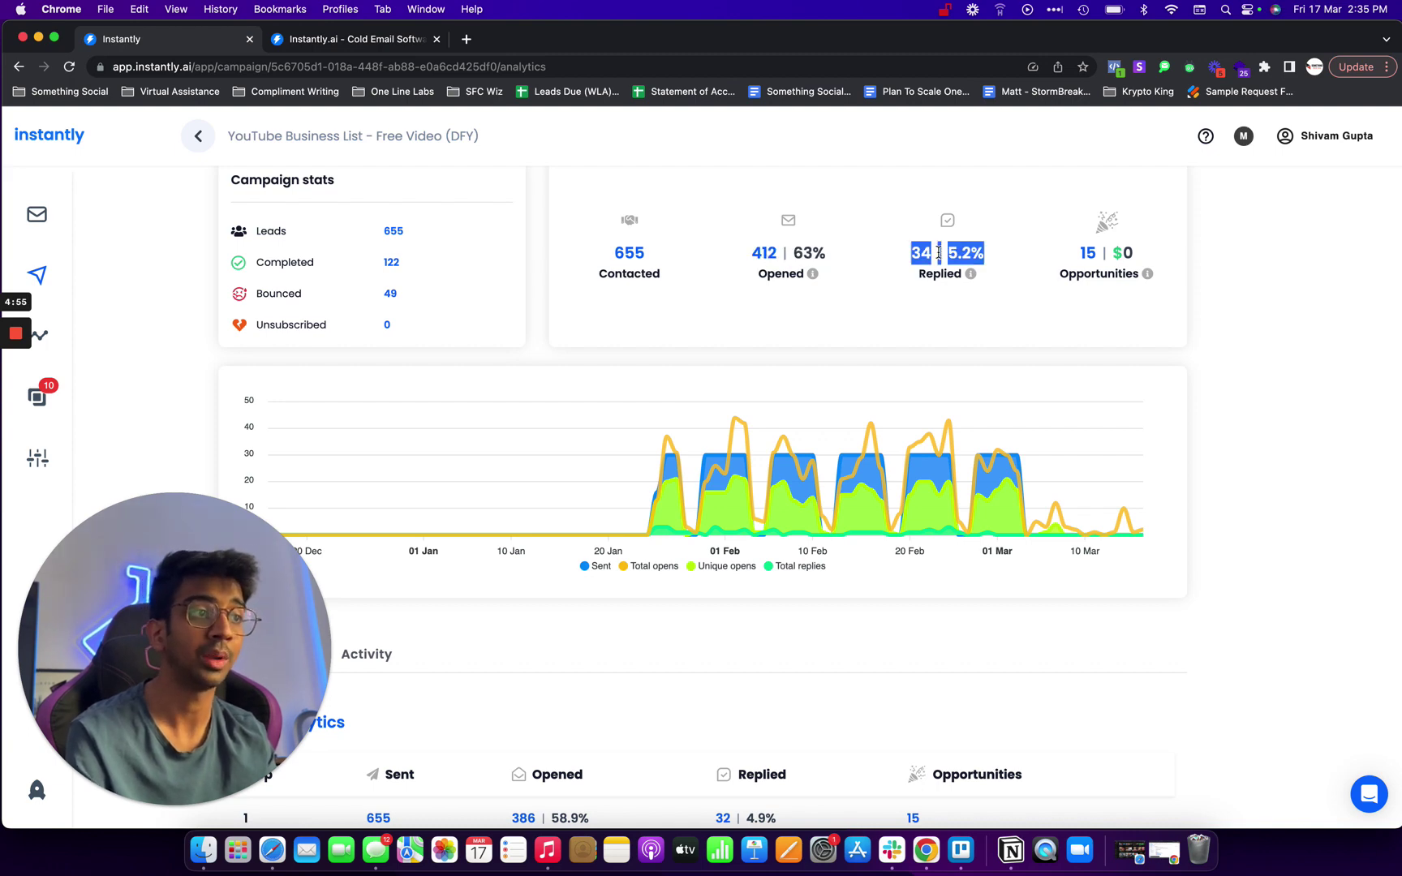
pyautogui.click(1079, 263)
# - Set the opportunity value to 1000 per prospect
pyautogui.click(1119, 255)
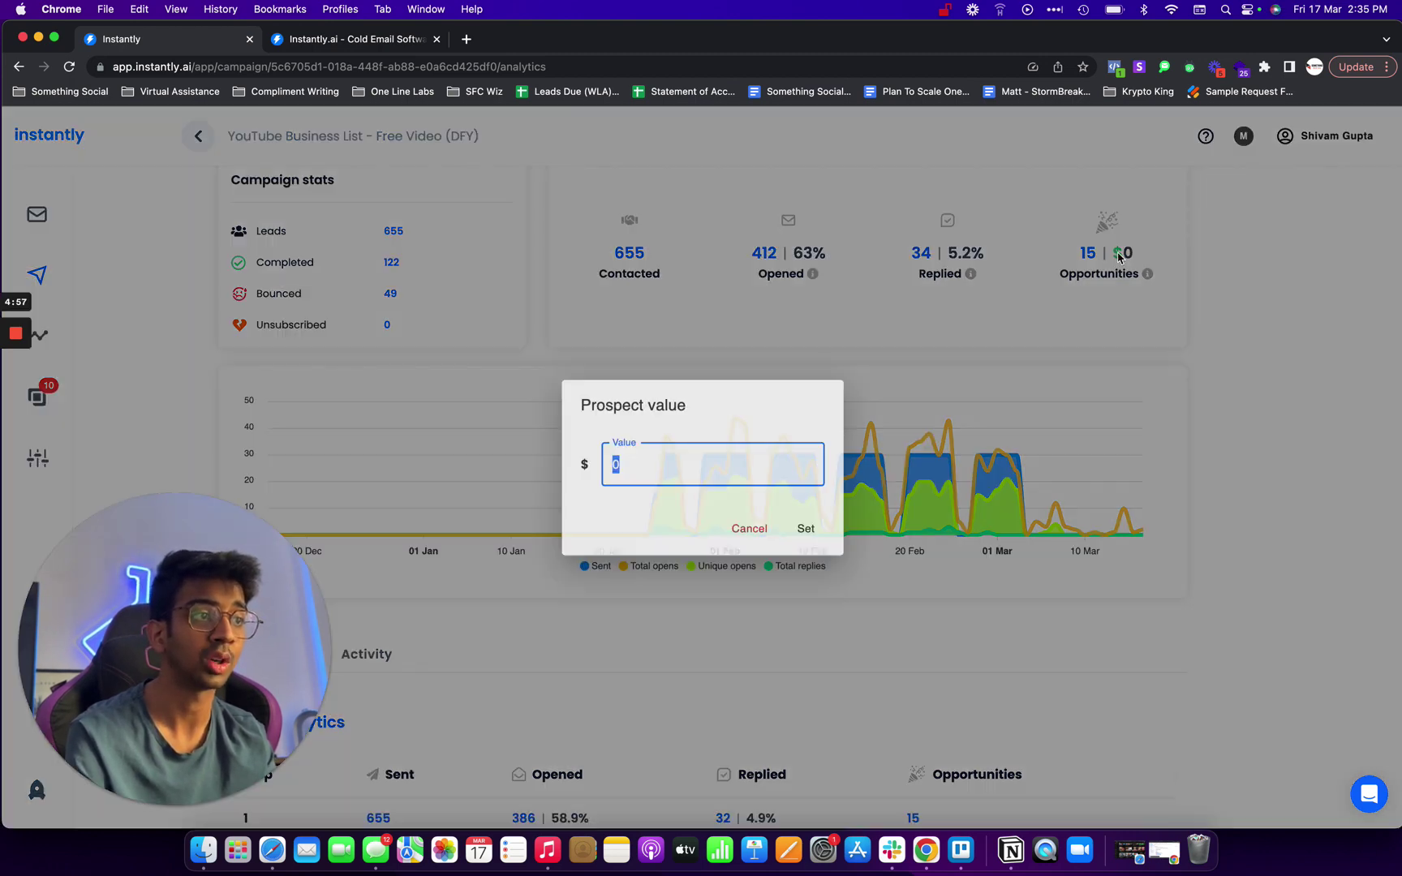
pyautogui.click(665, 464)
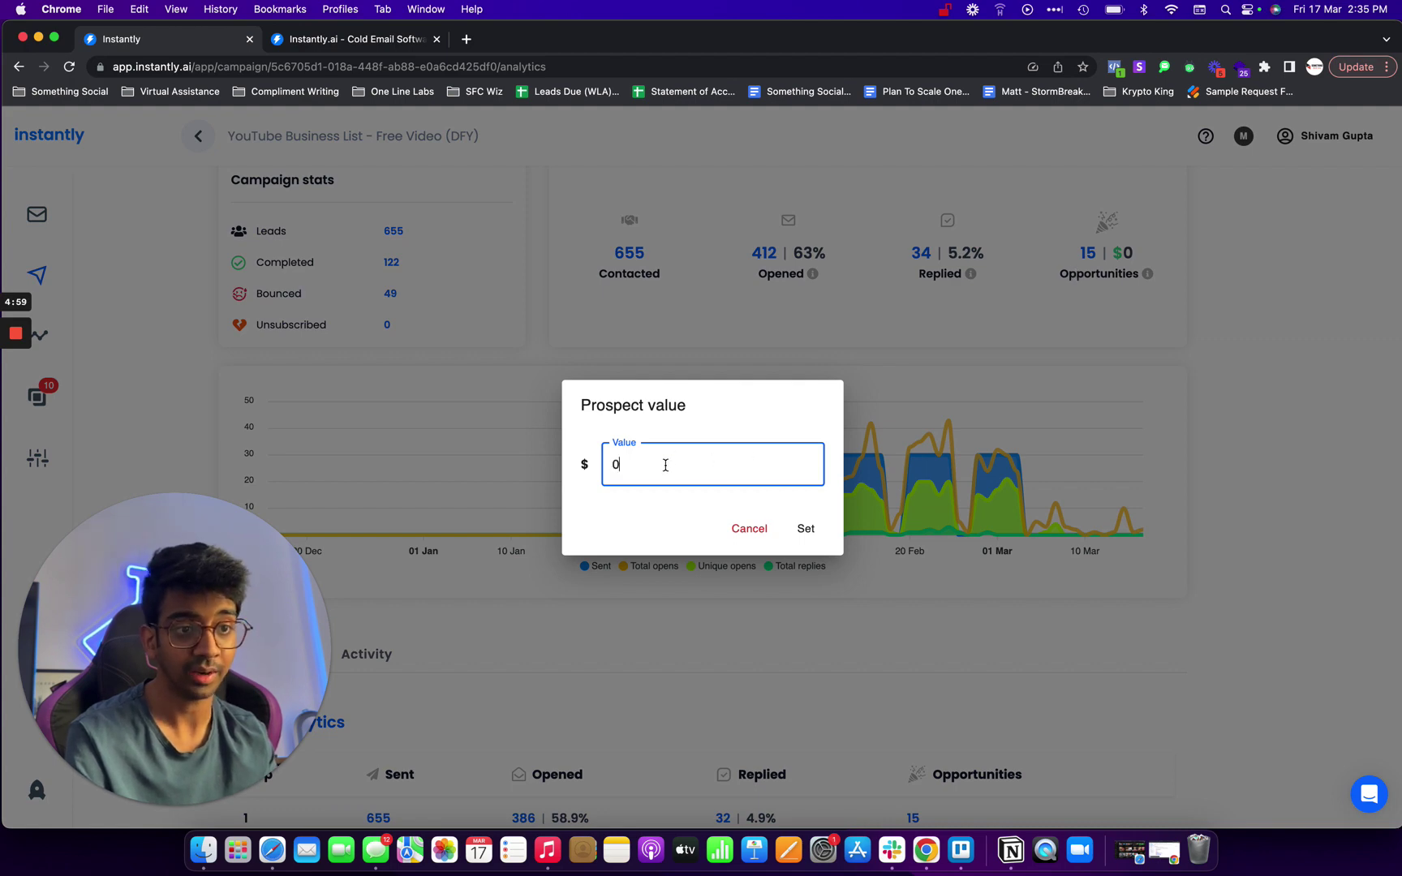
pyautogui.press('BackSpace')
pyautogui.write('1000')
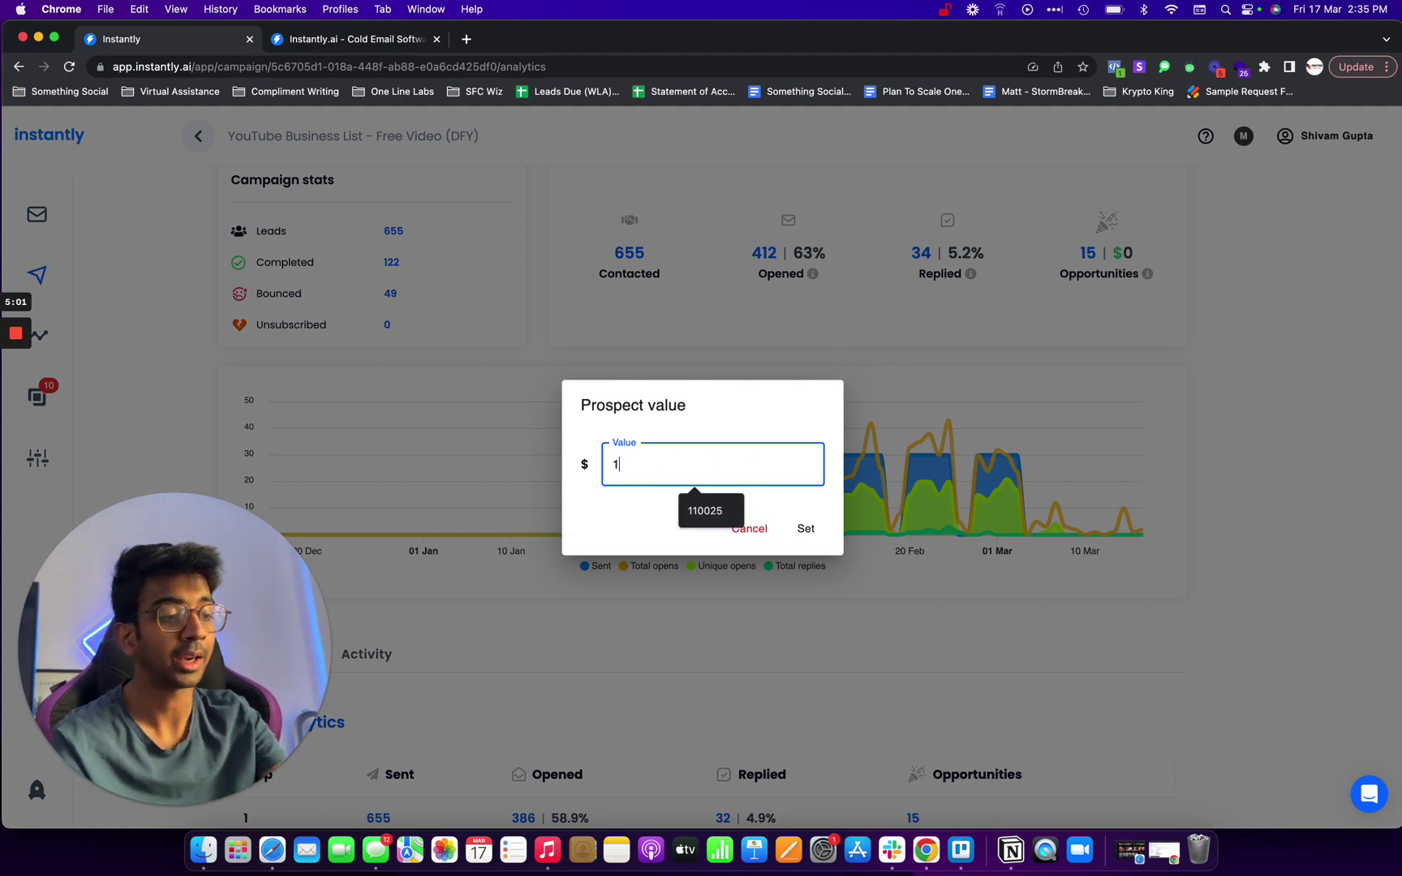
pyautogui.click(804, 527)
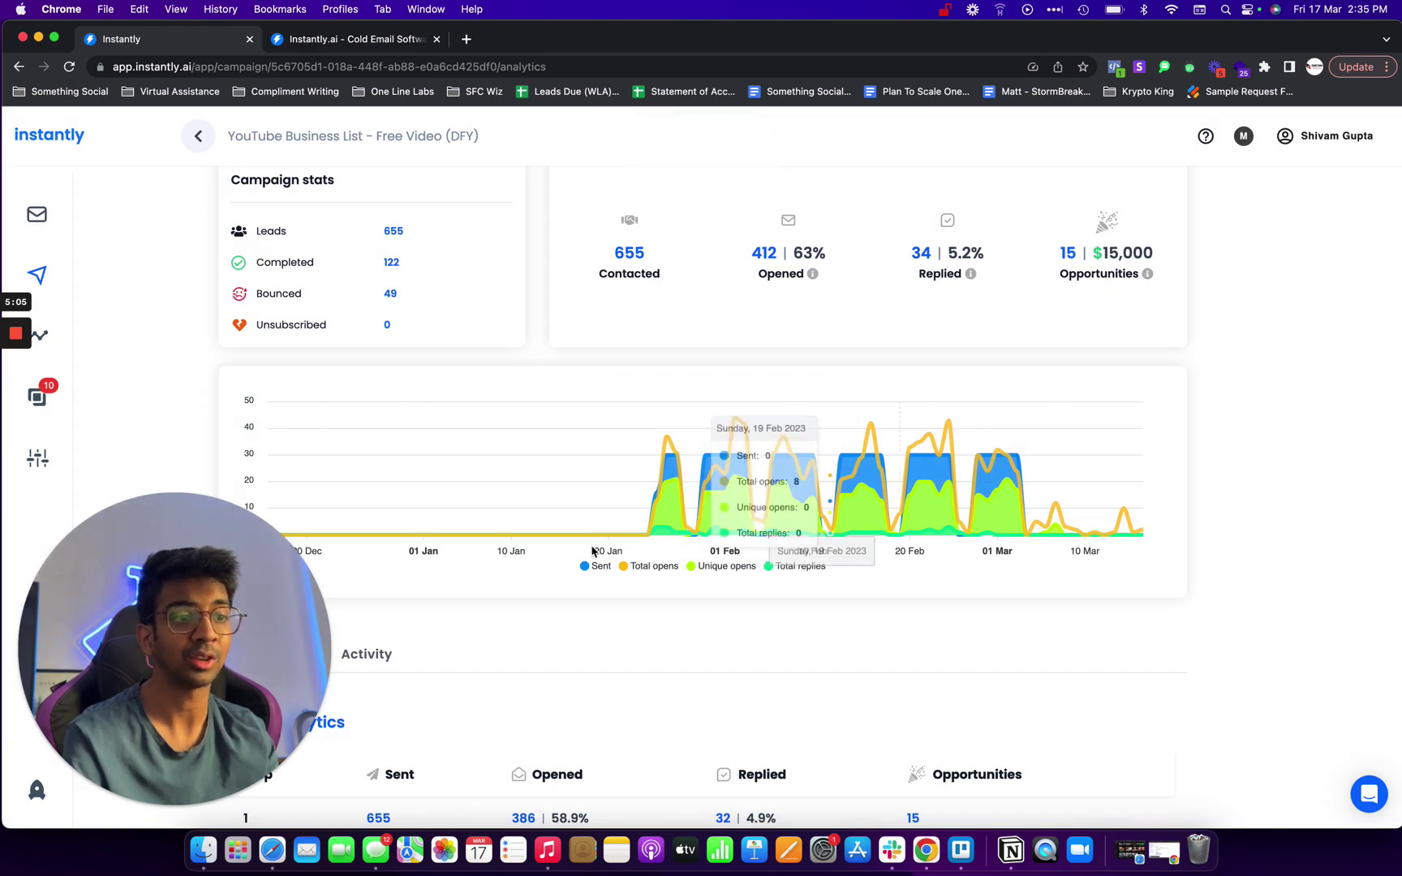
# - Review step analytics opens: step 1 386 (58.9%), step 2 62 (54.4%), step 3 36 (63.2%)
pyautogui.scroll(-3, 590, 553)
pyautogui.scroll(-2, 588, 551)
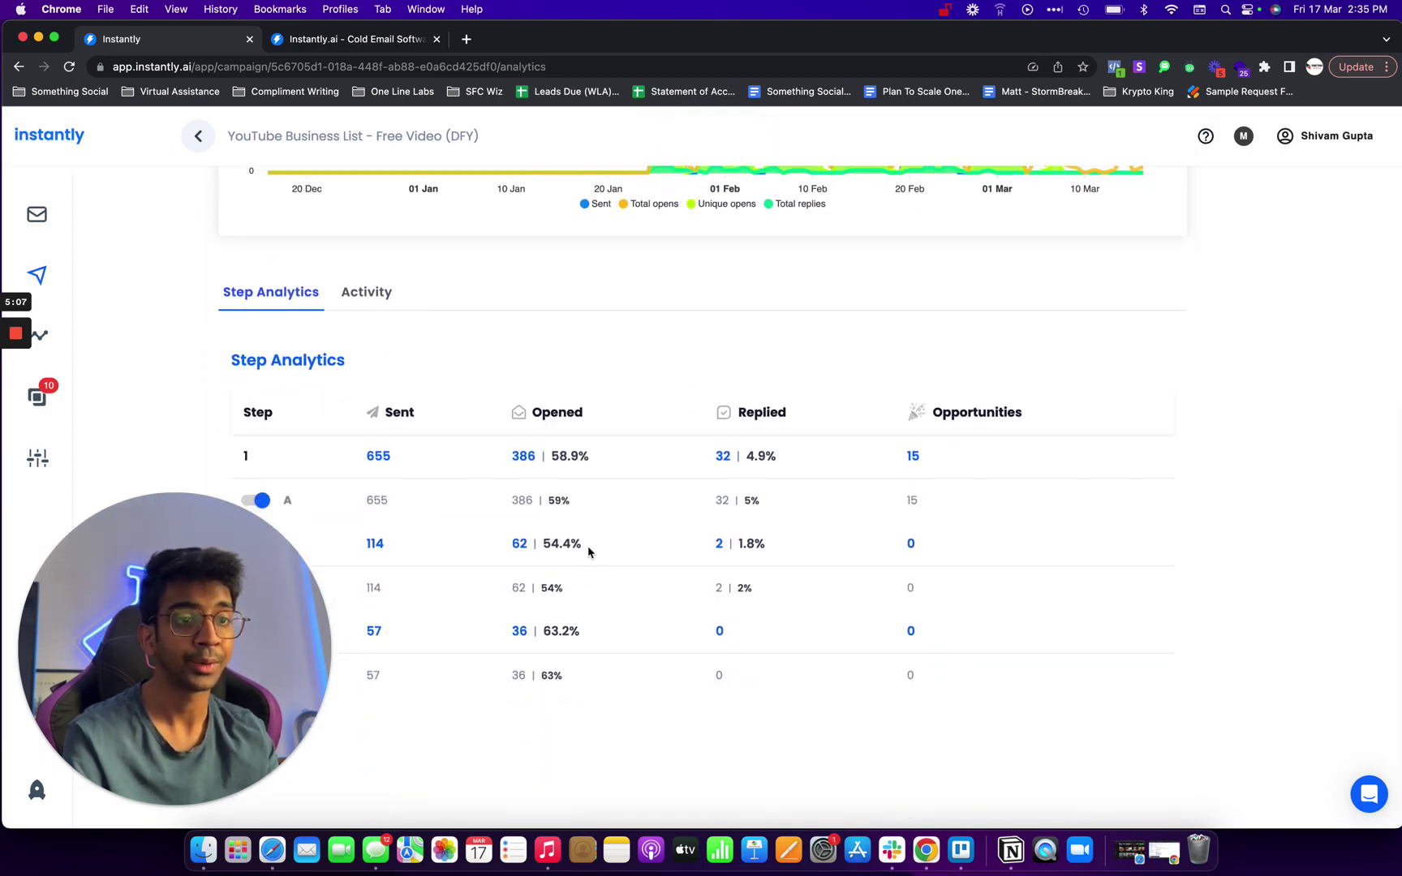
pyautogui.moveTo(882, 635); pyautogui.dragTo(1201, 629)
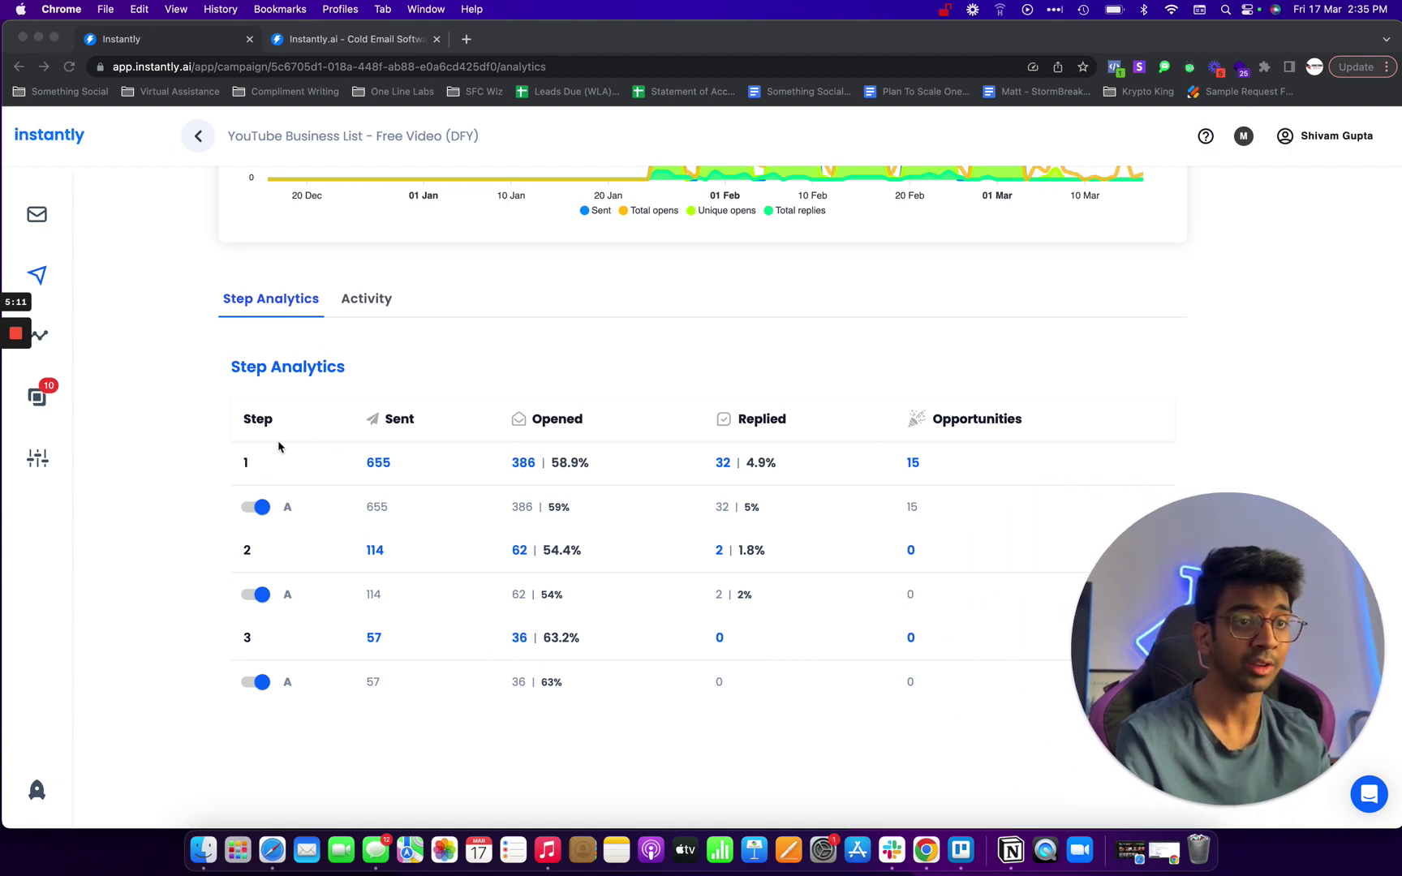
pyautogui.click(526, 475)
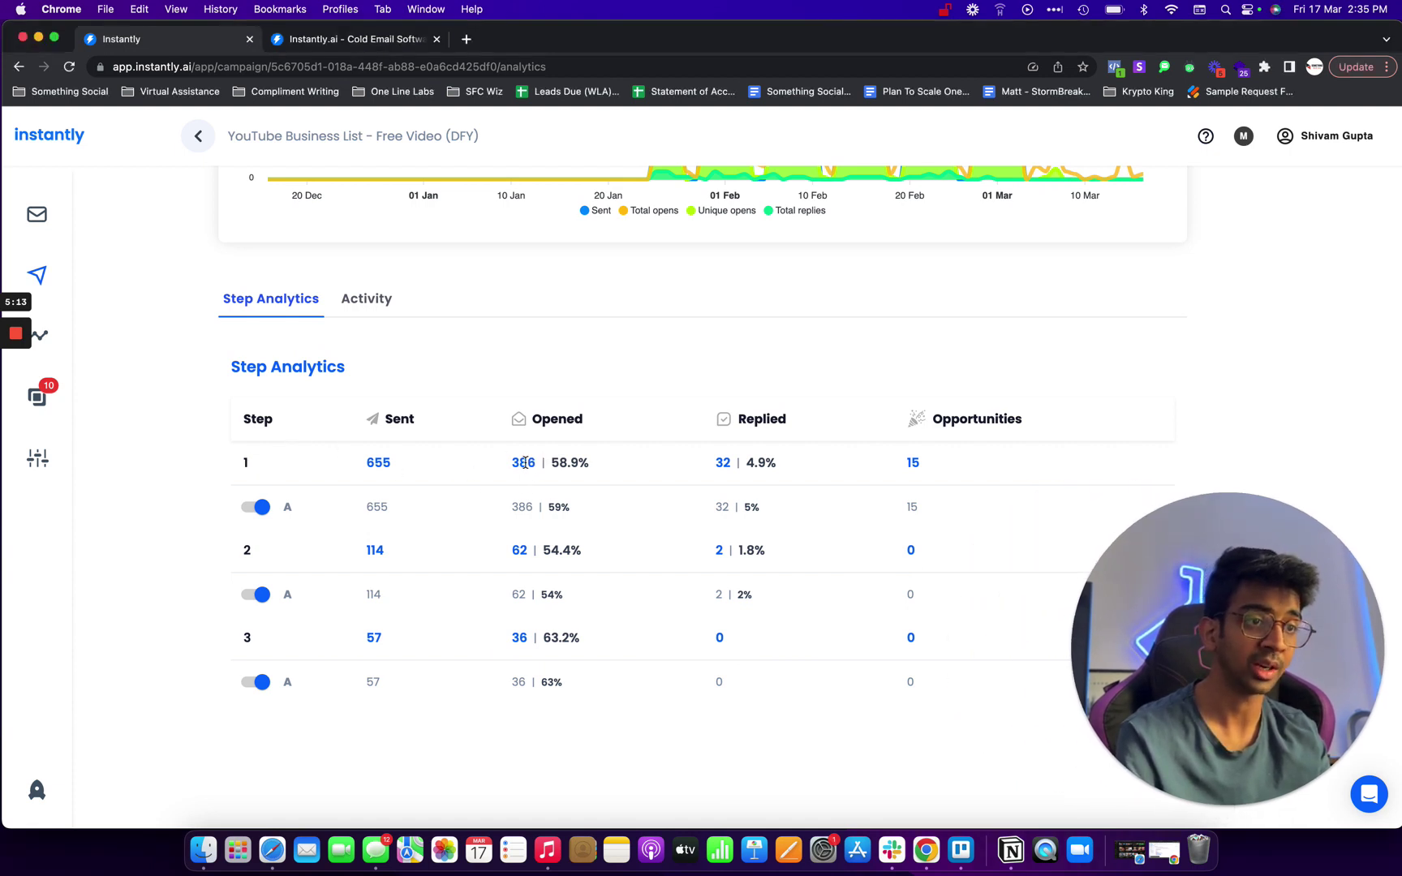
pyautogui.tripleClick(525, 462)
pyautogui.click(525, 462)
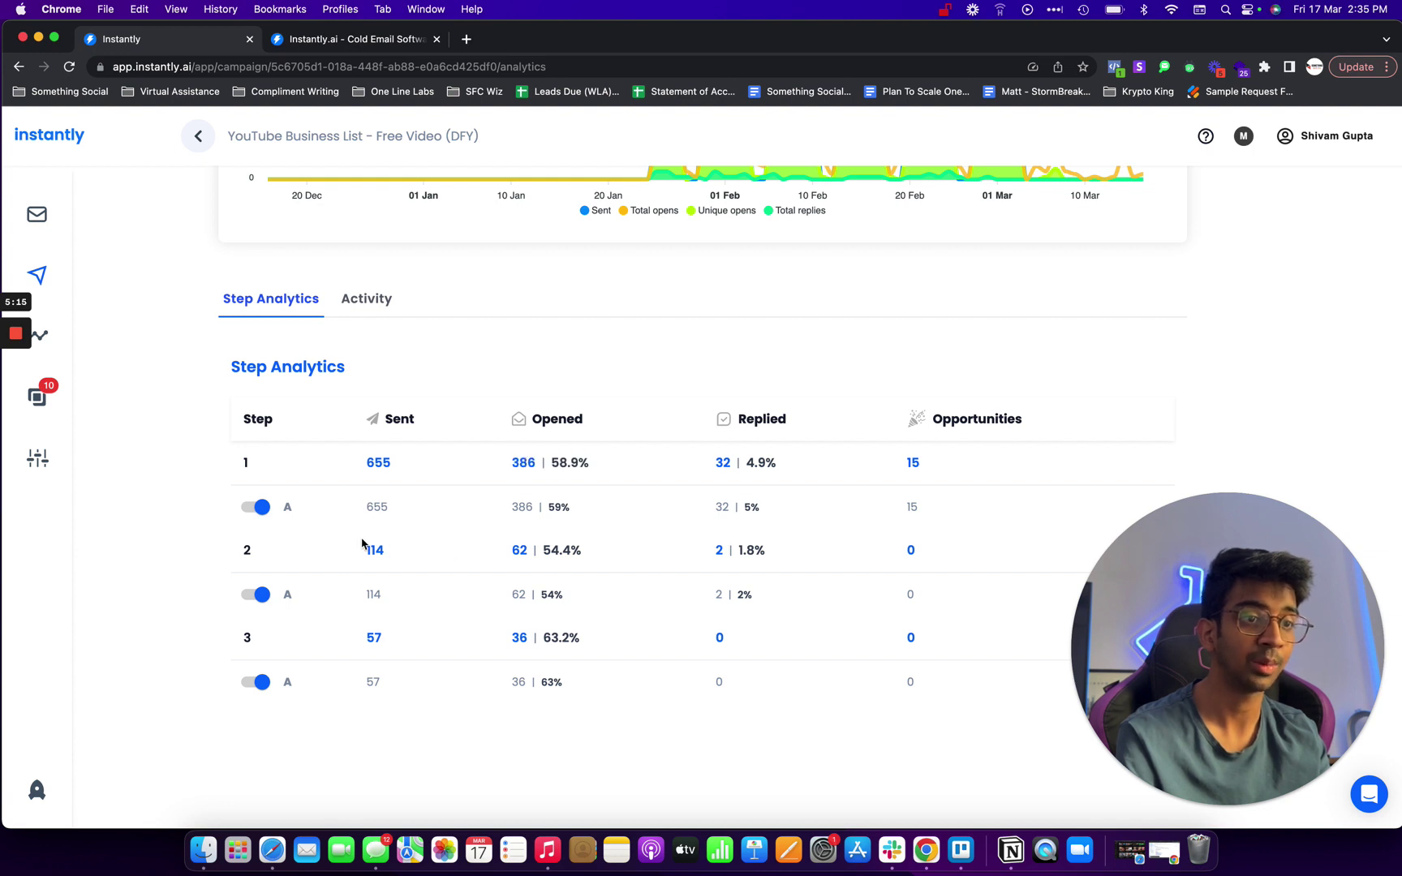
pyautogui.tripleClick(513, 551)
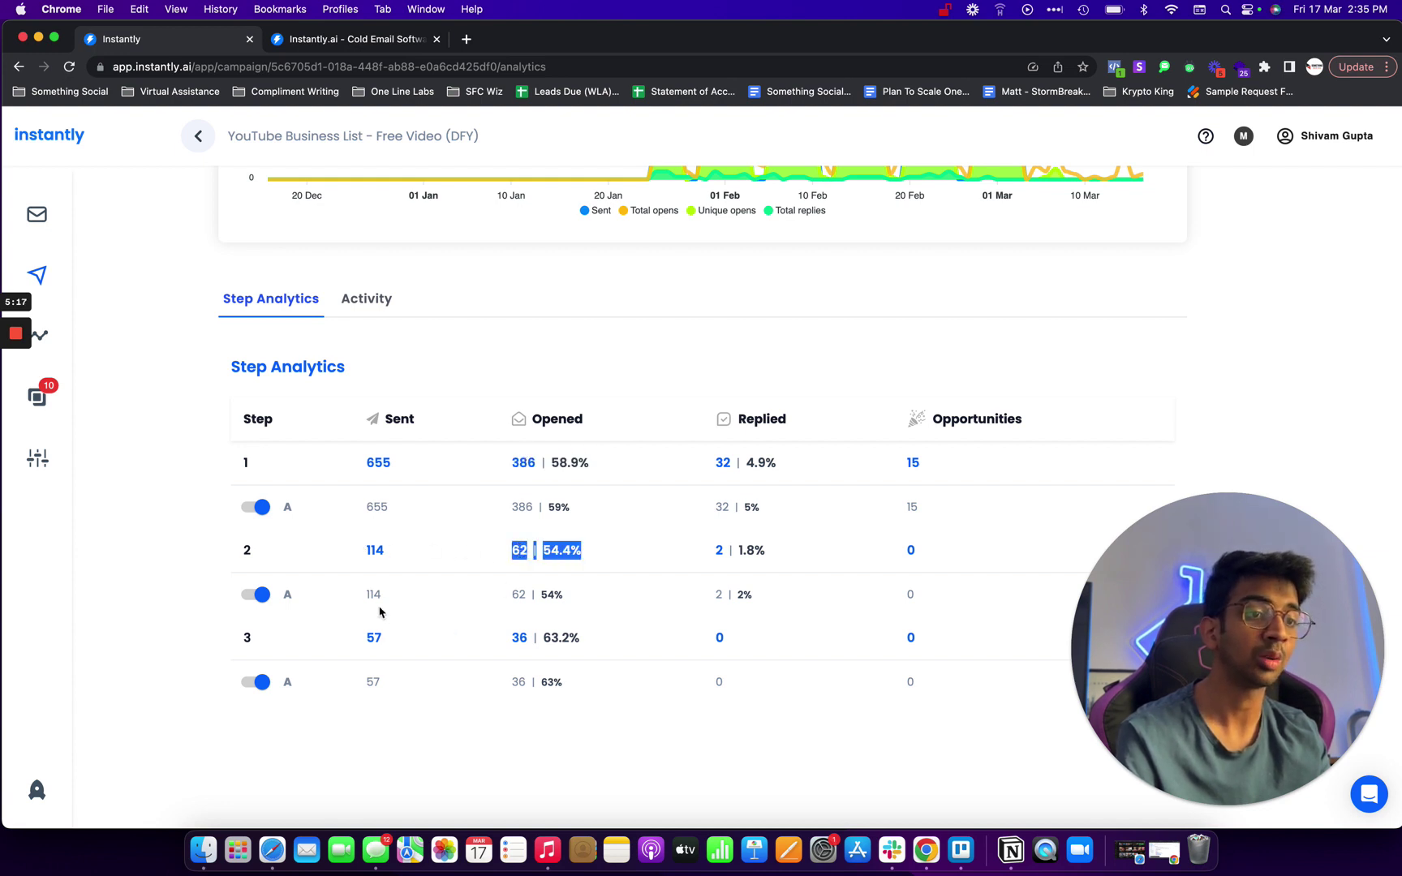
pyautogui.click(484, 643)
pyautogui.tripleClick(521, 634)
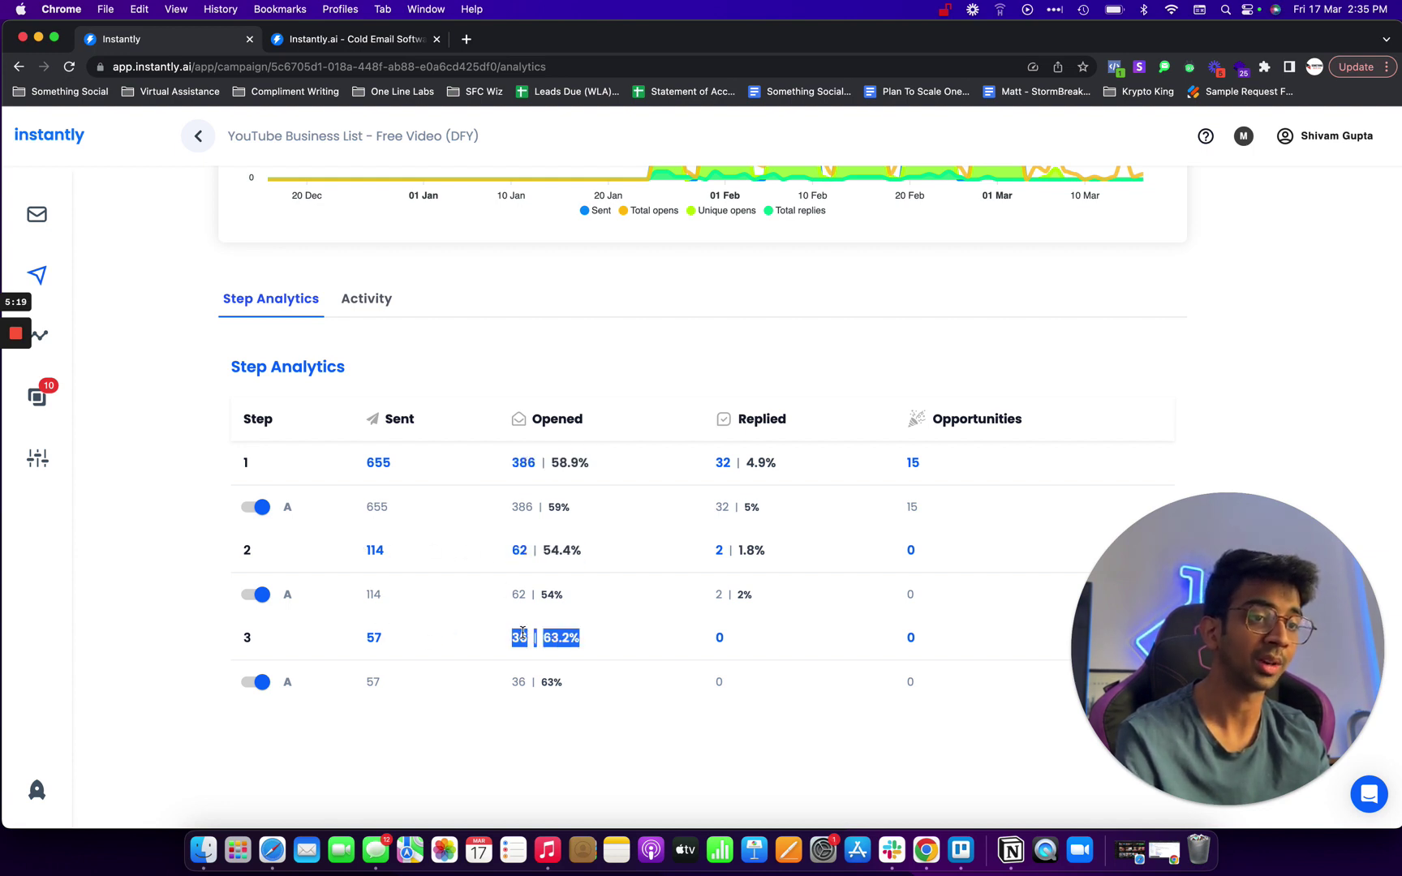
pyautogui.click(414, 600)
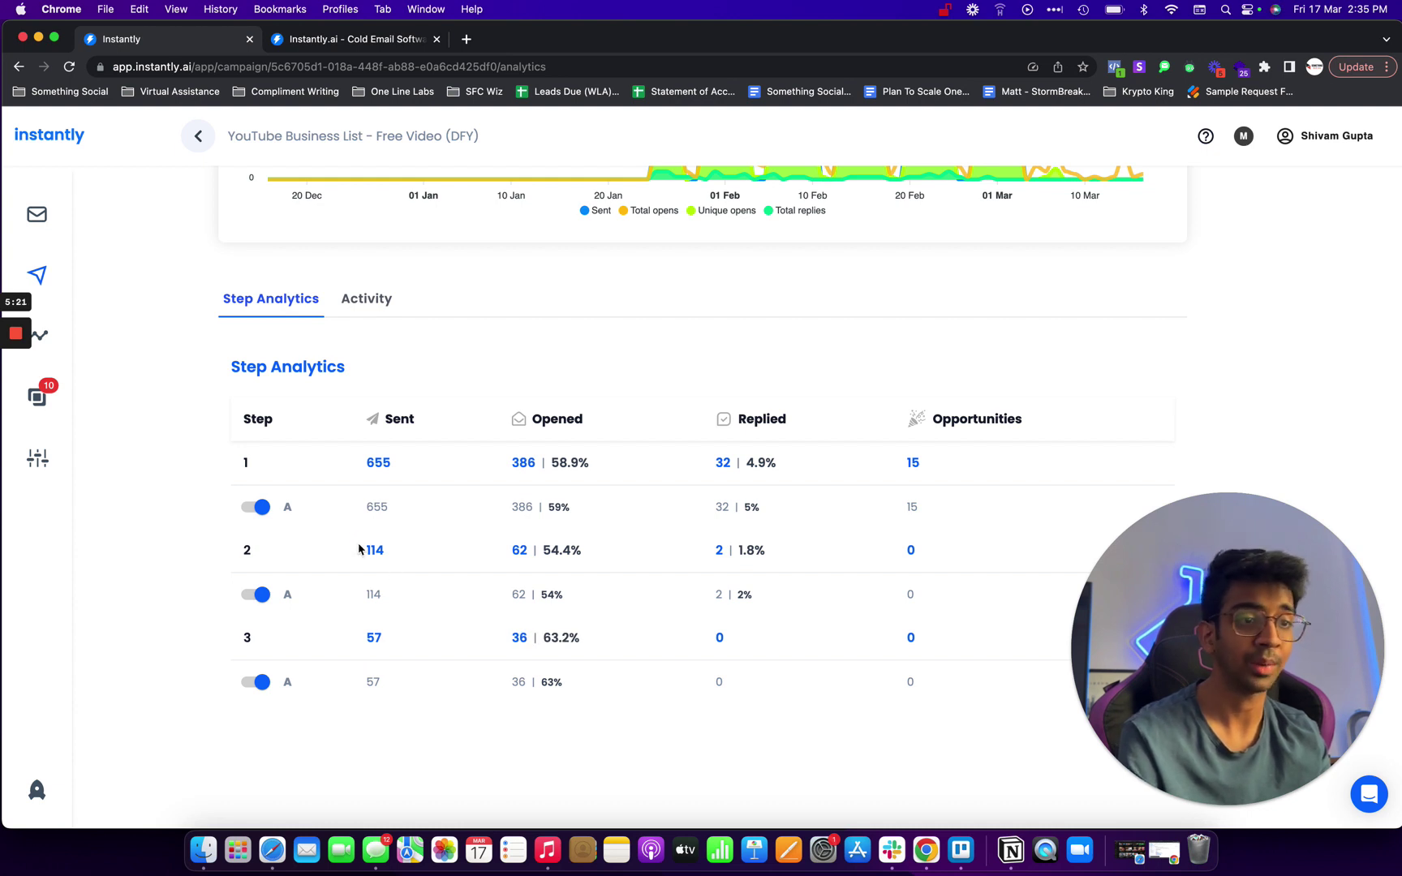
pyautogui.moveTo(362, 551); pyautogui.dragTo(680, 682)
pyautogui.click(682, 683)
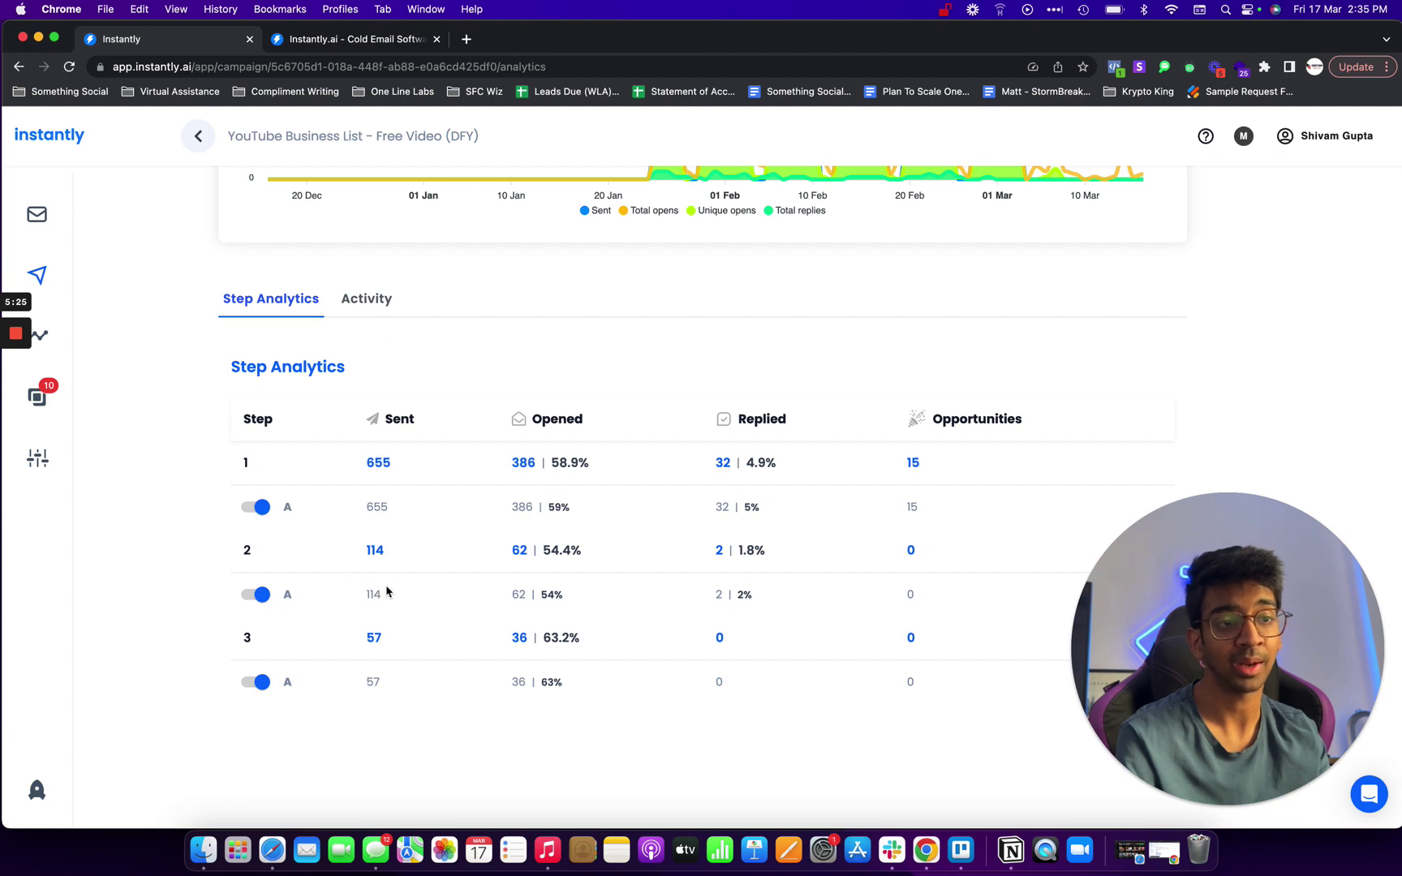
pyautogui.moveTo(360, 546); pyautogui.dragTo(528, 684)
pyautogui.click(528, 684)
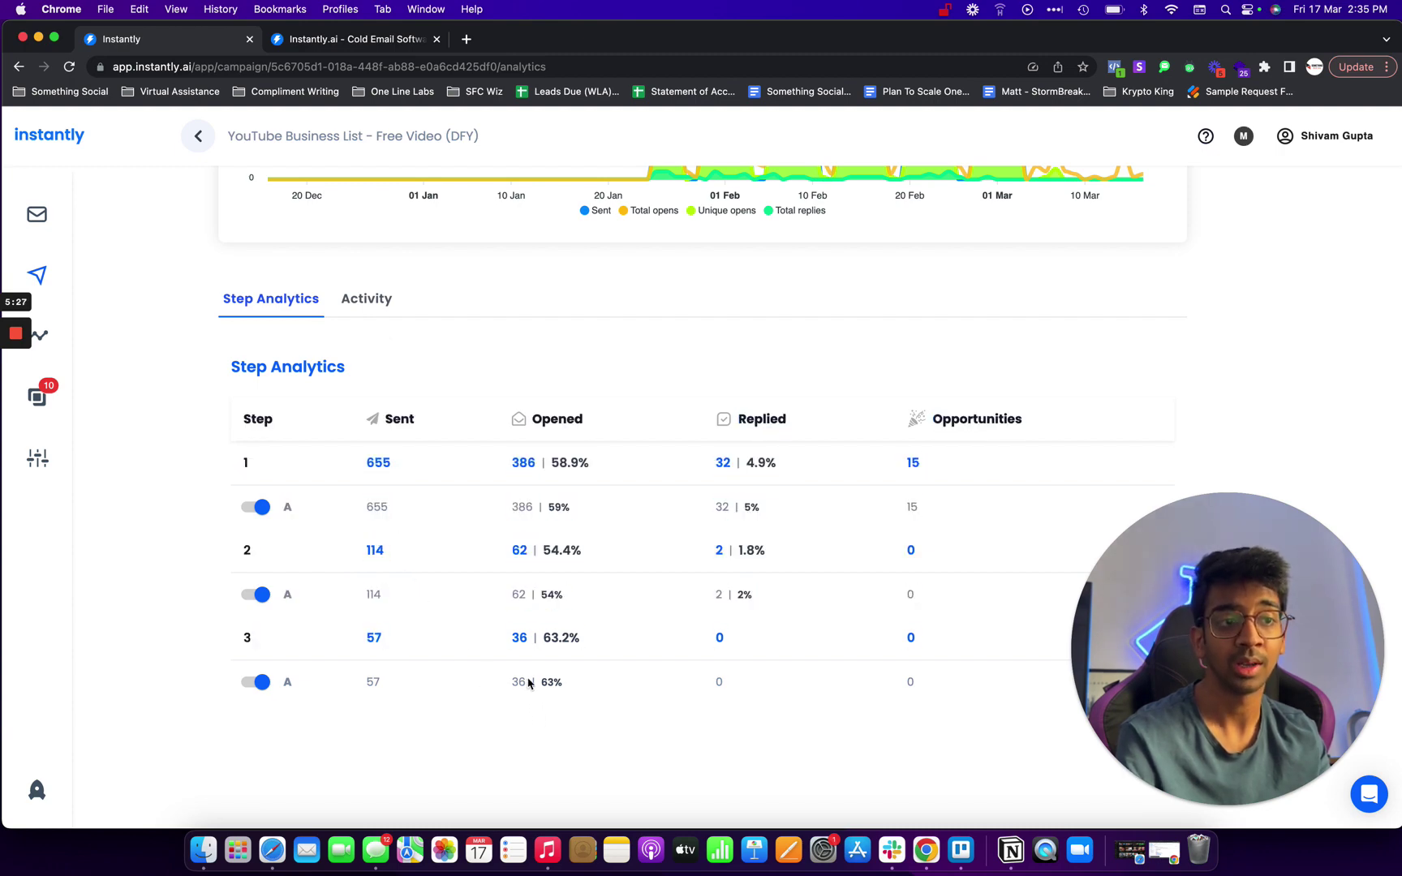
# - Check the campaign's Activity history, then return to the step analytics
pyautogui.click(366, 305)
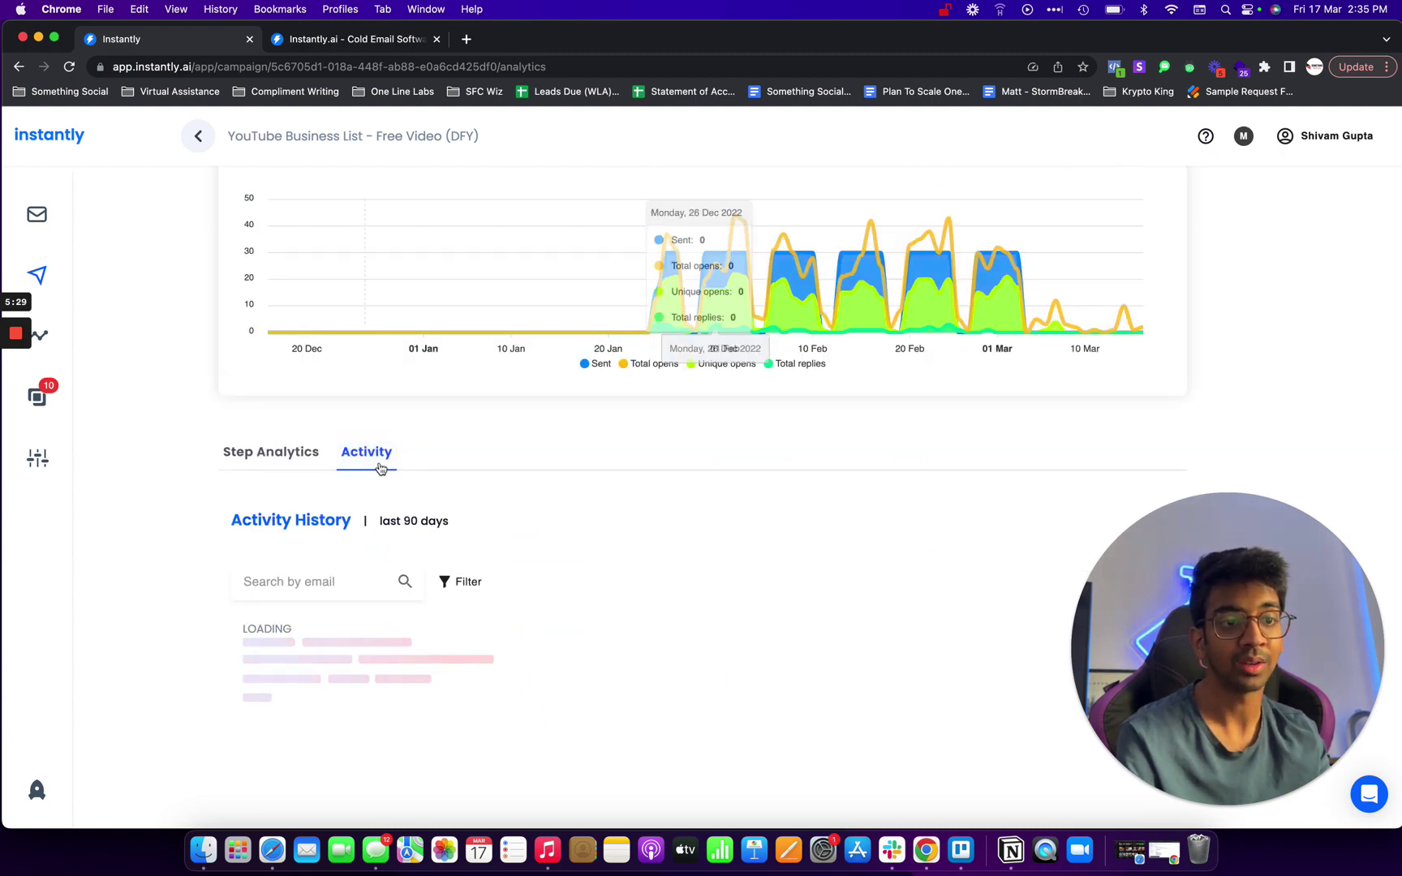
pyautogui.click(258, 309)
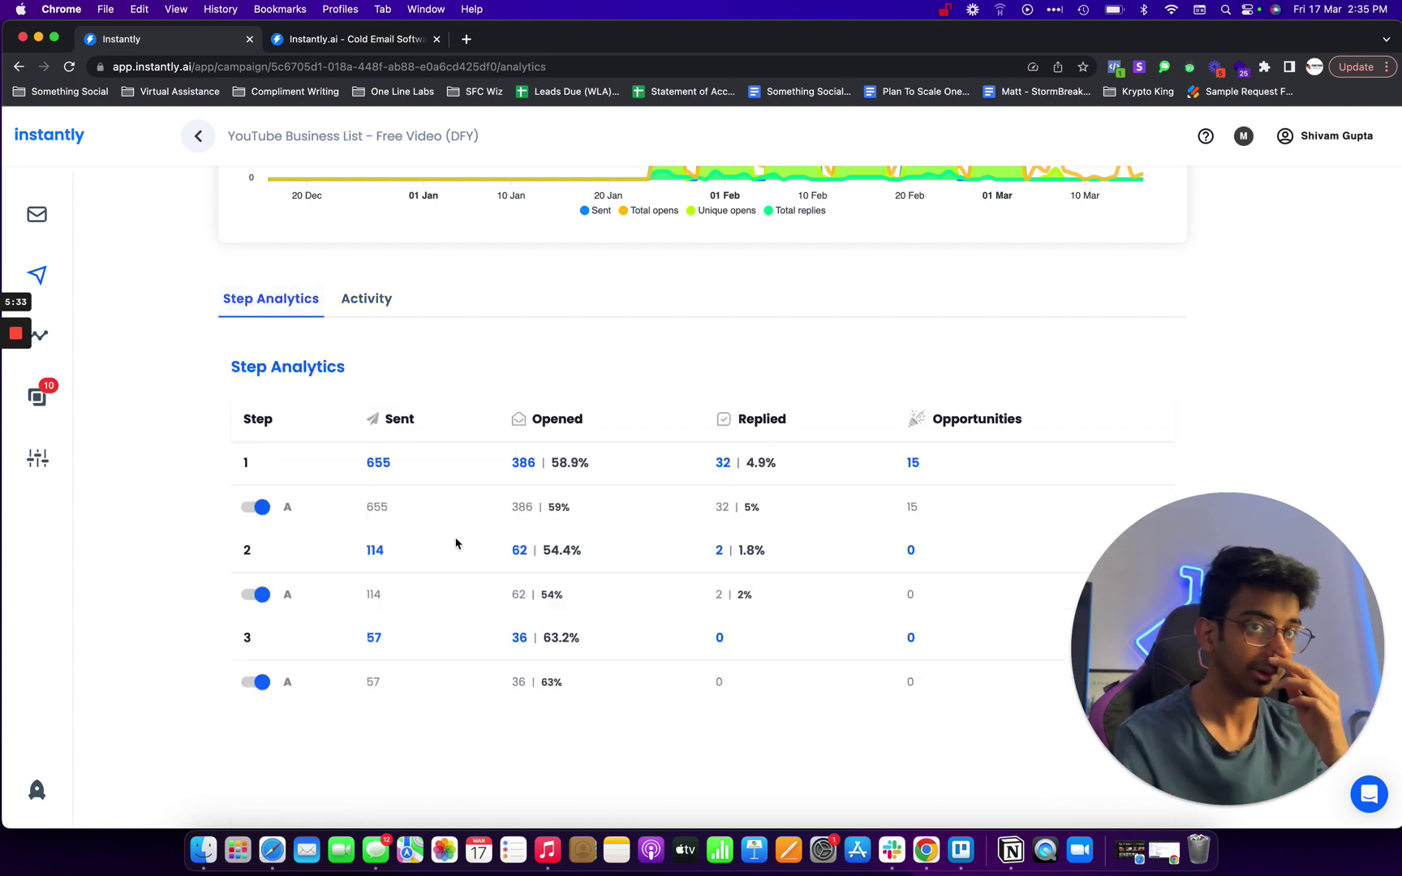
pyautogui.scroll(6, 455, 542)
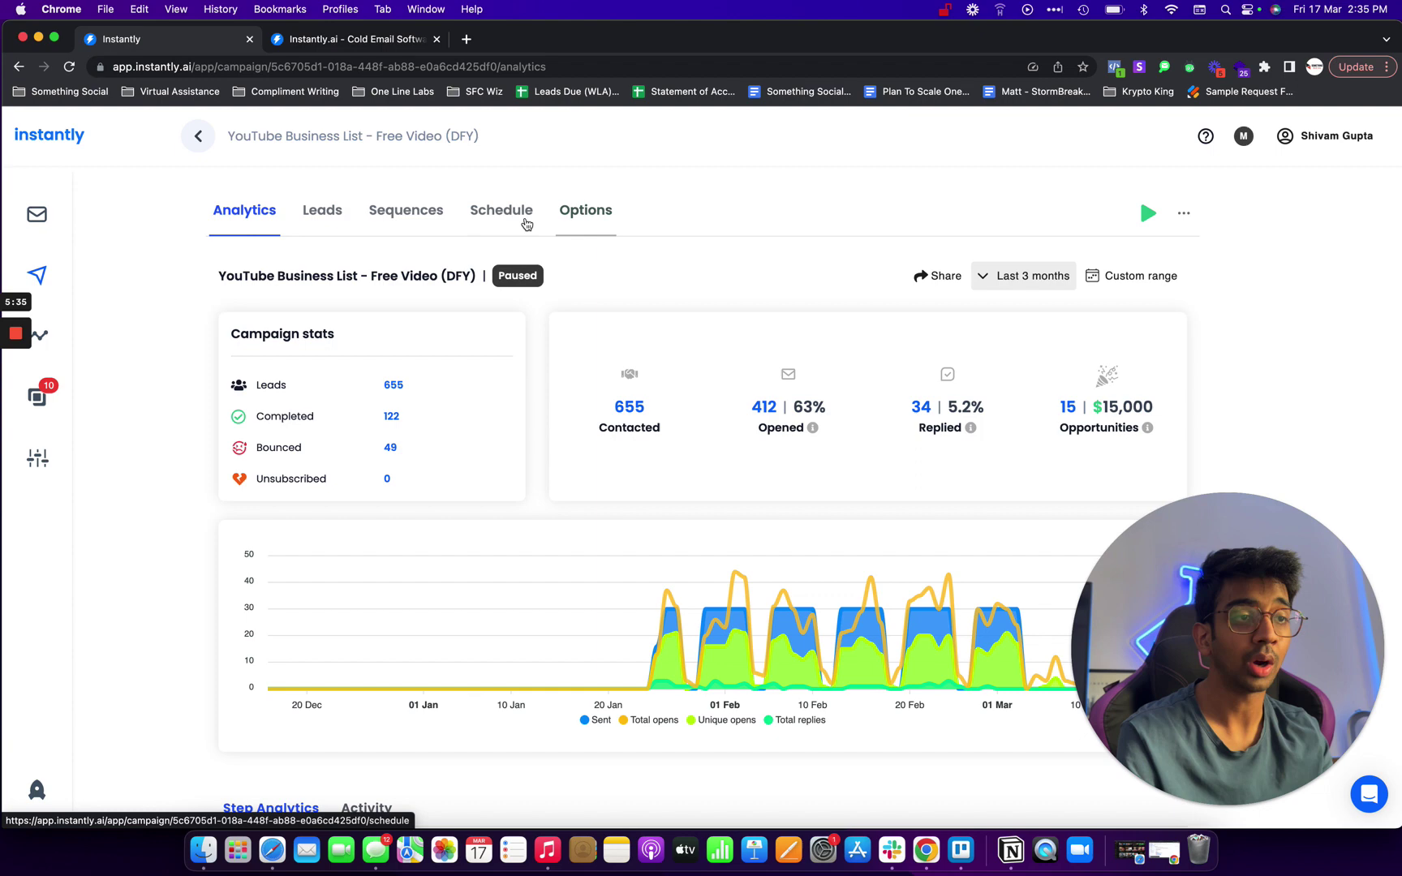
pyautogui.click(565, 224)
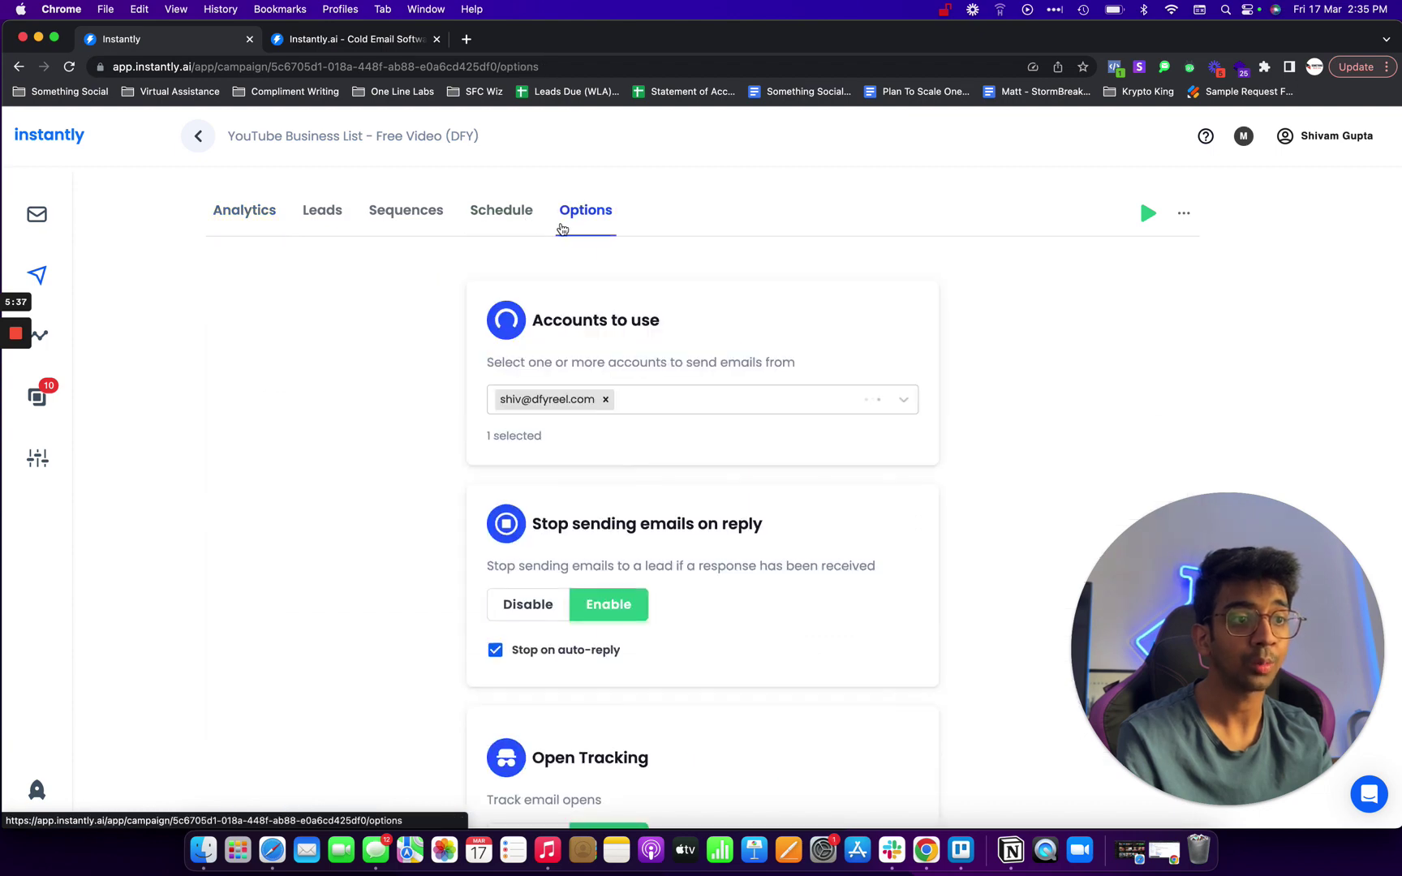
pyautogui.scroll(-3, 527, 471)
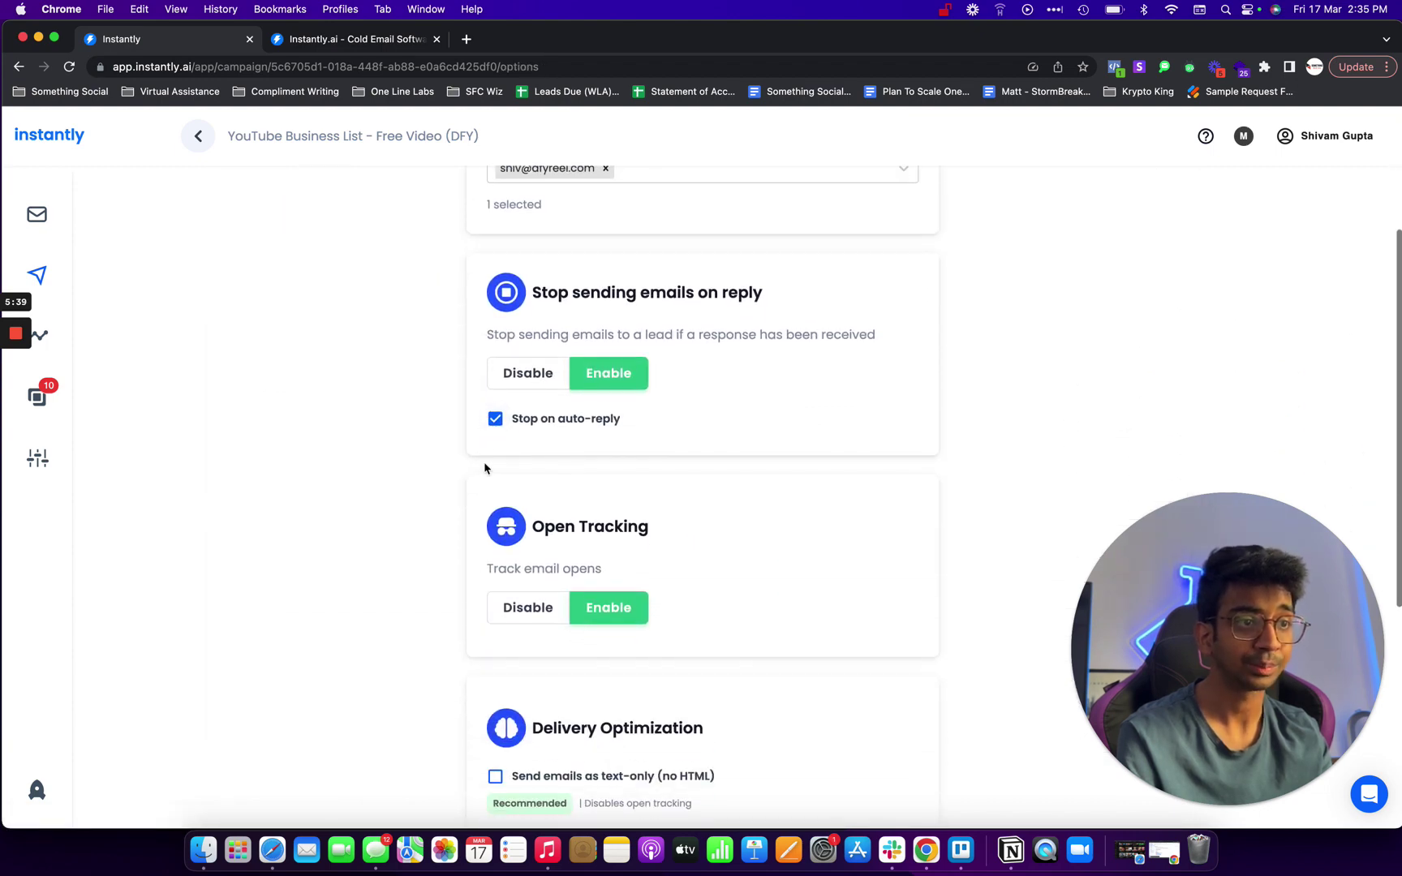
pyautogui.scroll(-2, 574, 571)
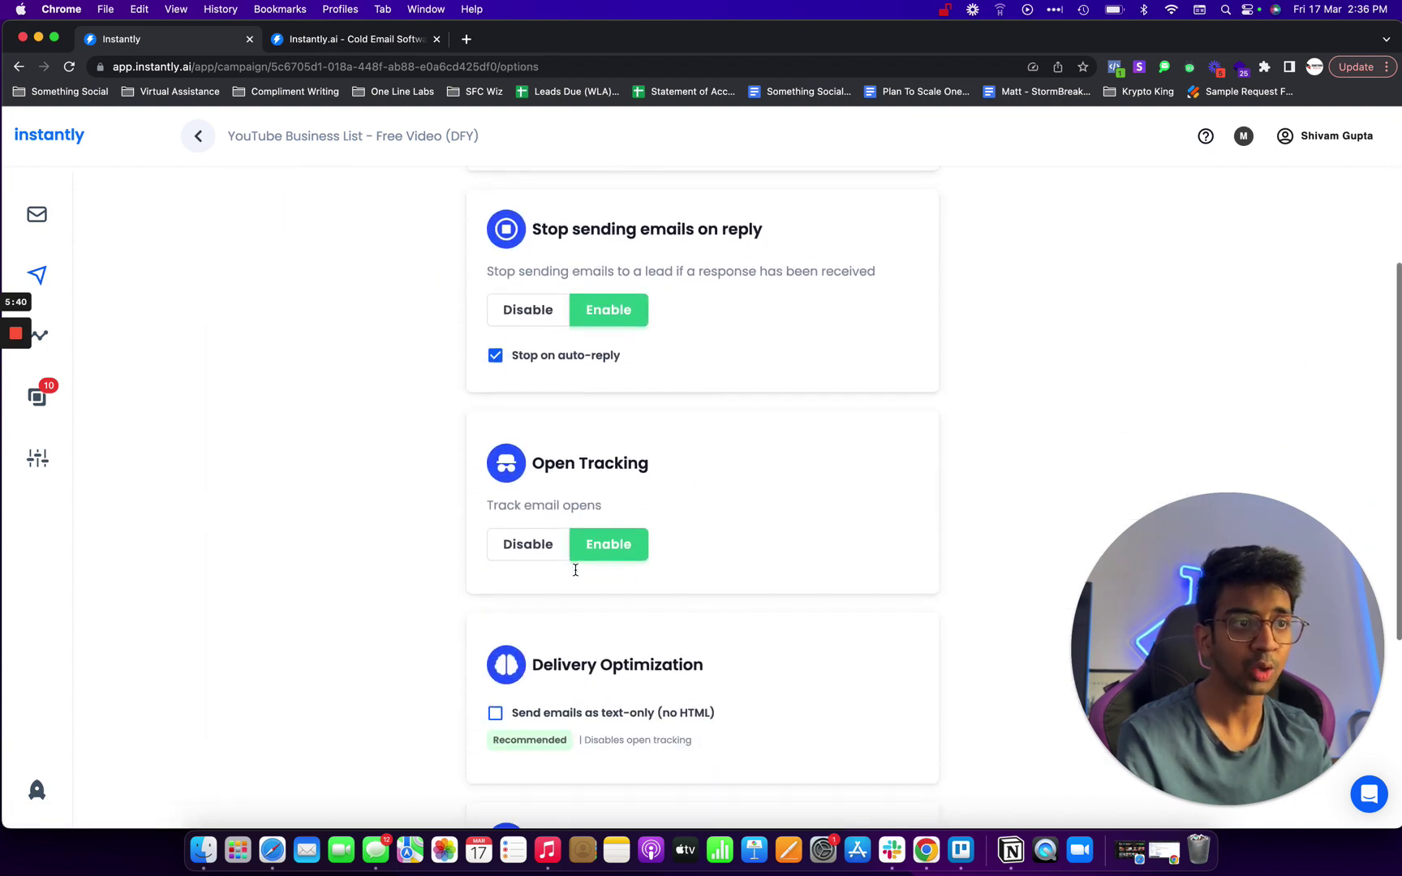
pyautogui.doubleClick(560, 465)
pyautogui.click(566, 468)
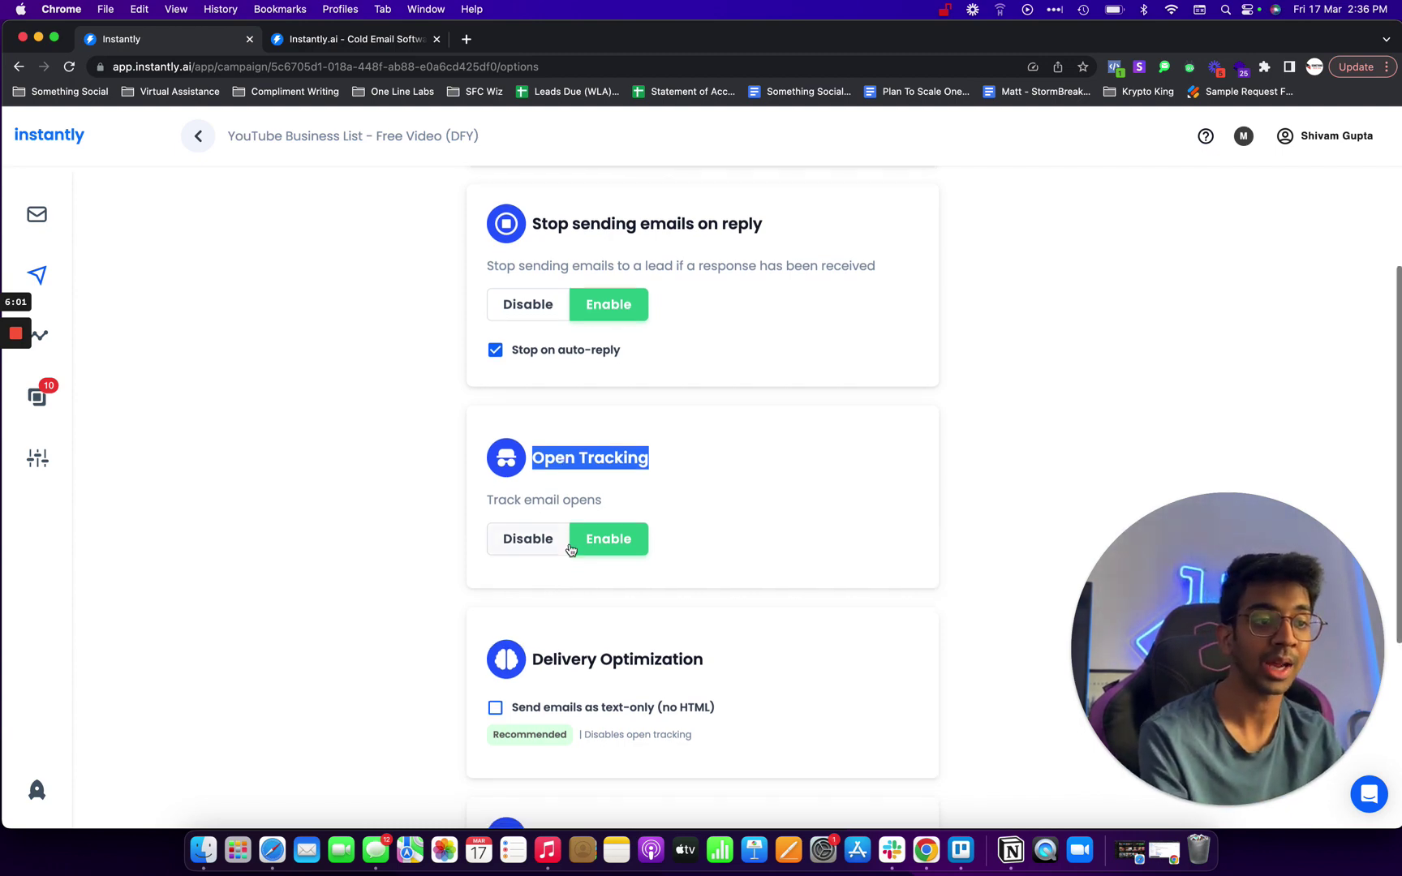
pyautogui.scroll(-5, 568, 362)
pyautogui.tripleClick(578, 311)
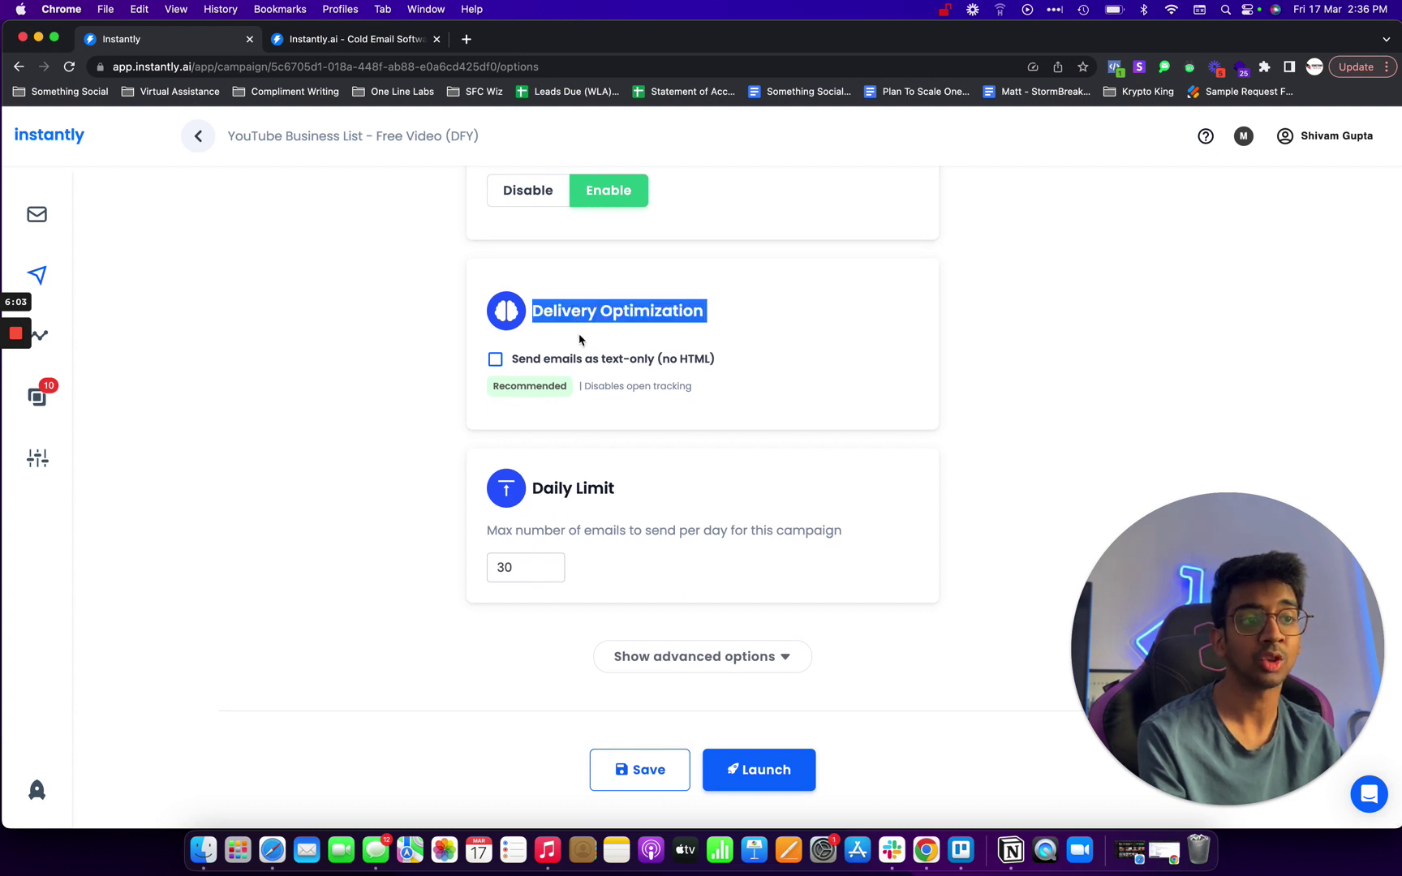
pyautogui.scroll(2, 582, 256)
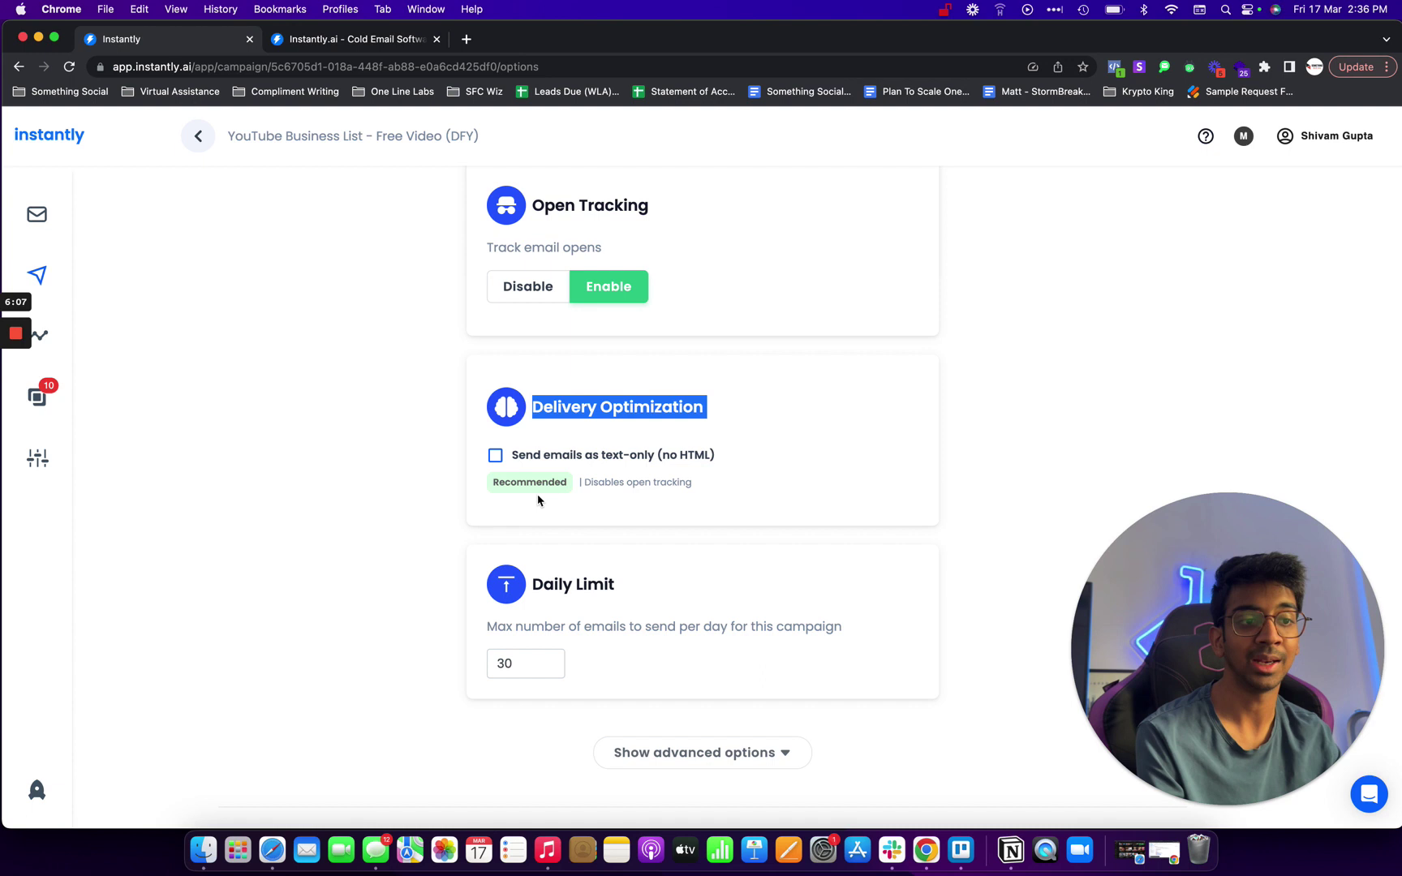
pyautogui.tripleClick(528, 626)
pyautogui.scroll(-2, 568, 666)
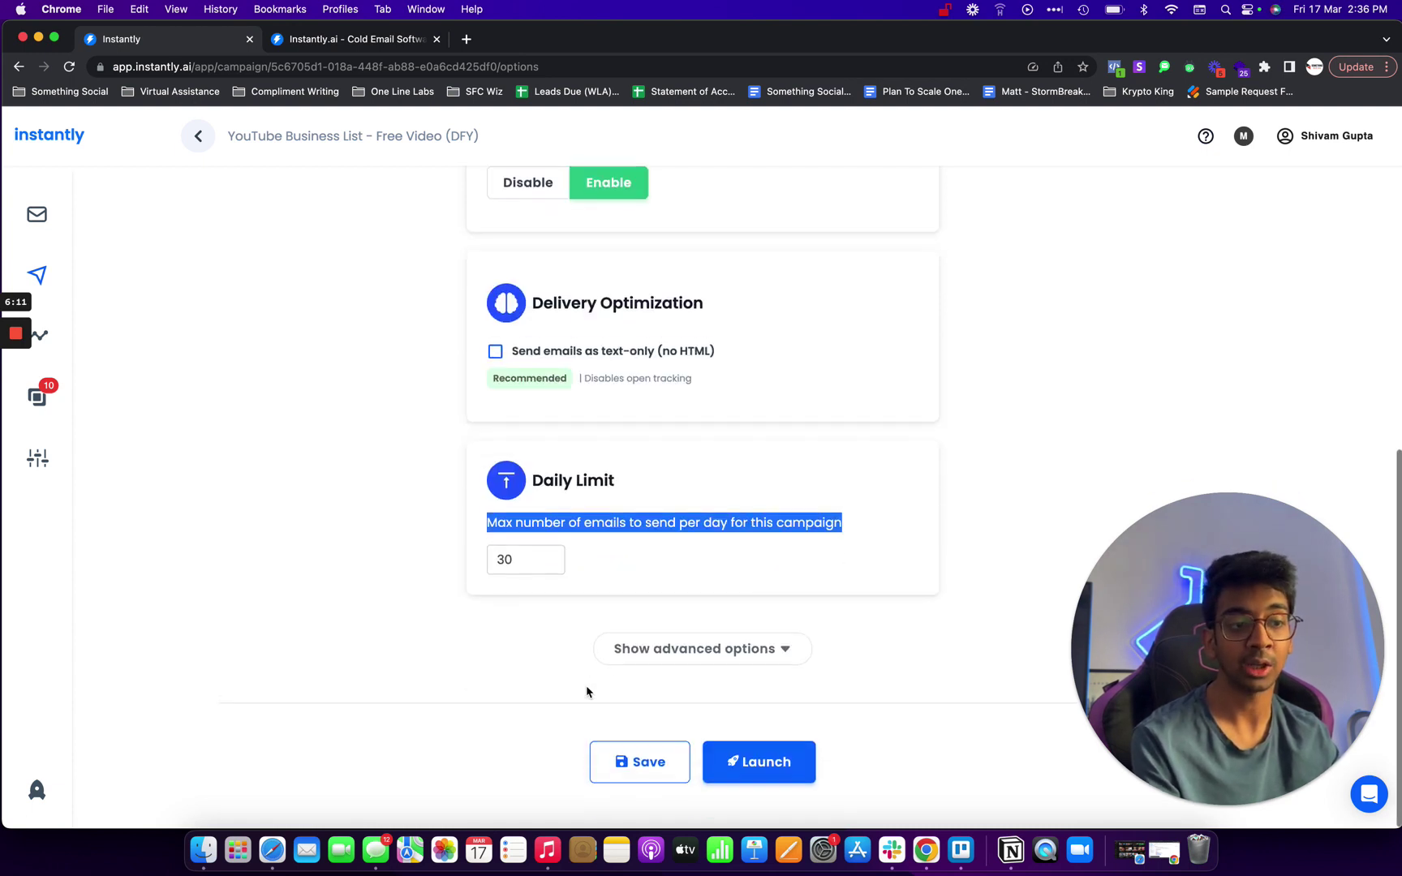
# - Show advanced options and review sending pattern, max new leads and provider matching
pyautogui.click(696, 657)
pyautogui.scroll(-4, 616, 617)
pyautogui.scroll(-5, 582, 584)
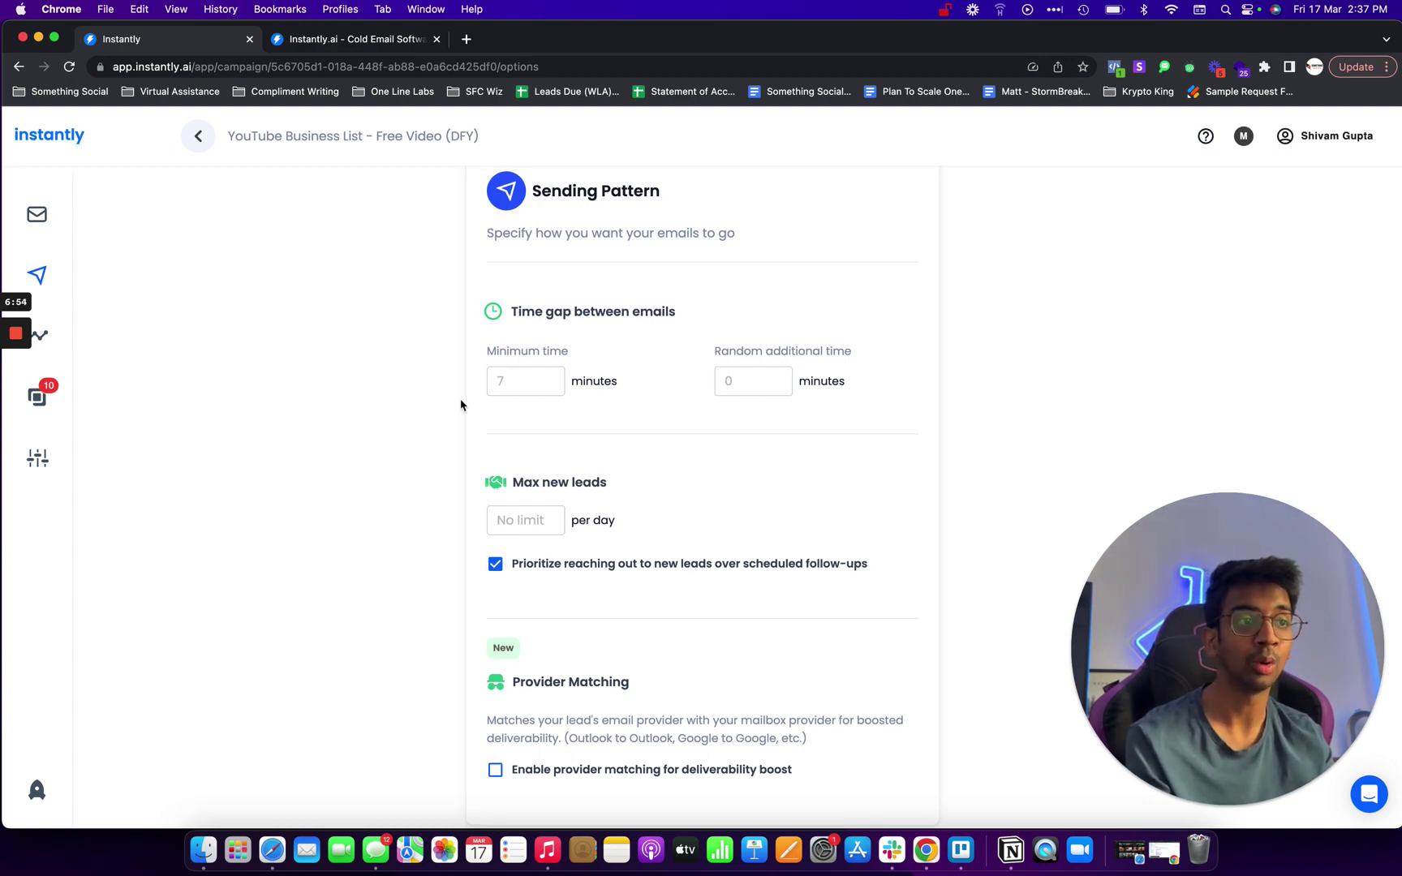
pyautogui.scroll(8, 464, 401)
pyautogui.scroll(3, 463, 401)
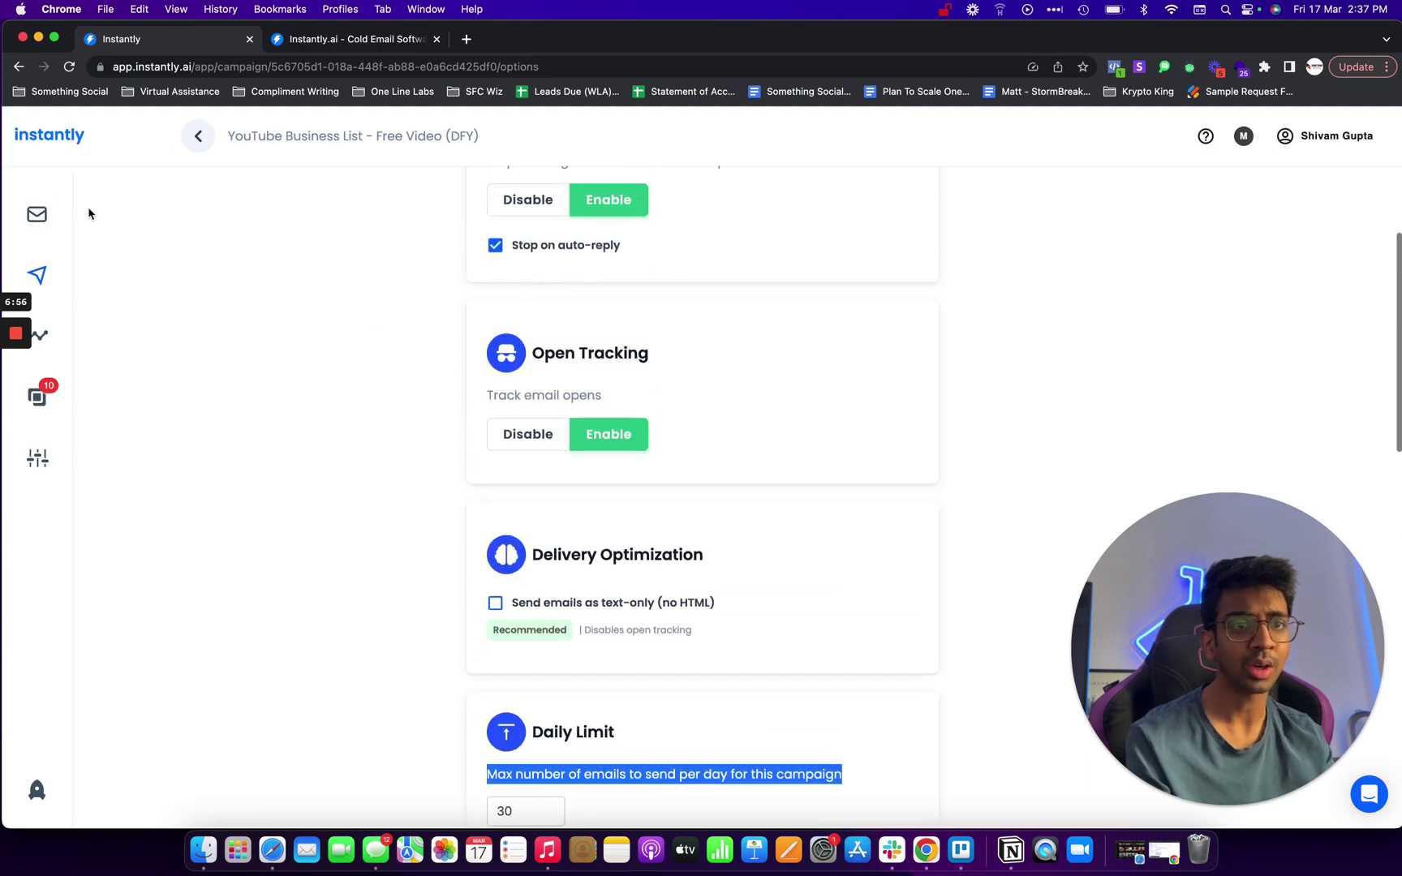
# - Add a new Gmail / G-Suite account and confirm IMAP has been enabled
pyautogui.click(35, 216)
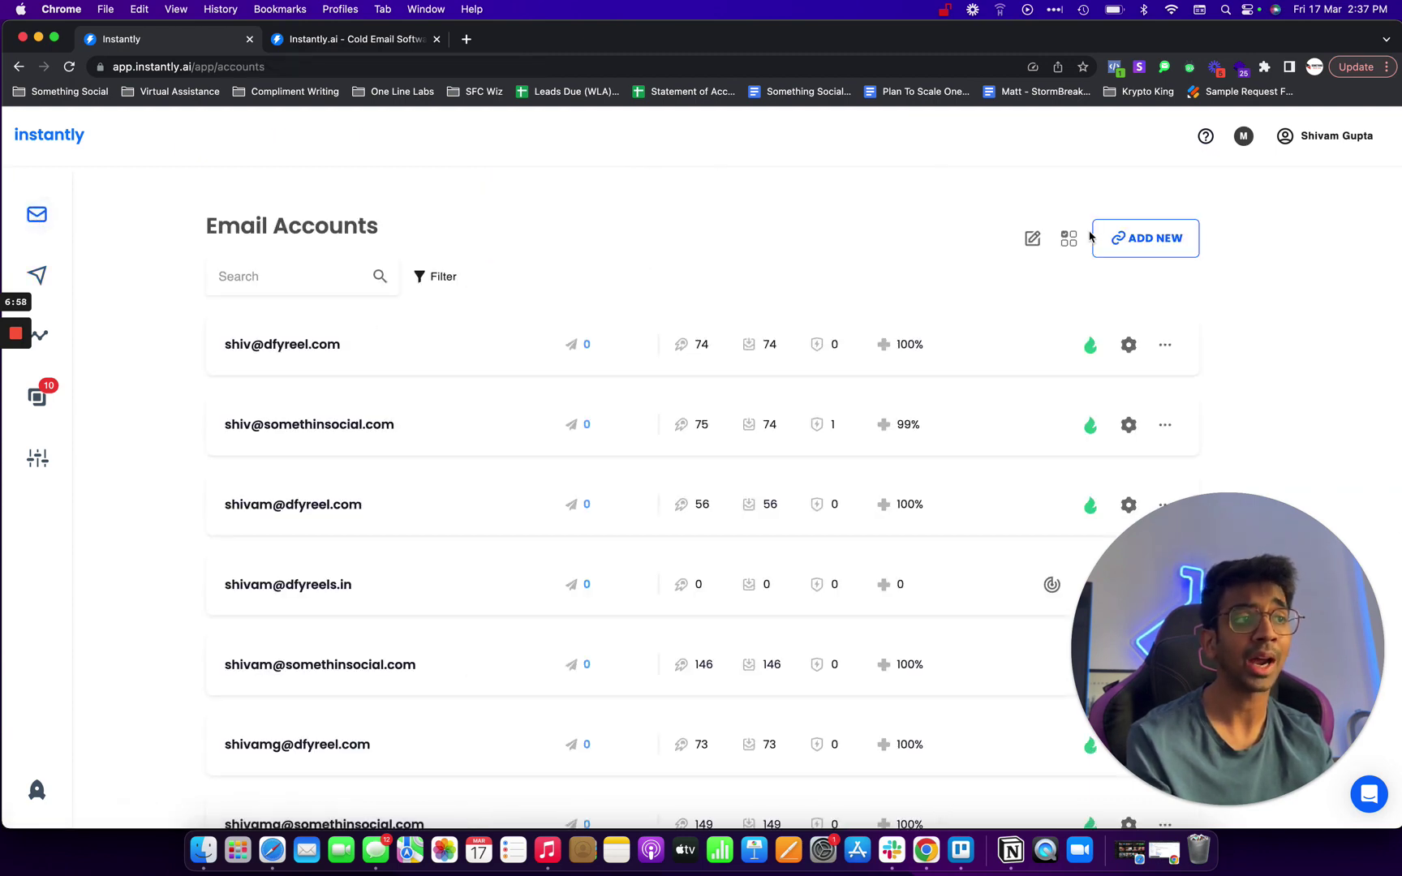
pyautogui.click(1129, 239)
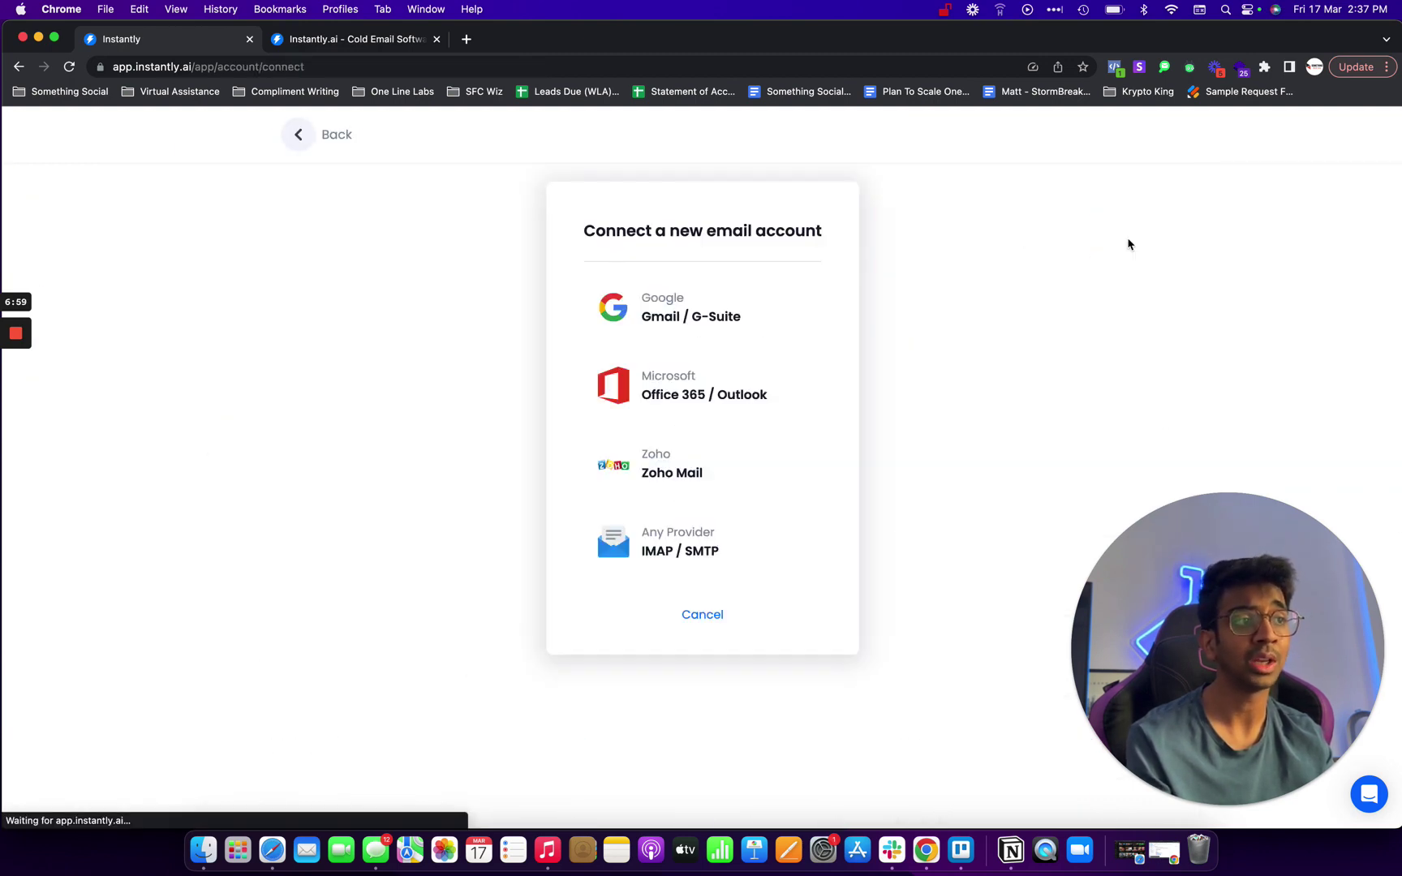
pyautogui.click(709, 315)
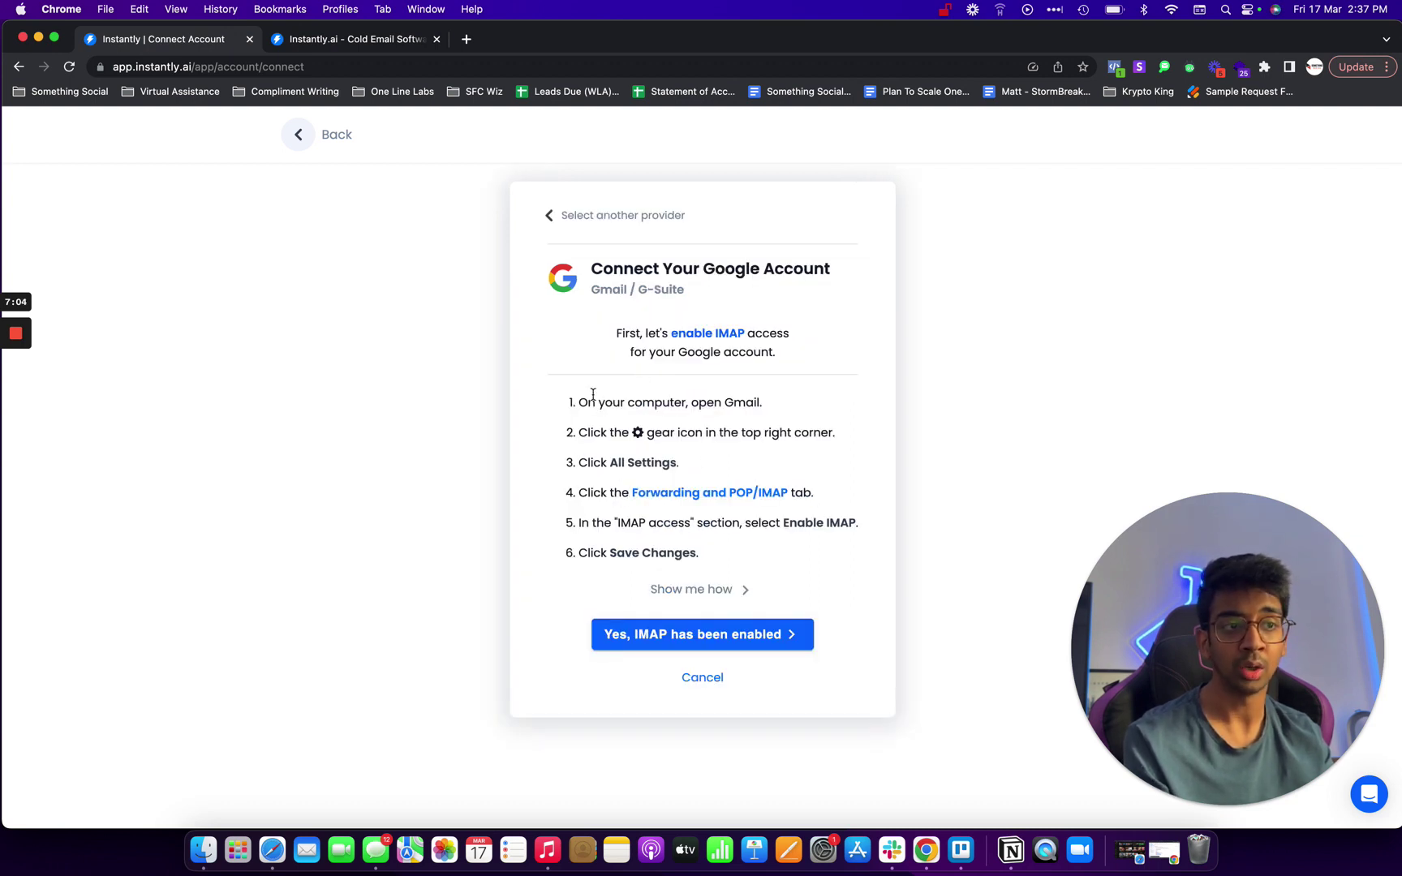
pyautogui.moveTo(595, 400); pyautogui.dragTo(747, 469)
pyautogui.click(748, 464)
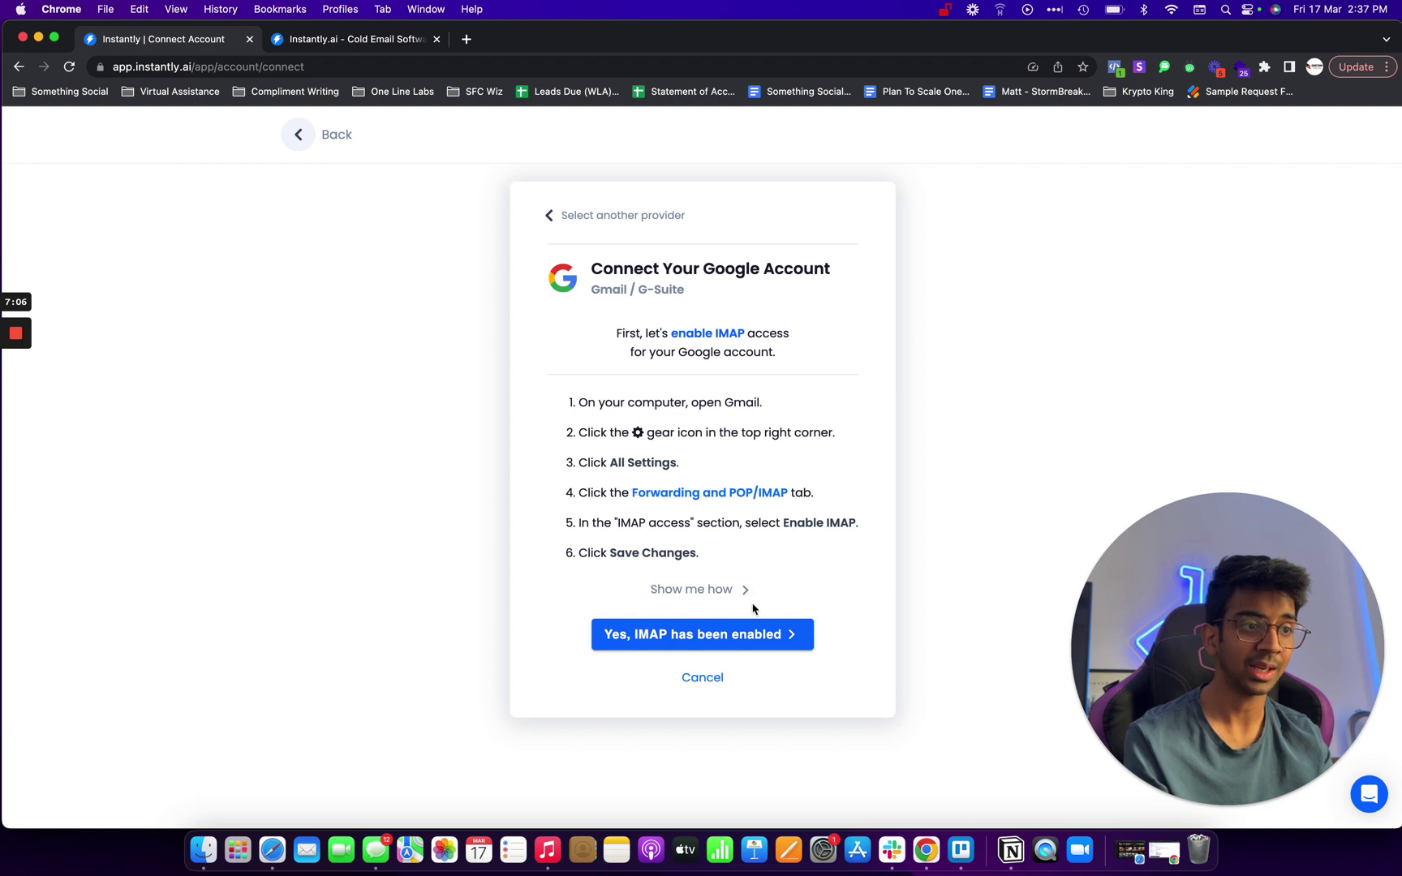
pyautogui.click(755, 639)
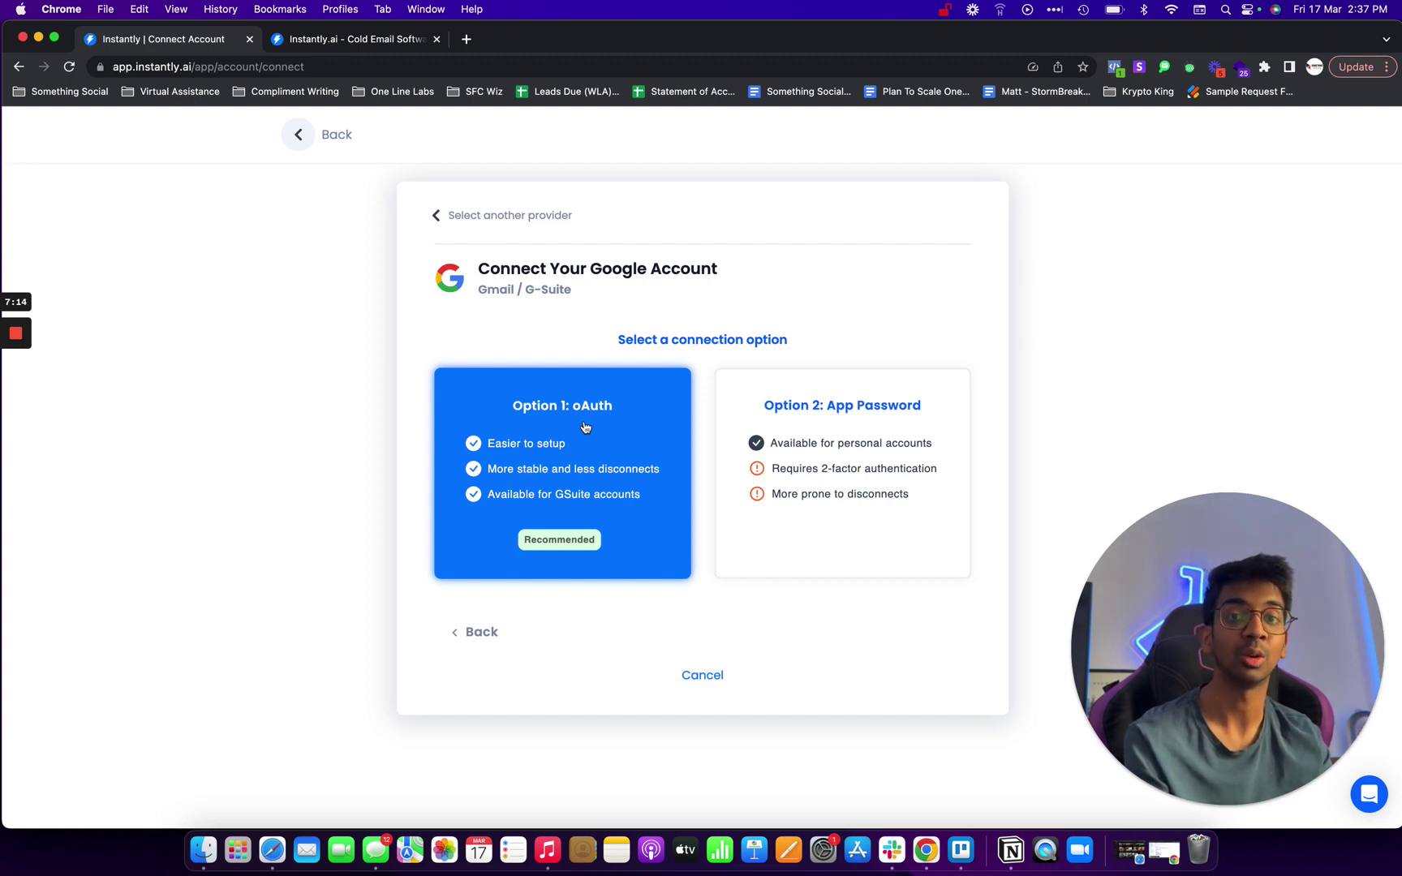
# - Choose oAuth and select the Client-ID for the Google Workspace Admin Panel
pyautogui.click(550, 451)
pyautogui.scroll(-2, 626, 481)
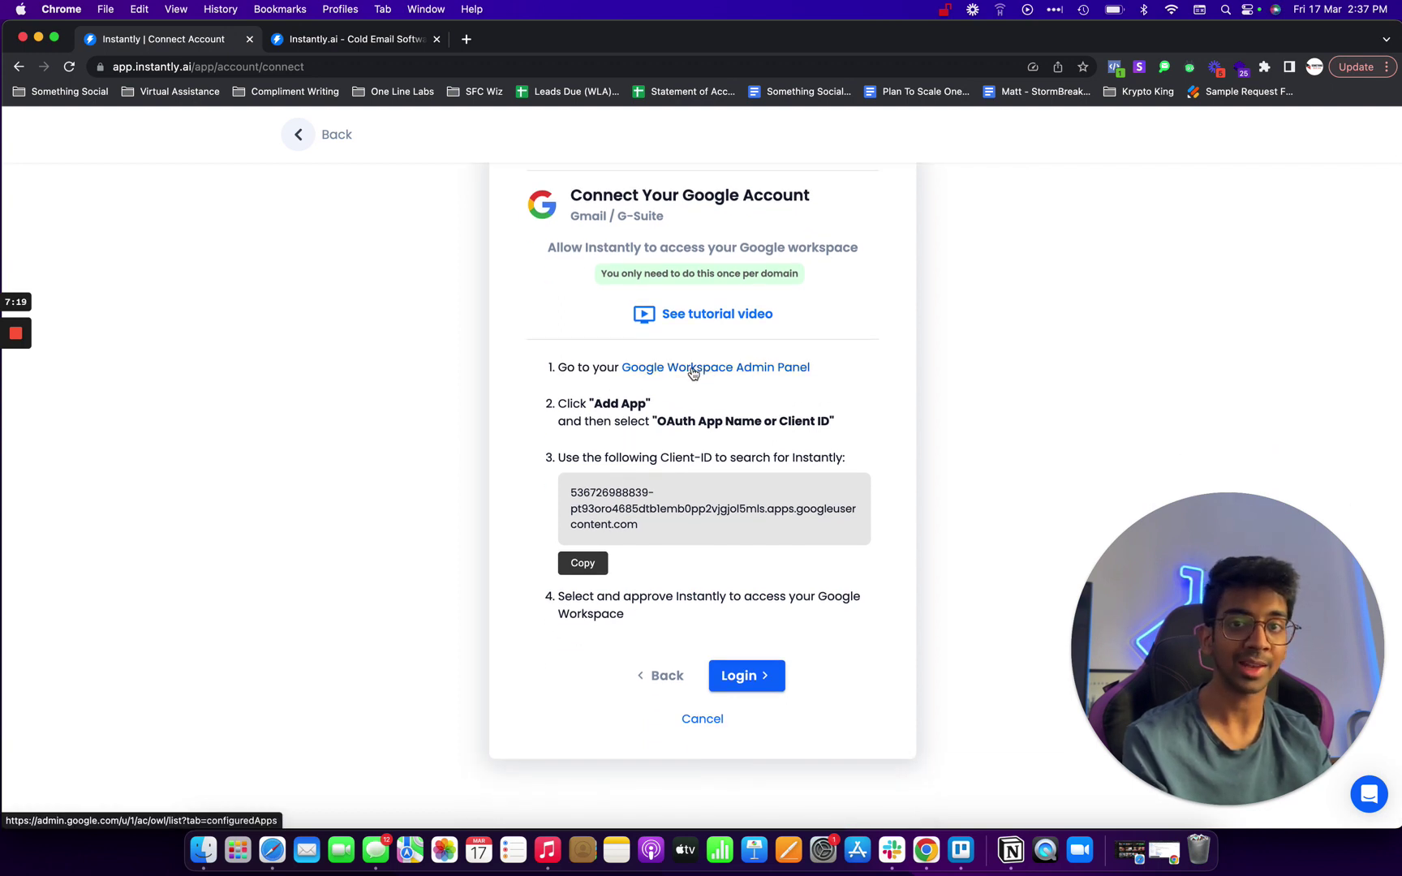
pyautogui.tripleClick(605, 406)
pyautogui.click(605, 406)
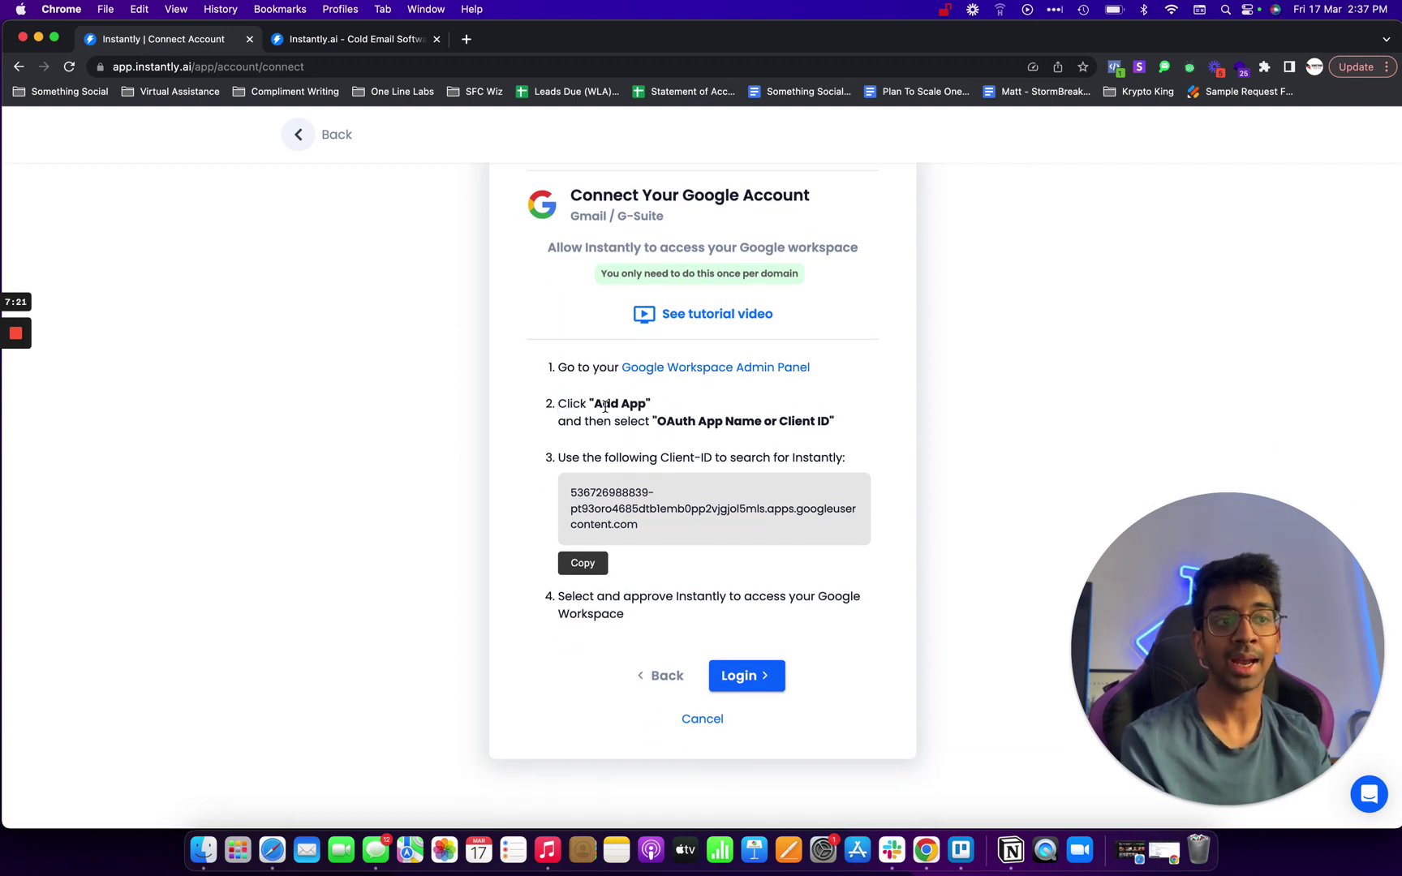
pyautogui.tripleClick(586, 525)
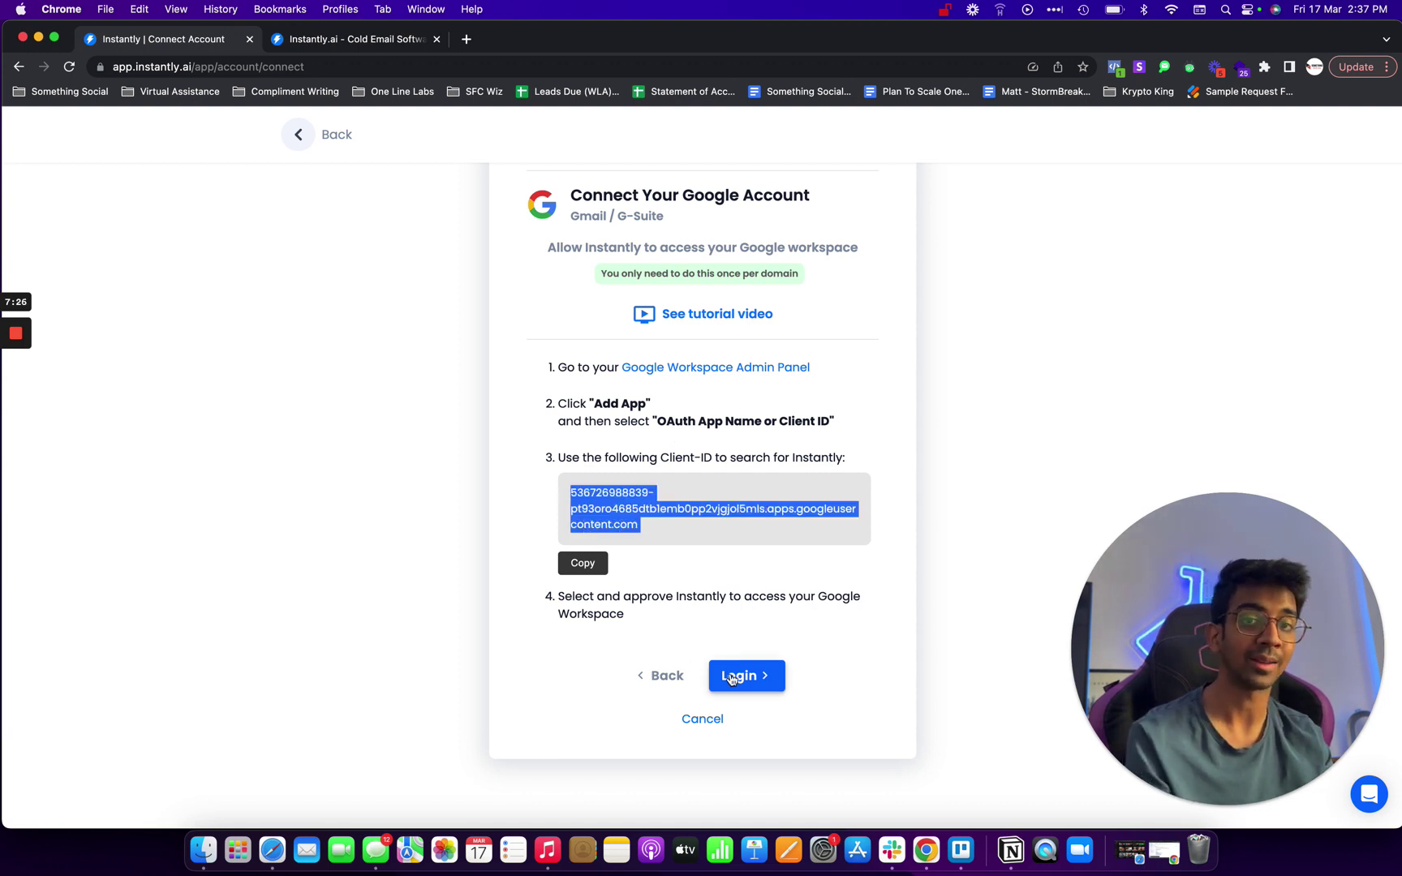
pyautogui.scroll(3, 381, 372)
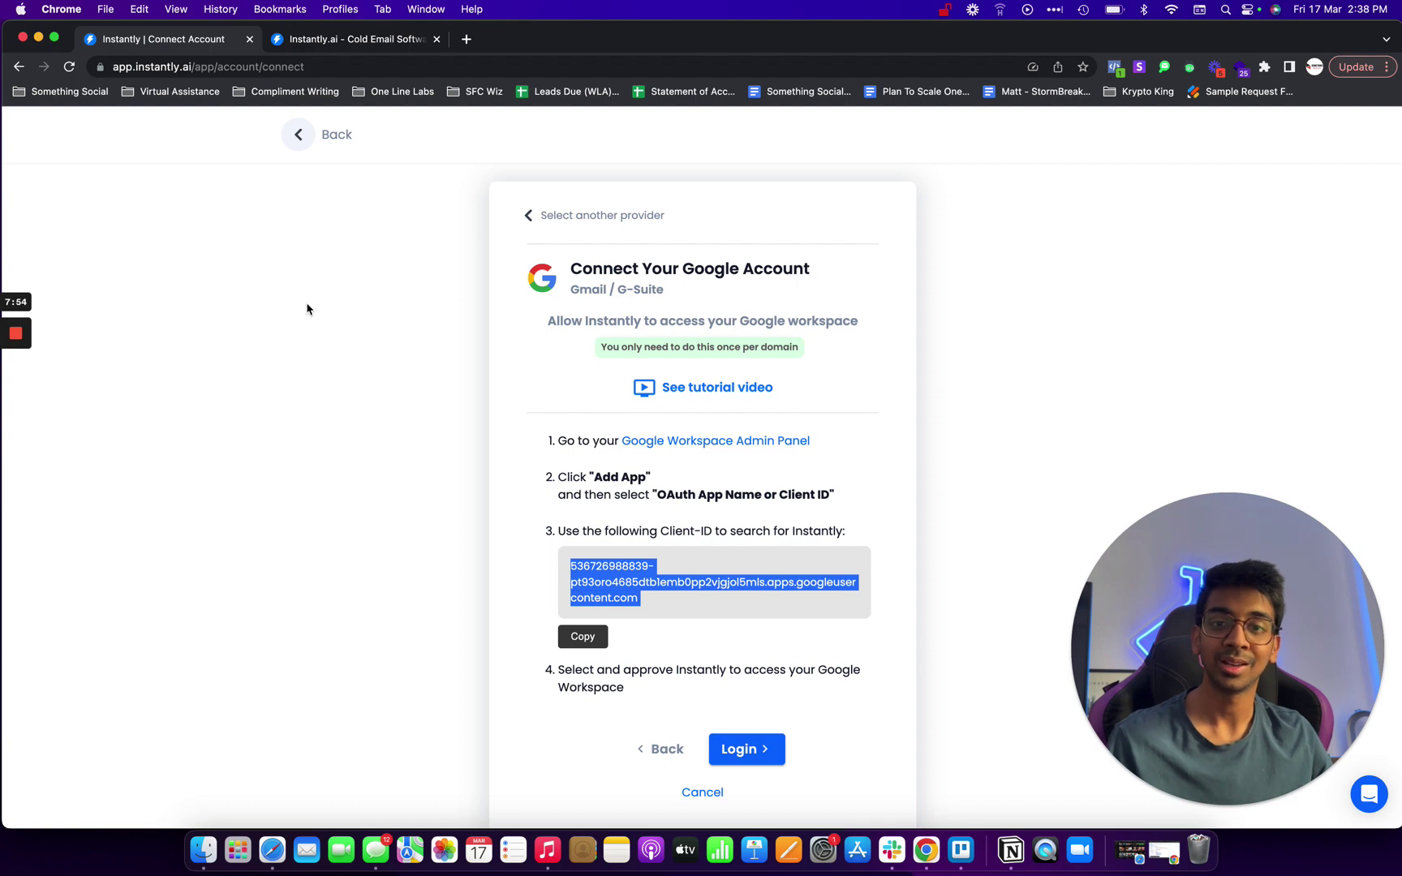
pyautogui.moveTo(16, 341)
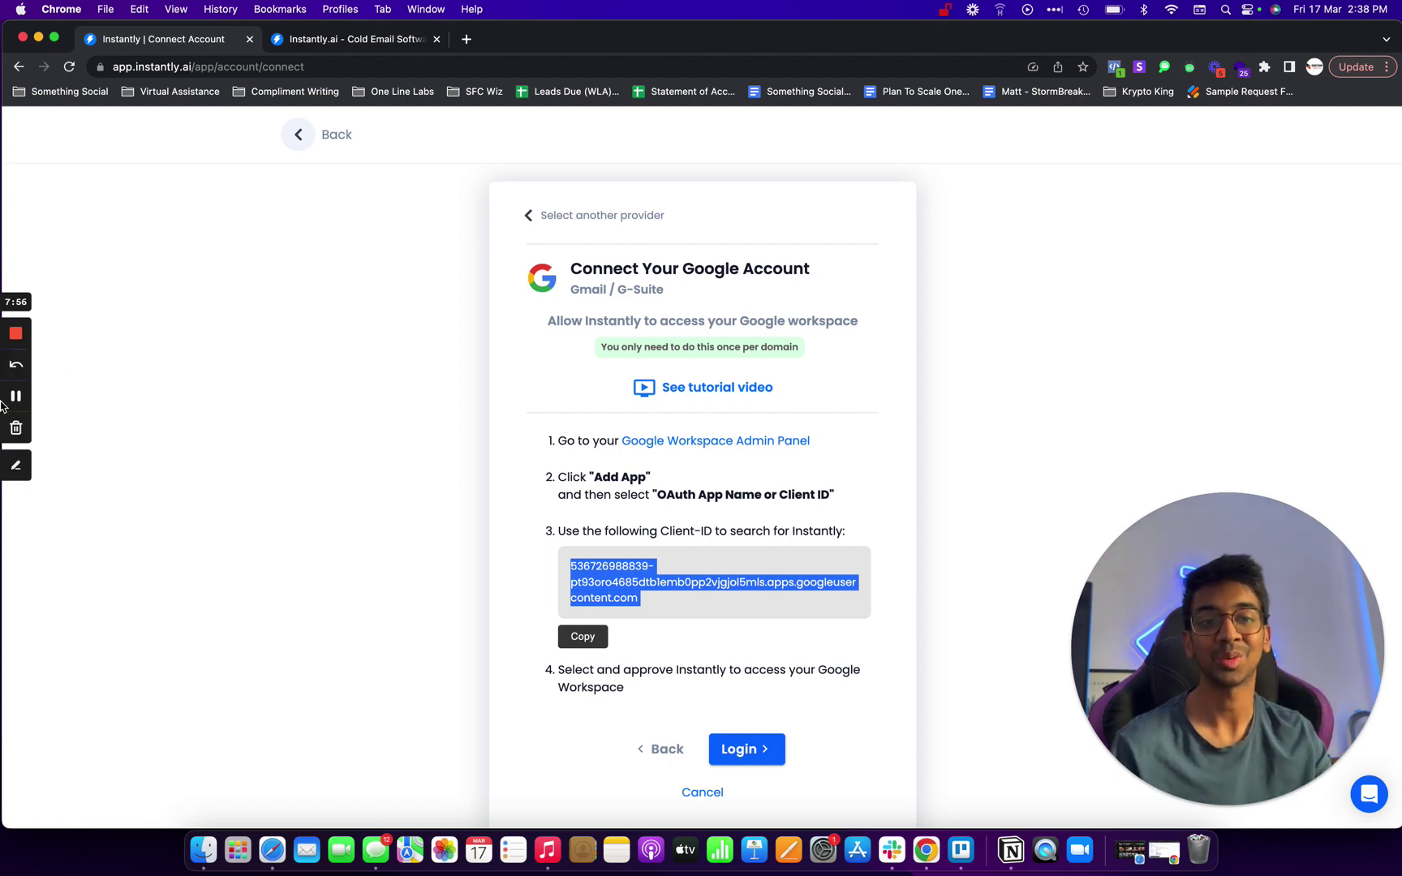